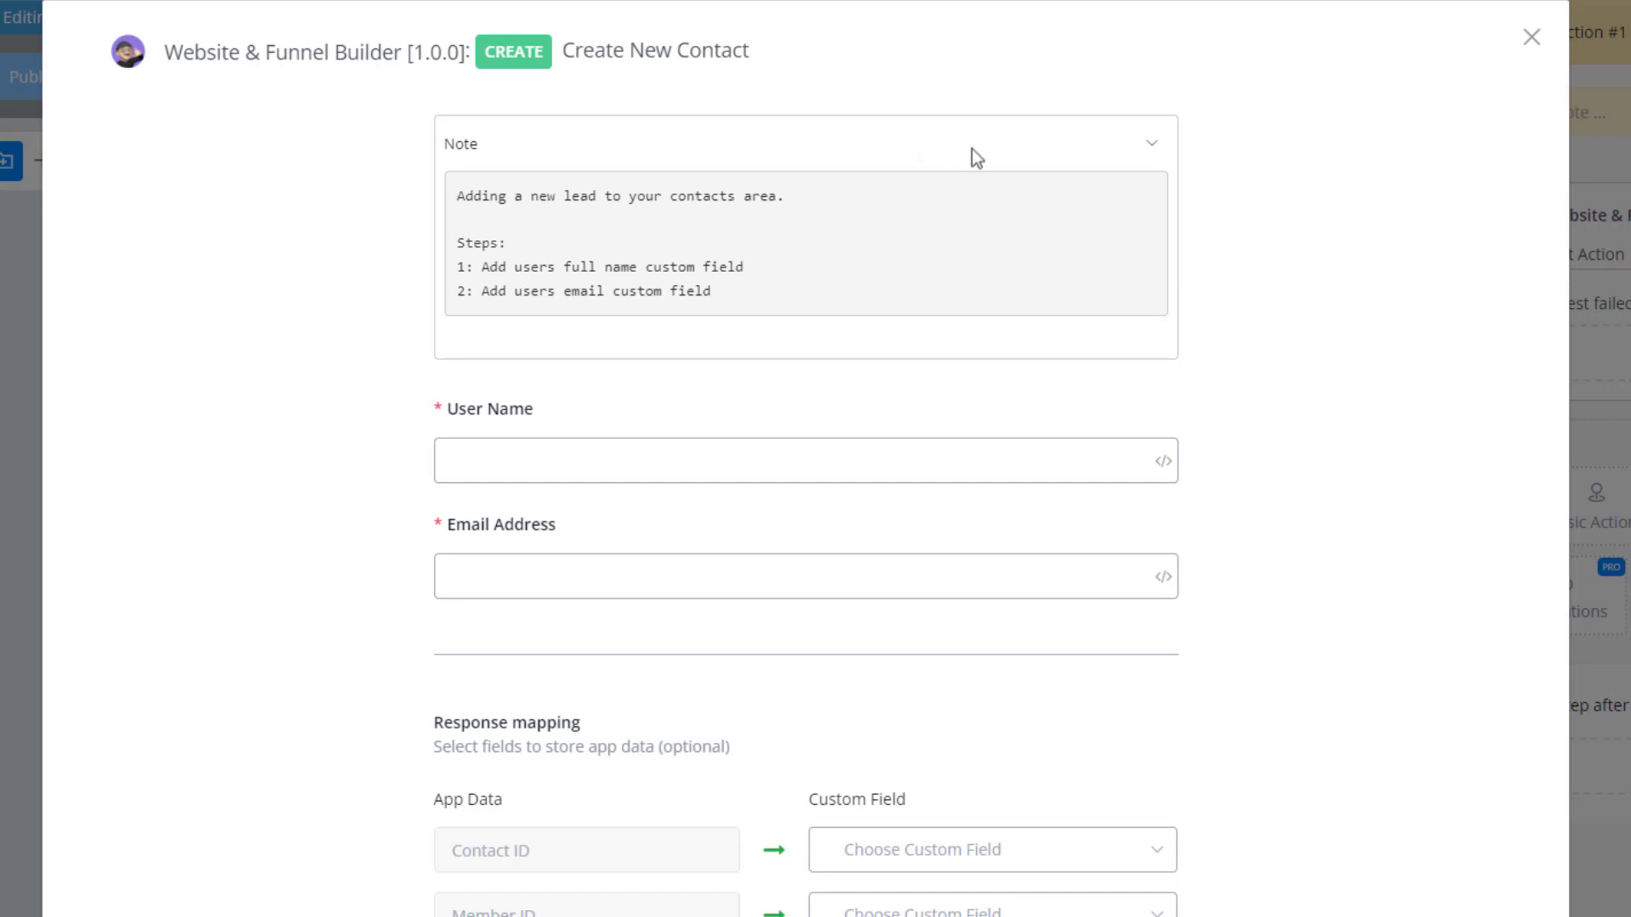
Fill the Create New Contact action's User Name with the User Name system field and Email Address with the Email system field.
click(1035, 164)
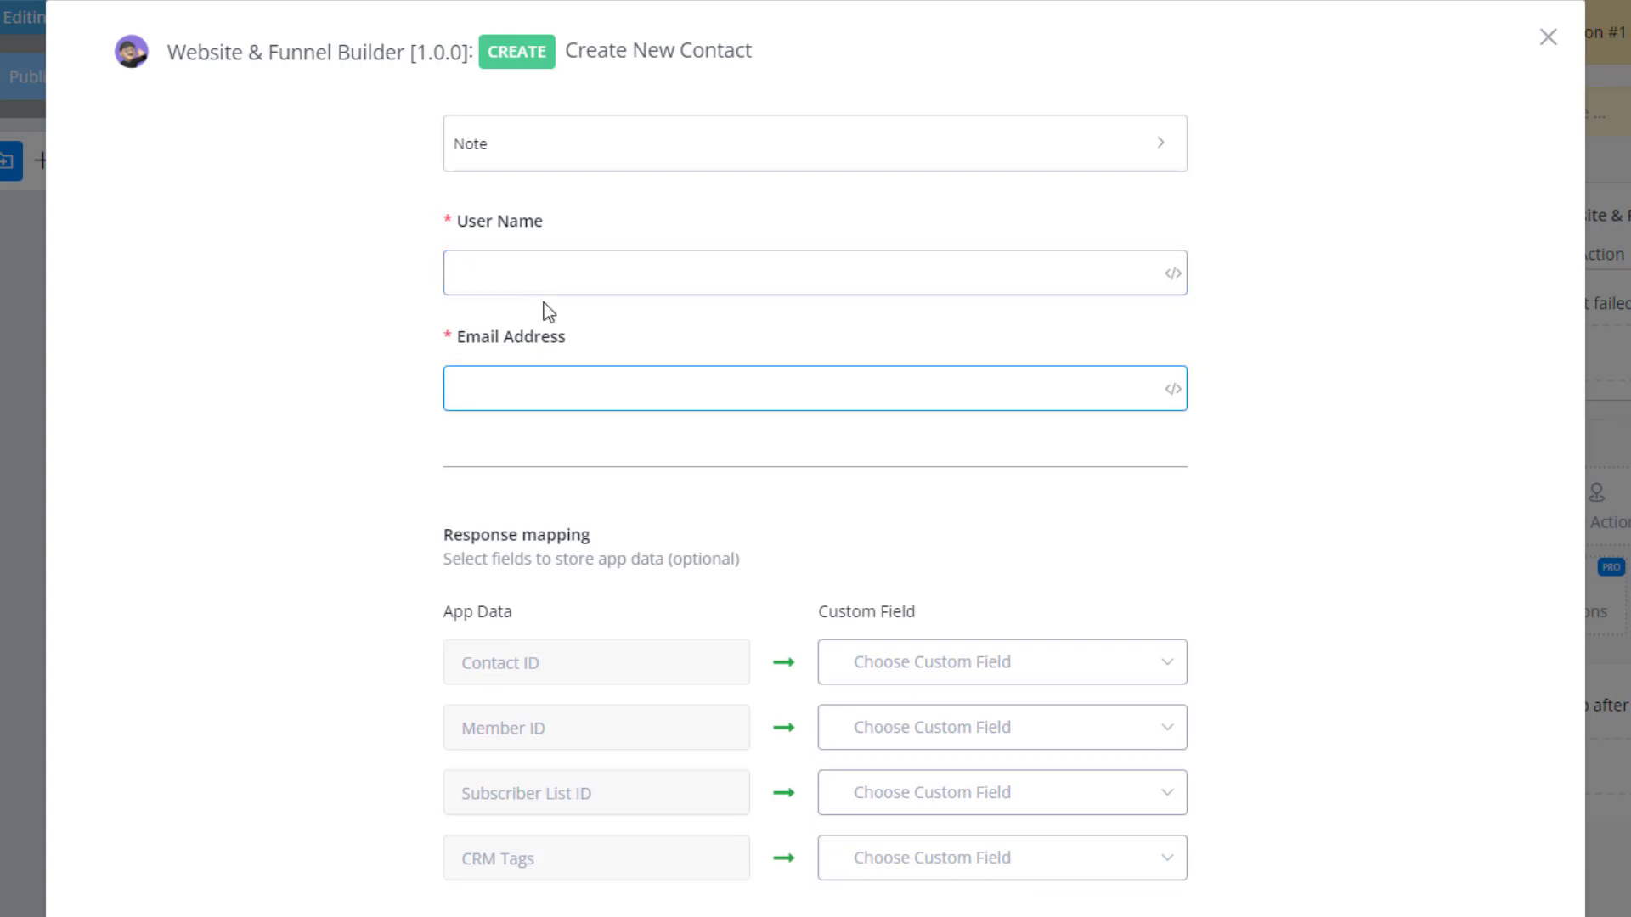
click(1174, 274)
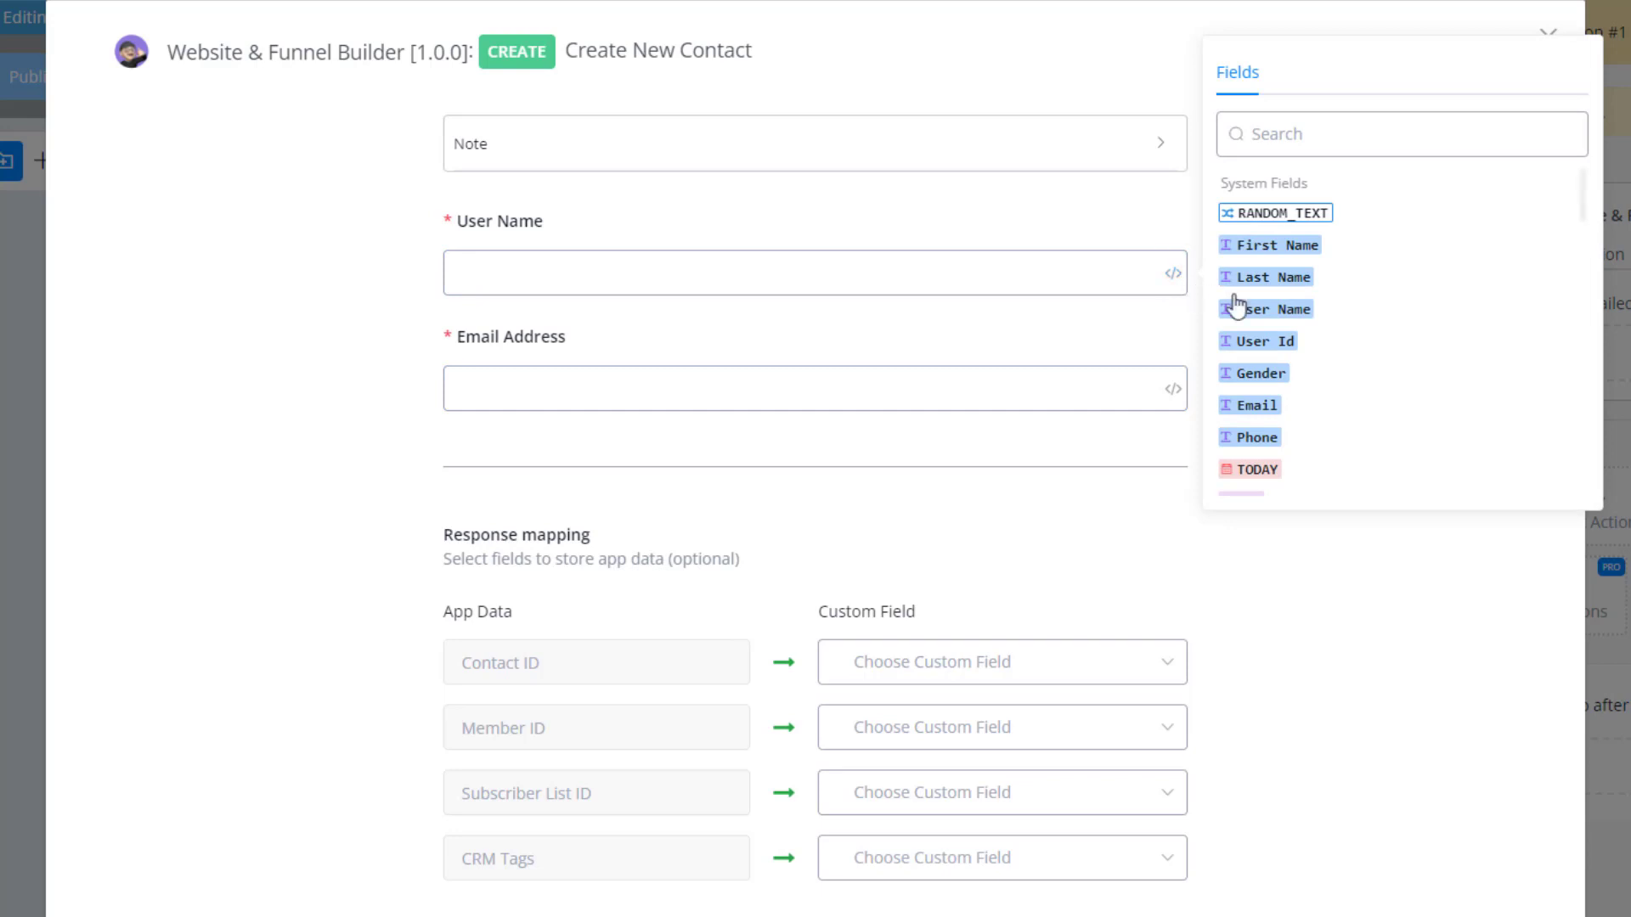
click(1288, 315)
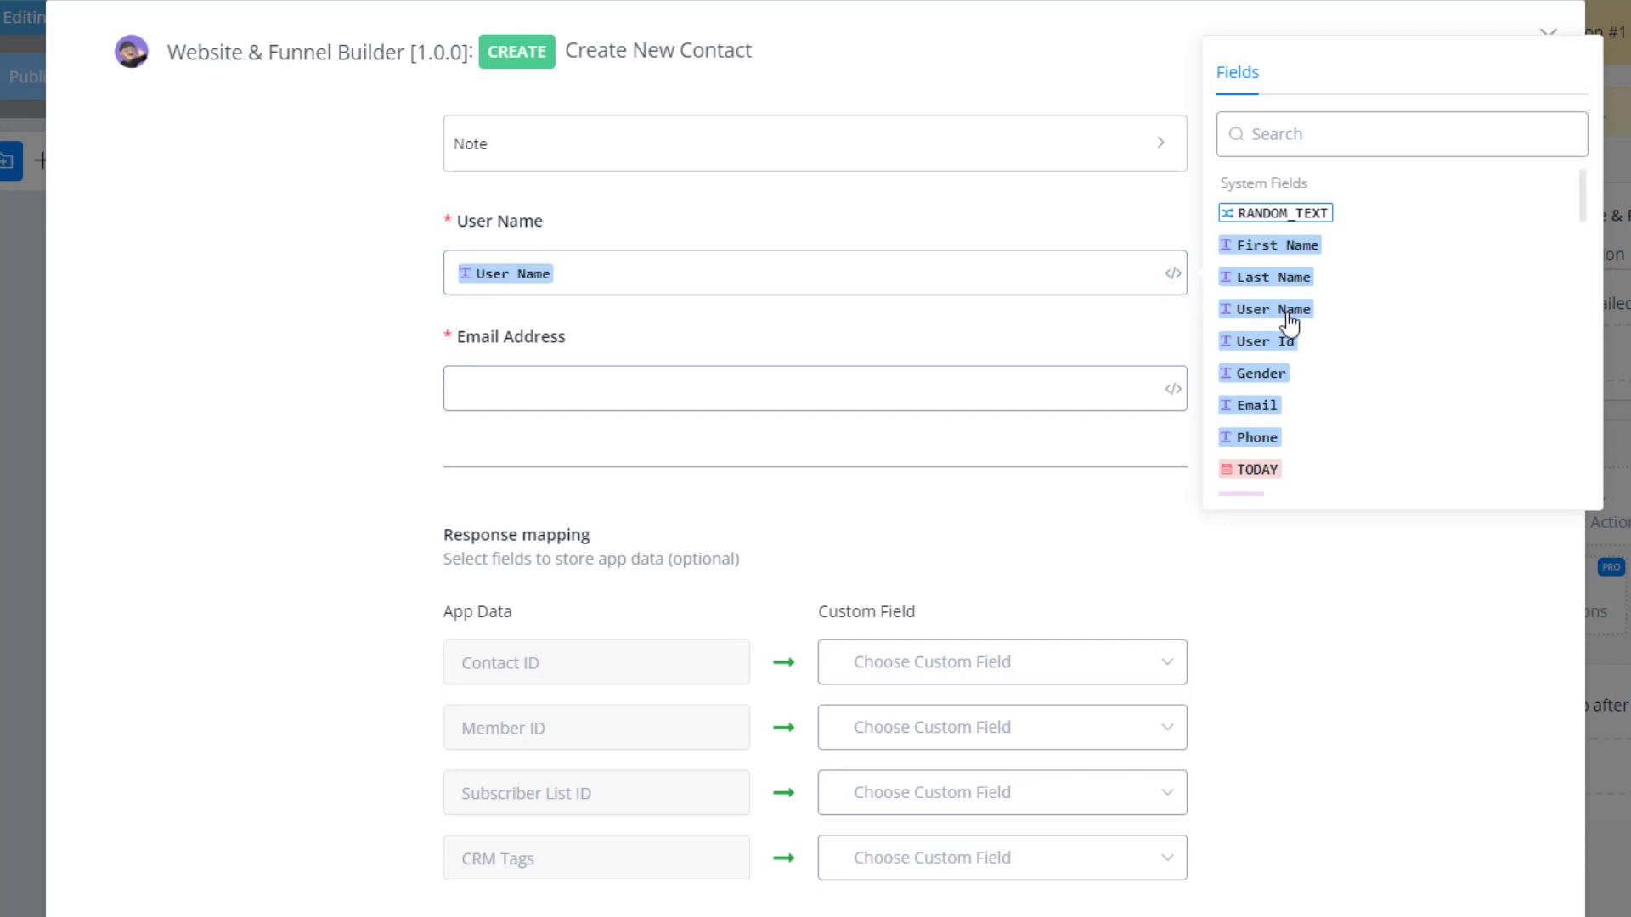
click(1172, 390)
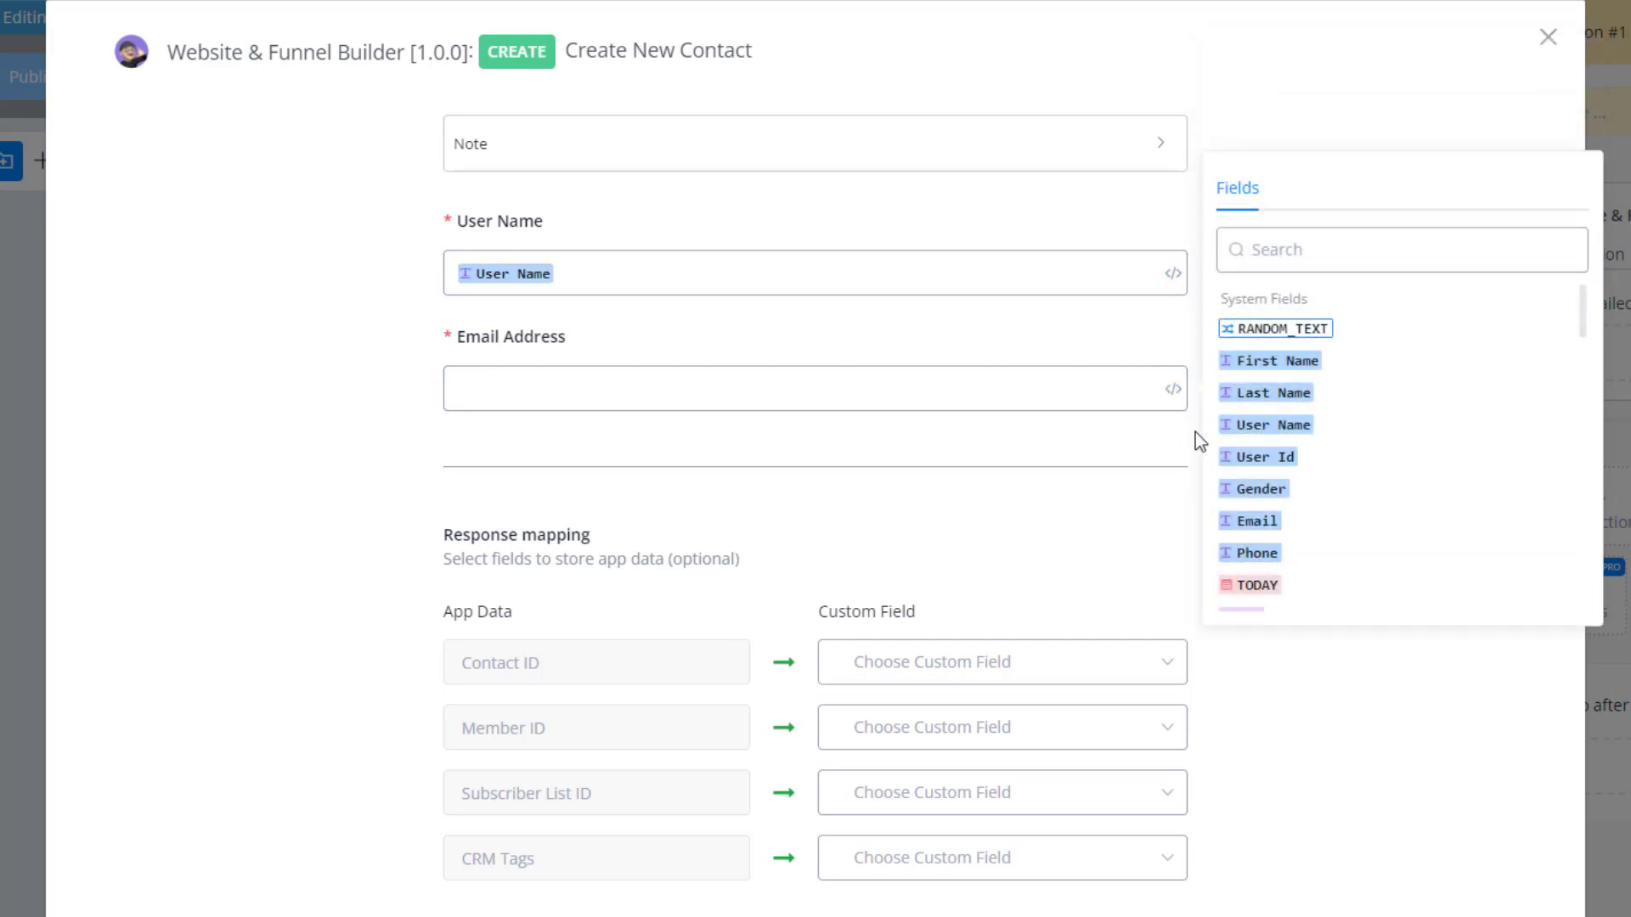
click(1252, 523)
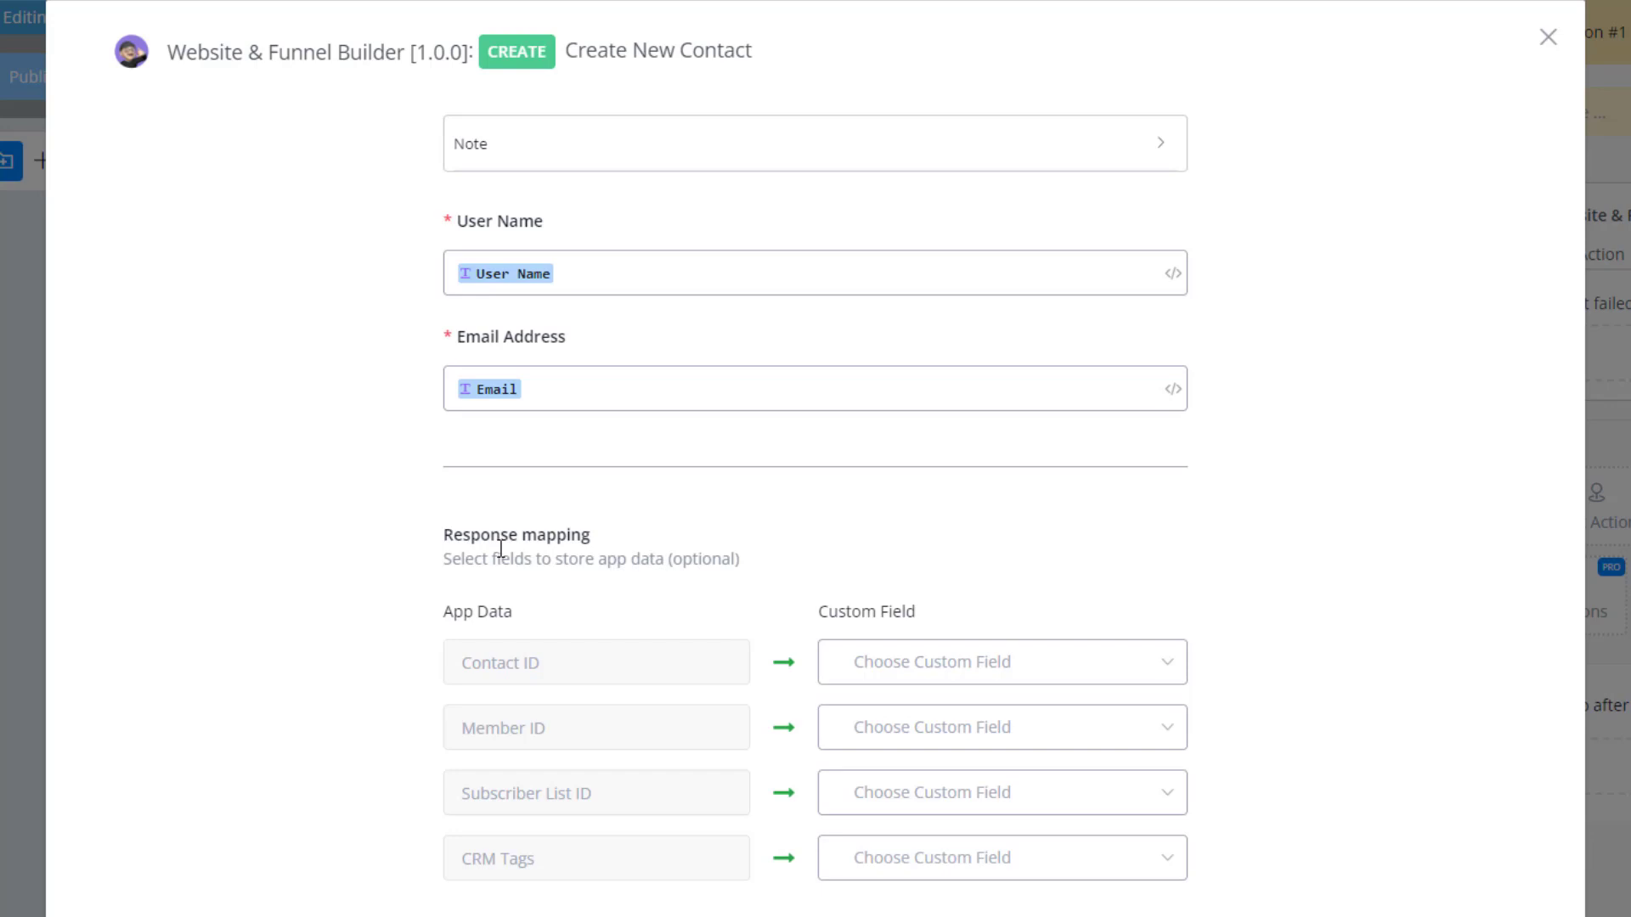
Map the Contact ID response to a new Number custom field named contactid.
click(1145, 668)
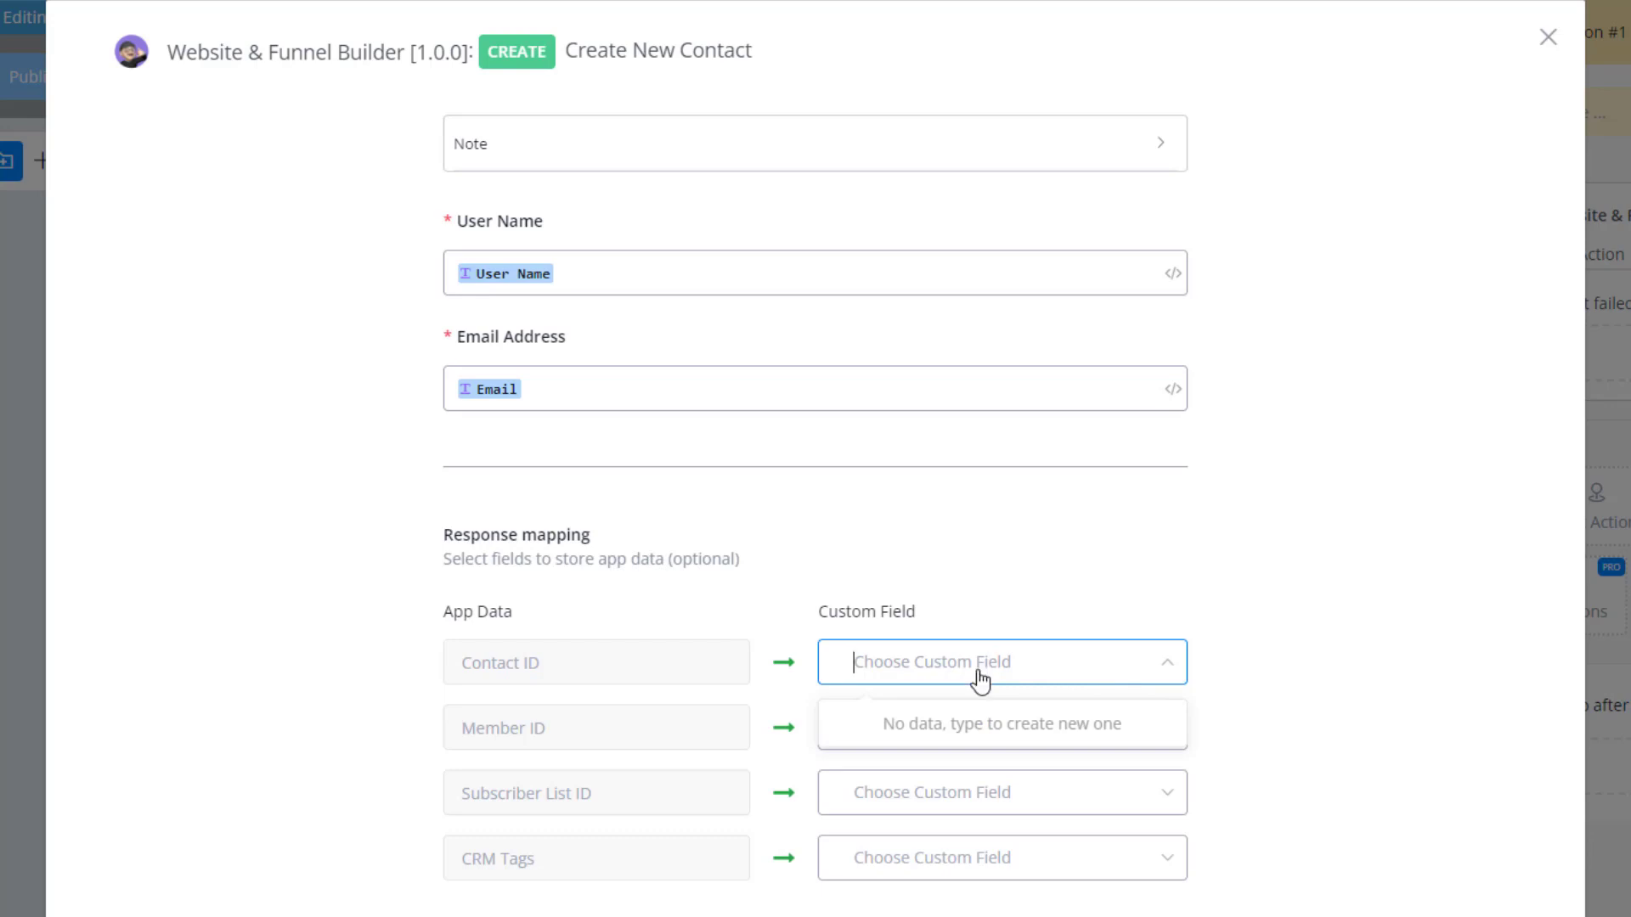
text(conta)
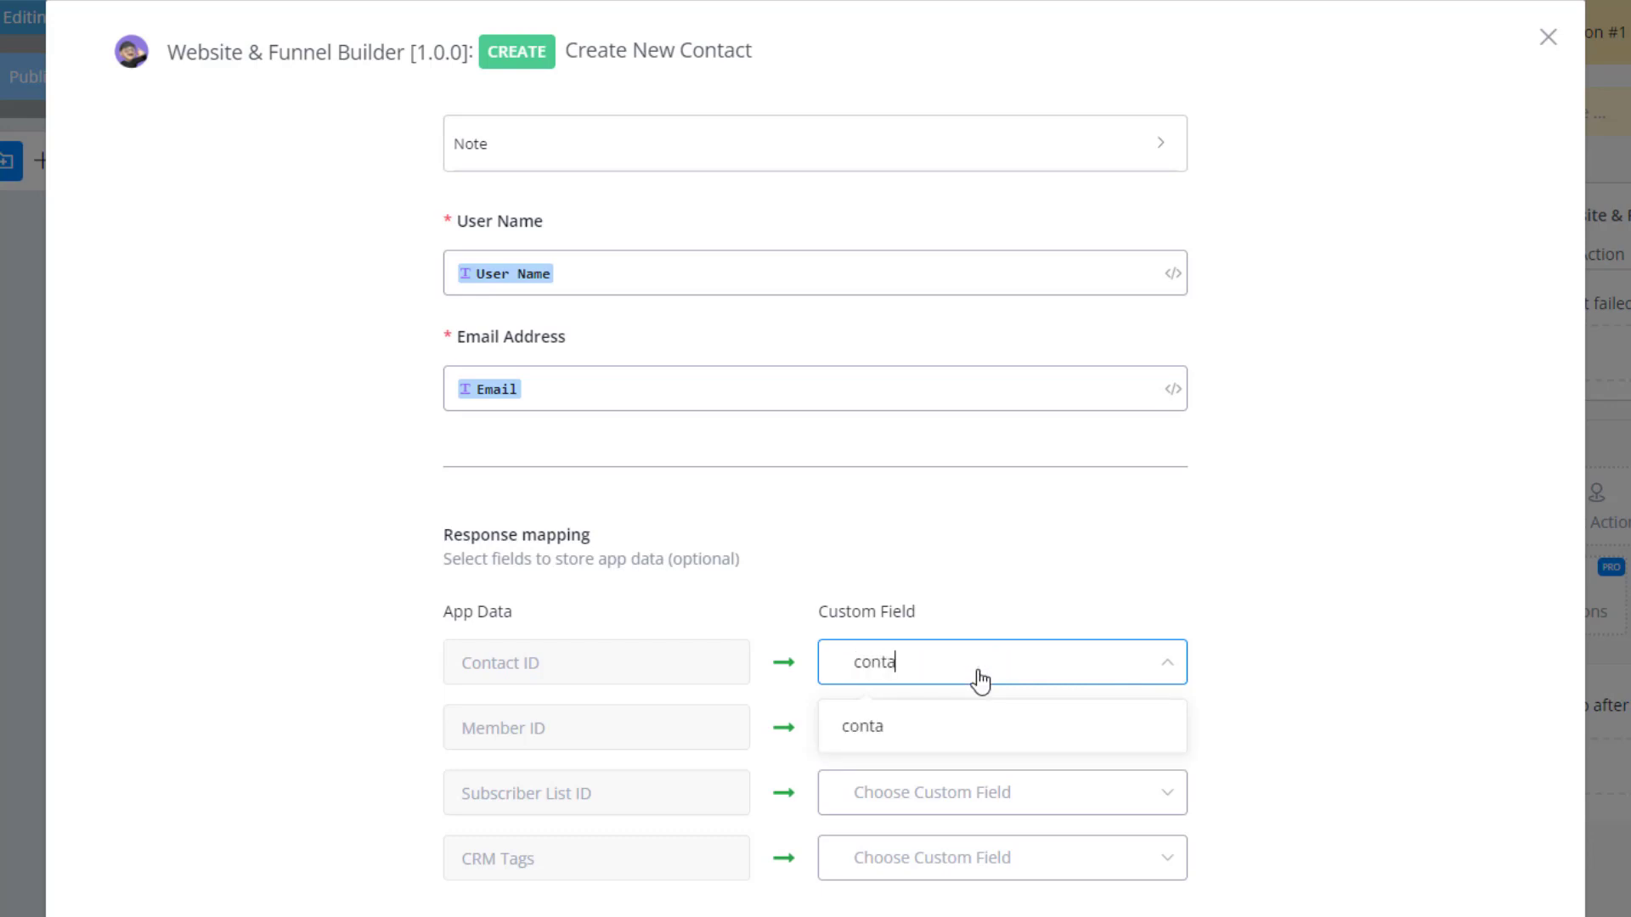
text(ctid)
click(878, 732)
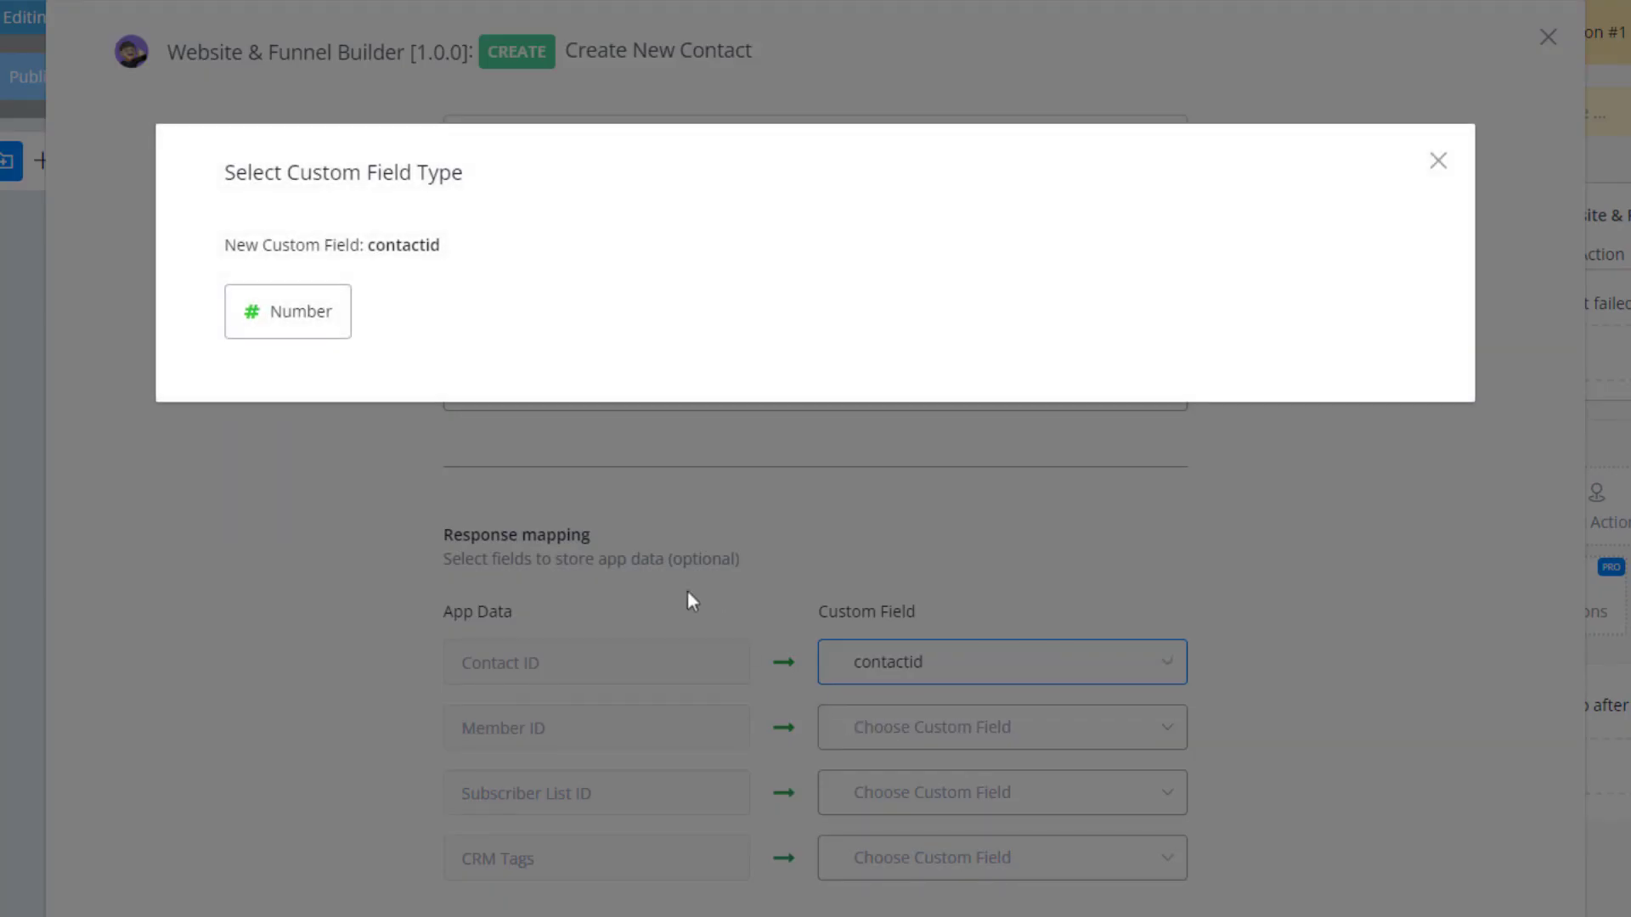
click(308, 328)
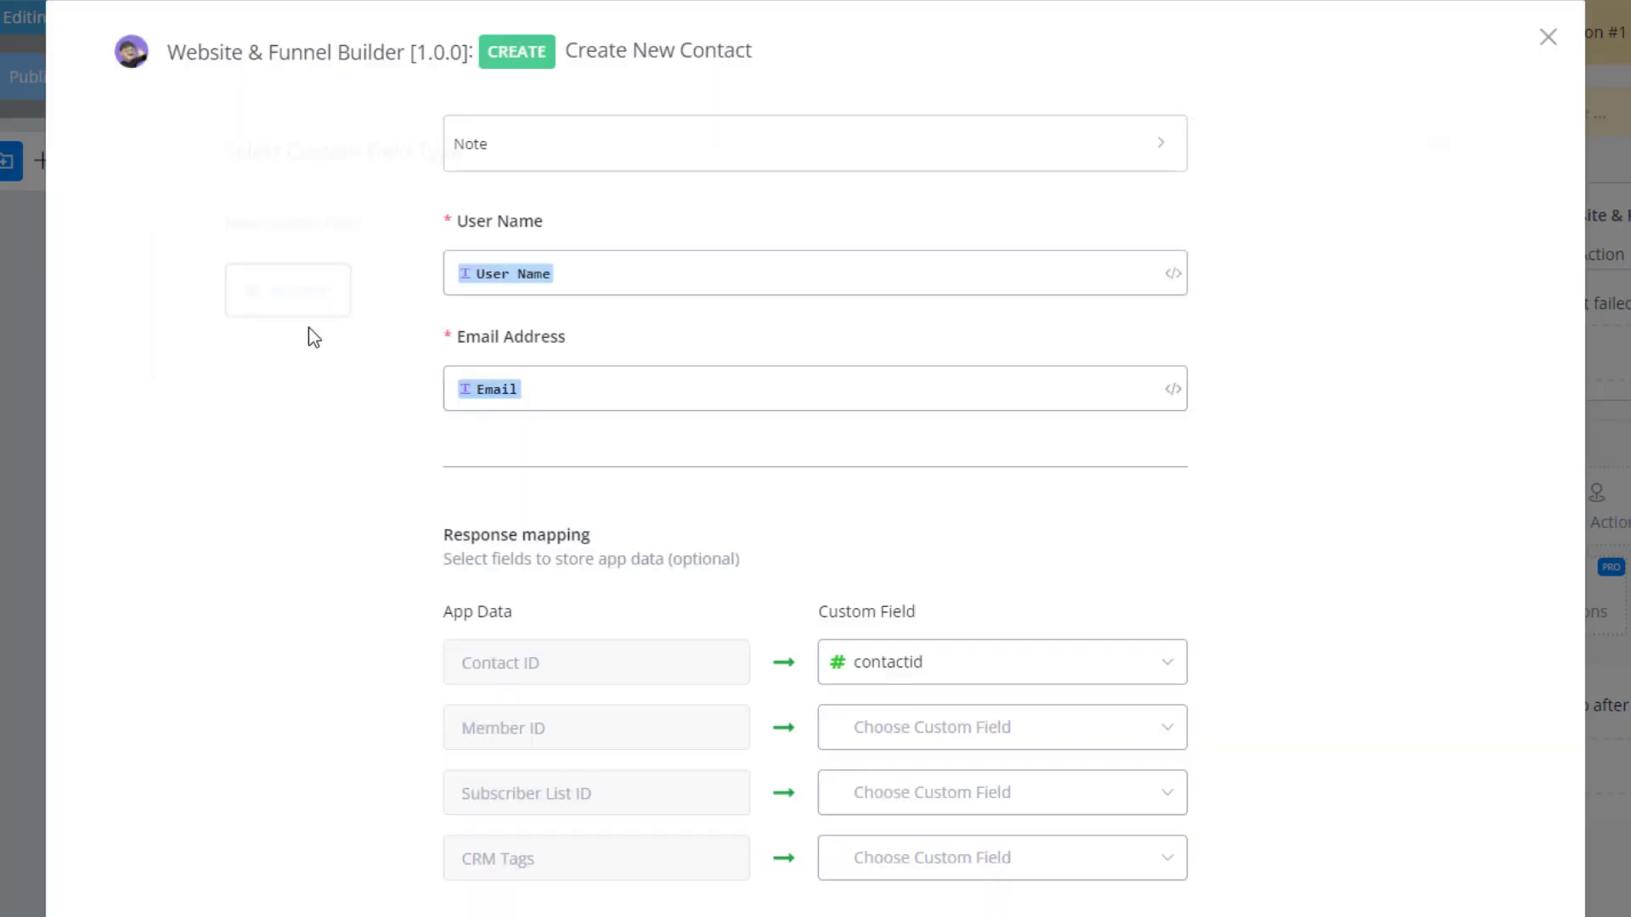
Map the Member ID response to a new Number custom field named memberid.
click(867, 728)
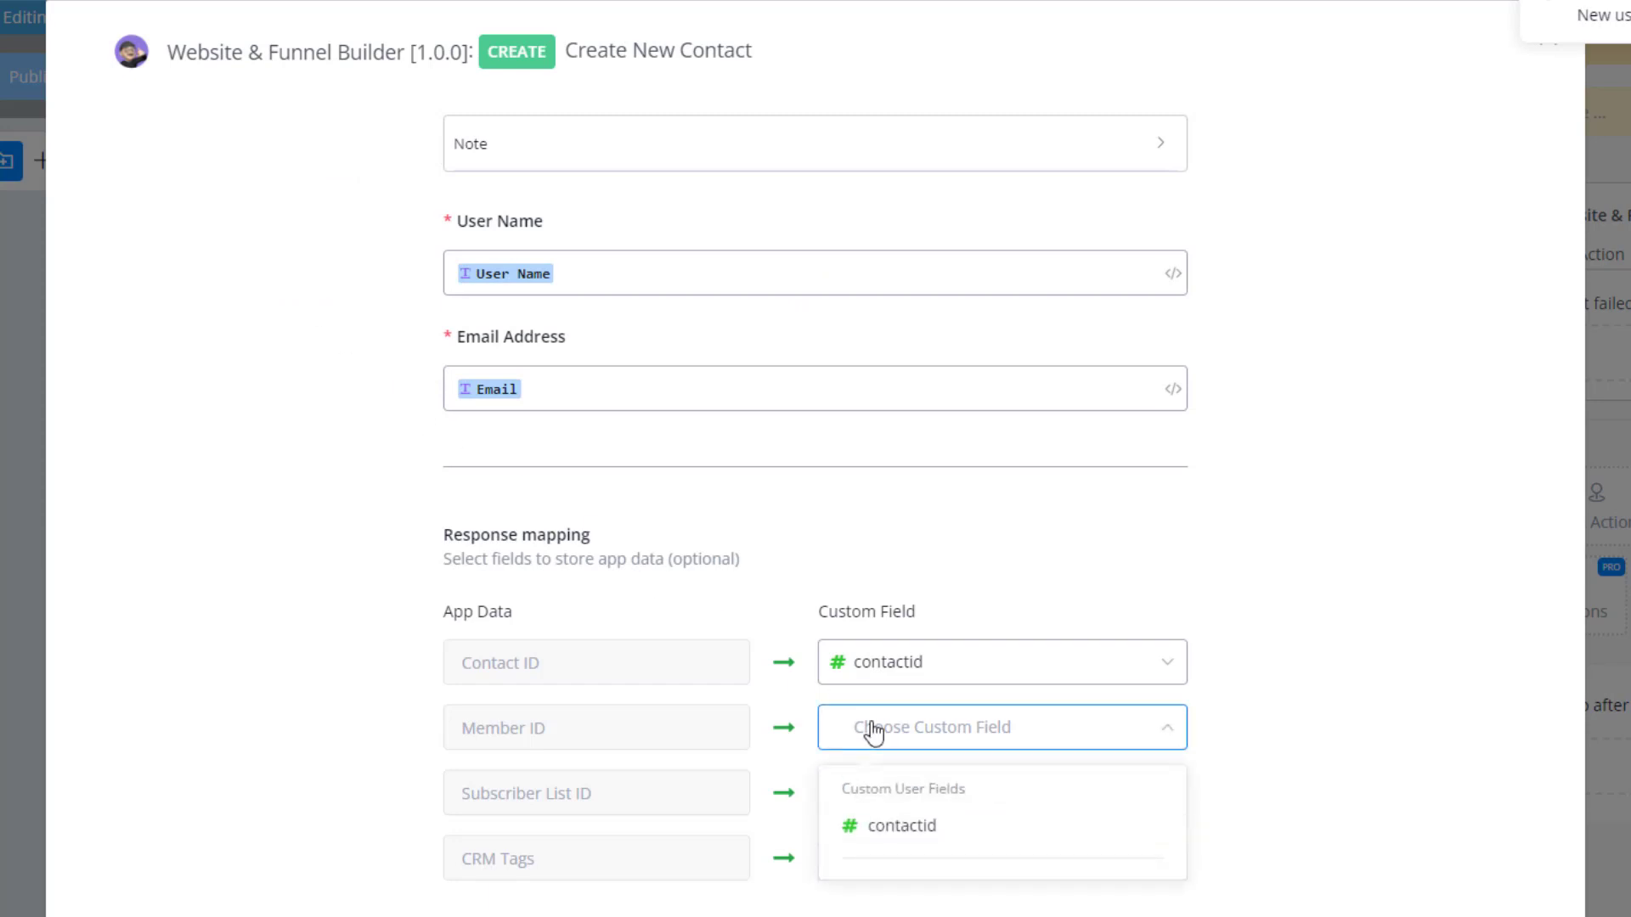
text(memberid)
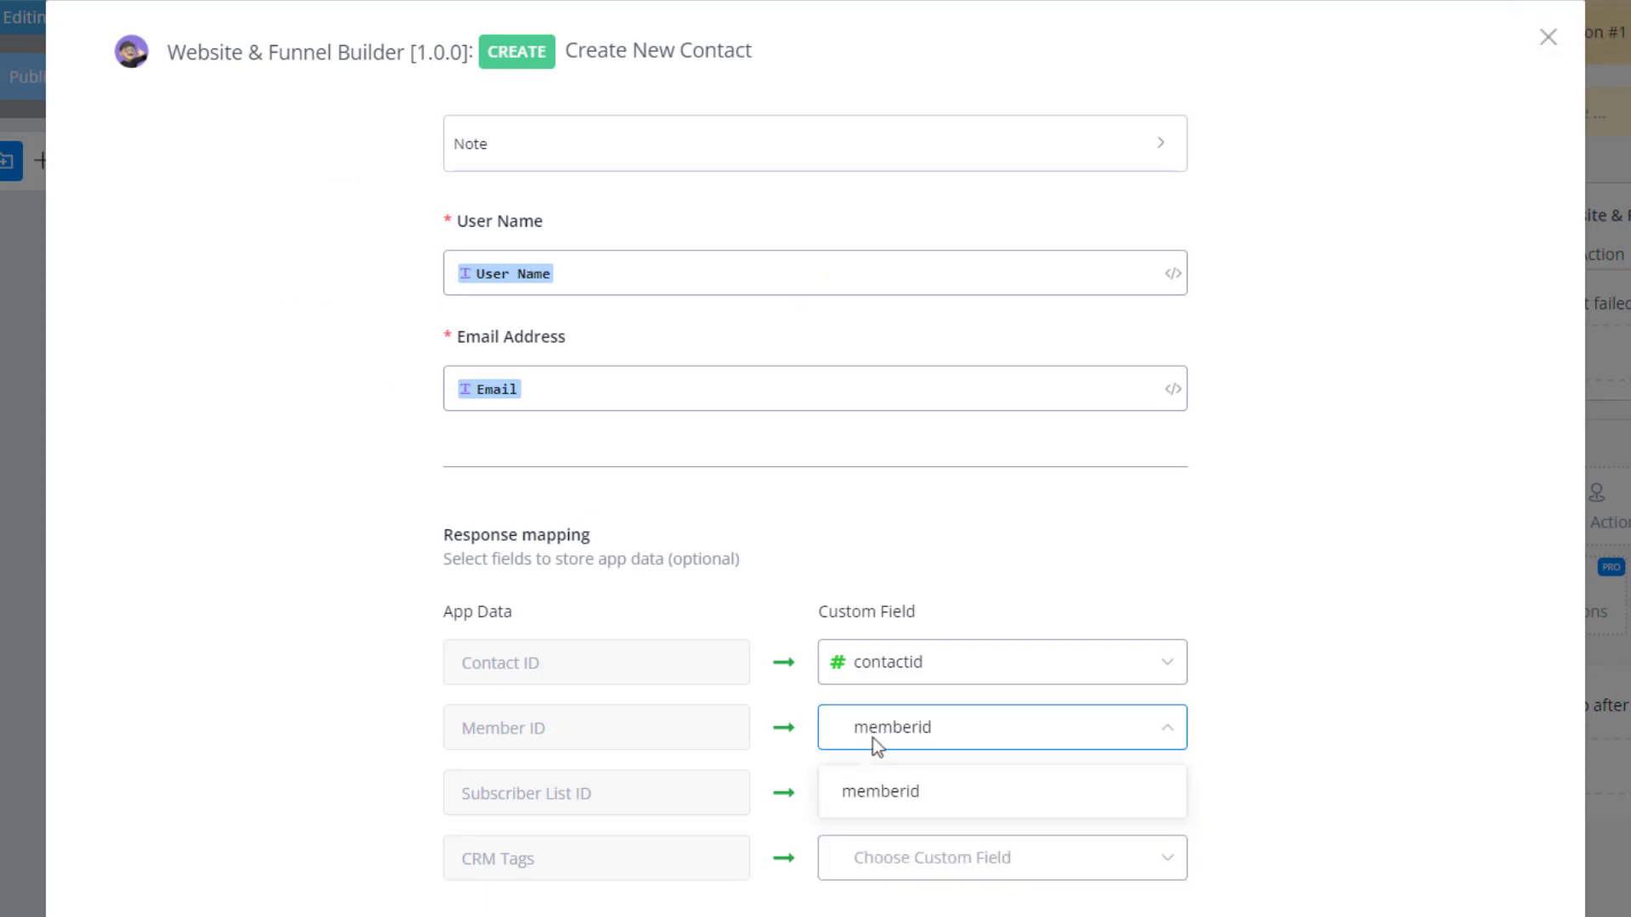
click(877, 794)
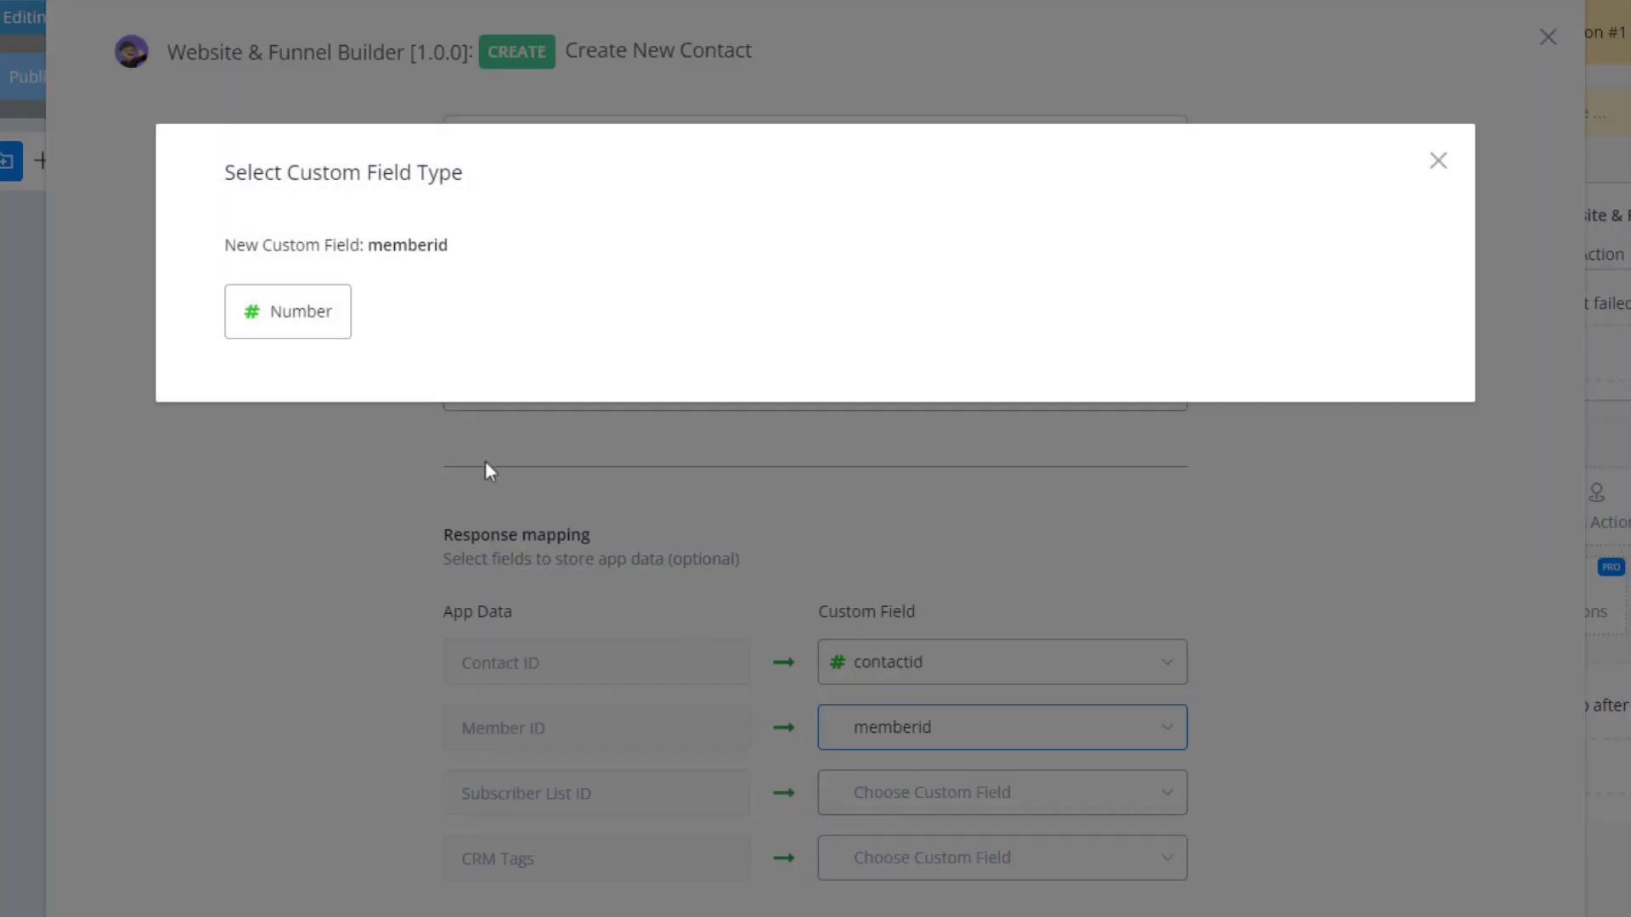
click(302, 313)
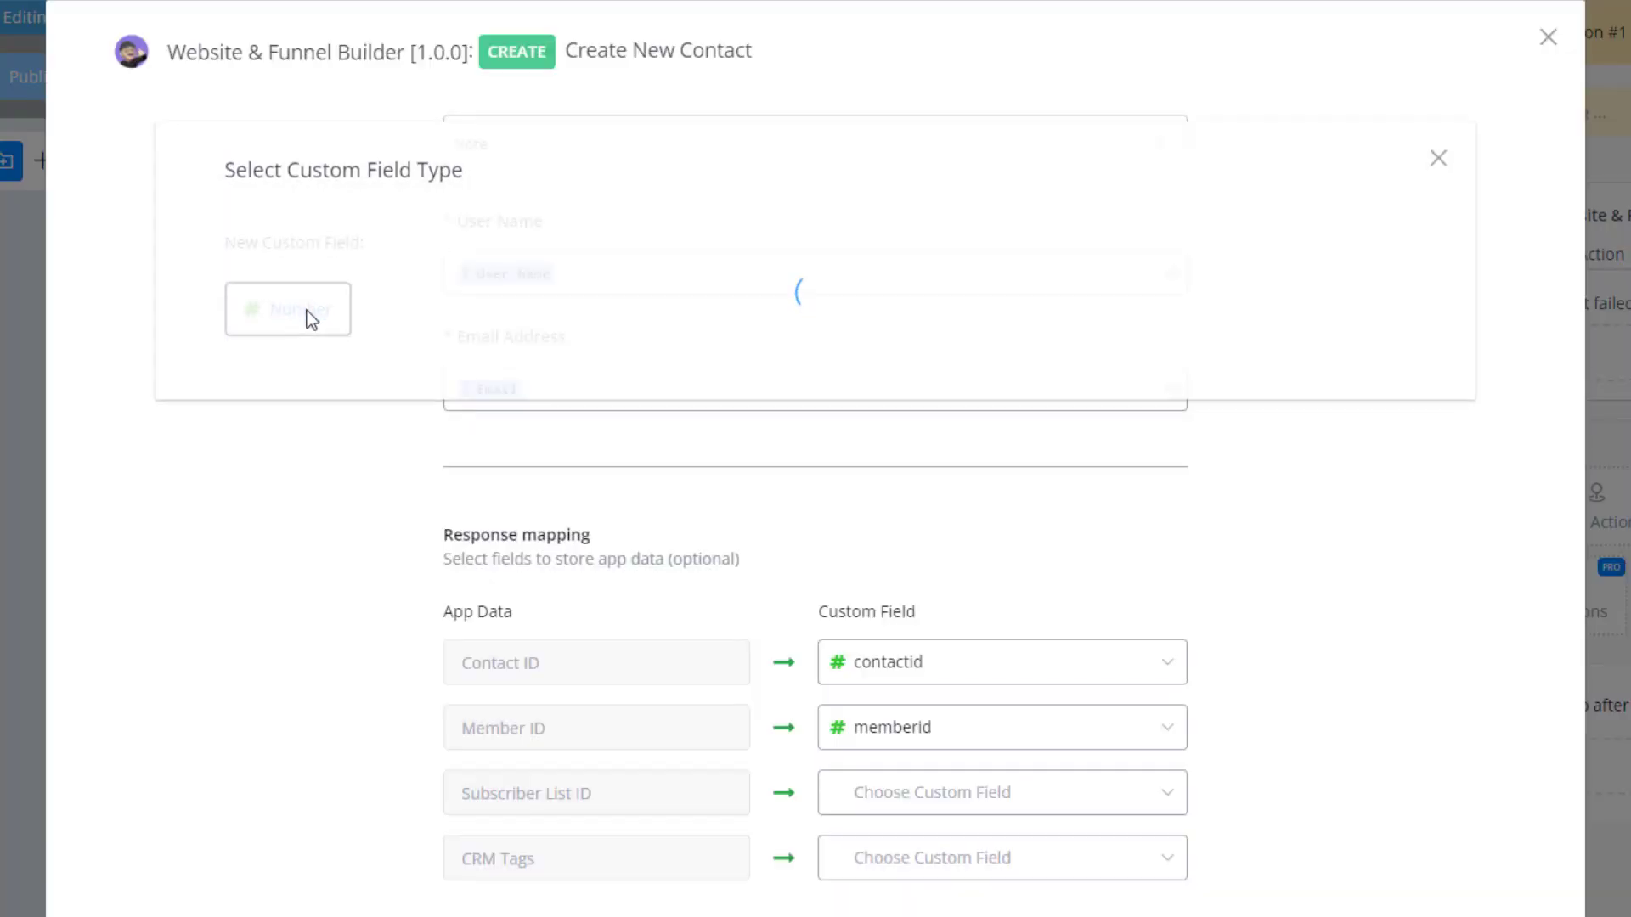
Map the Subscriber List ID response to a new Number custom field named listid.
click(953, 798)
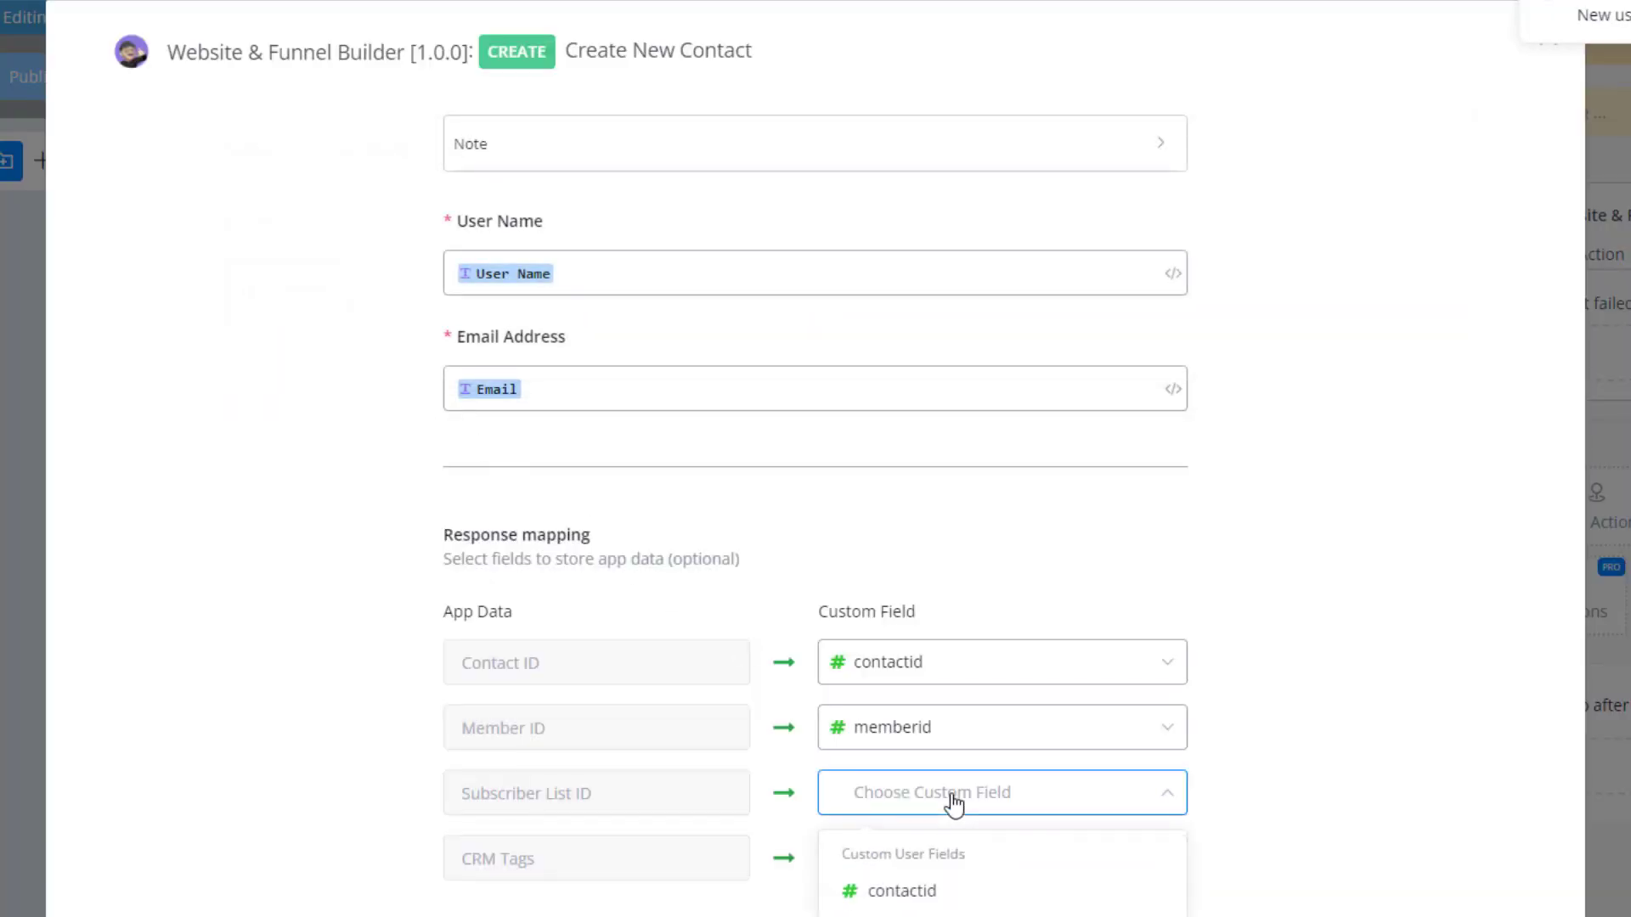
text(listid)
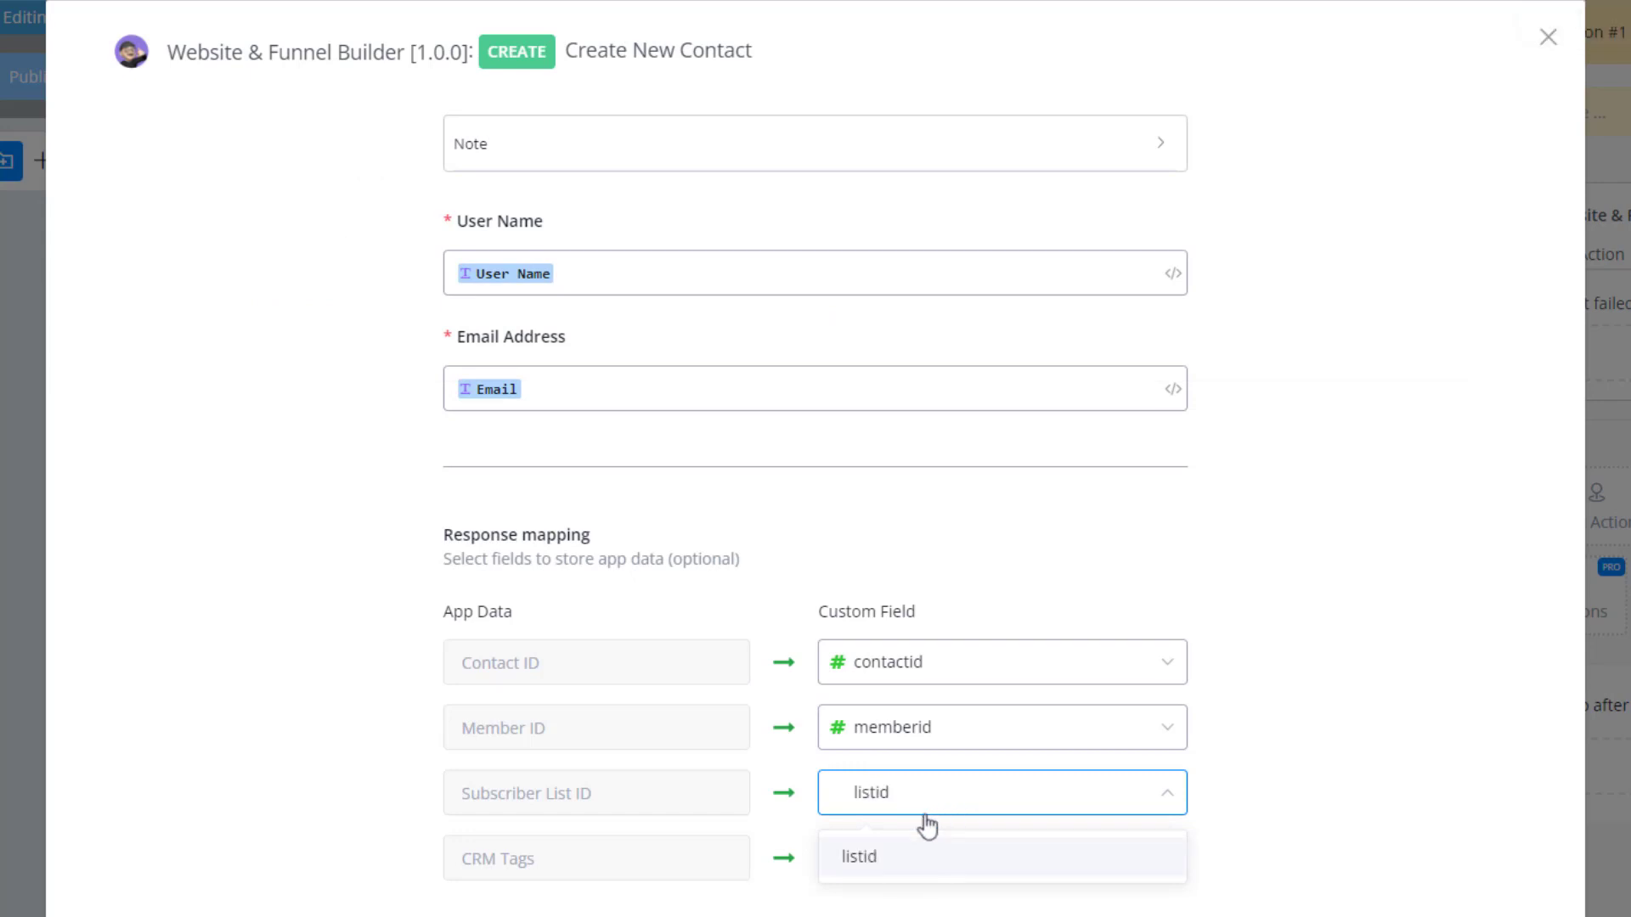
click(857, 860)
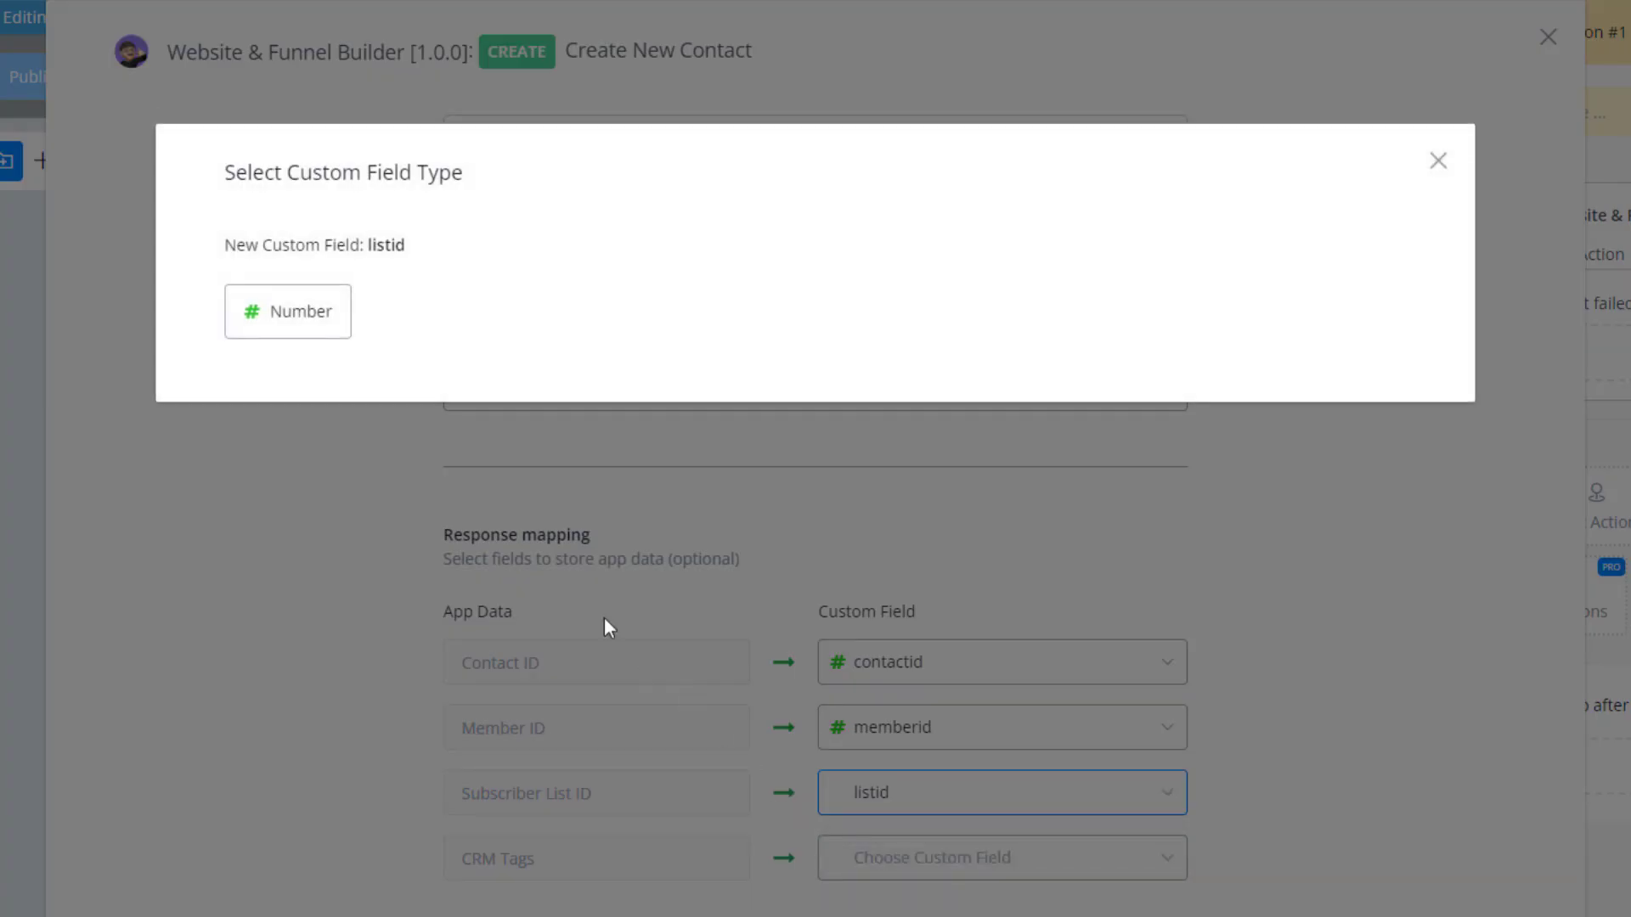
click(307, 339)
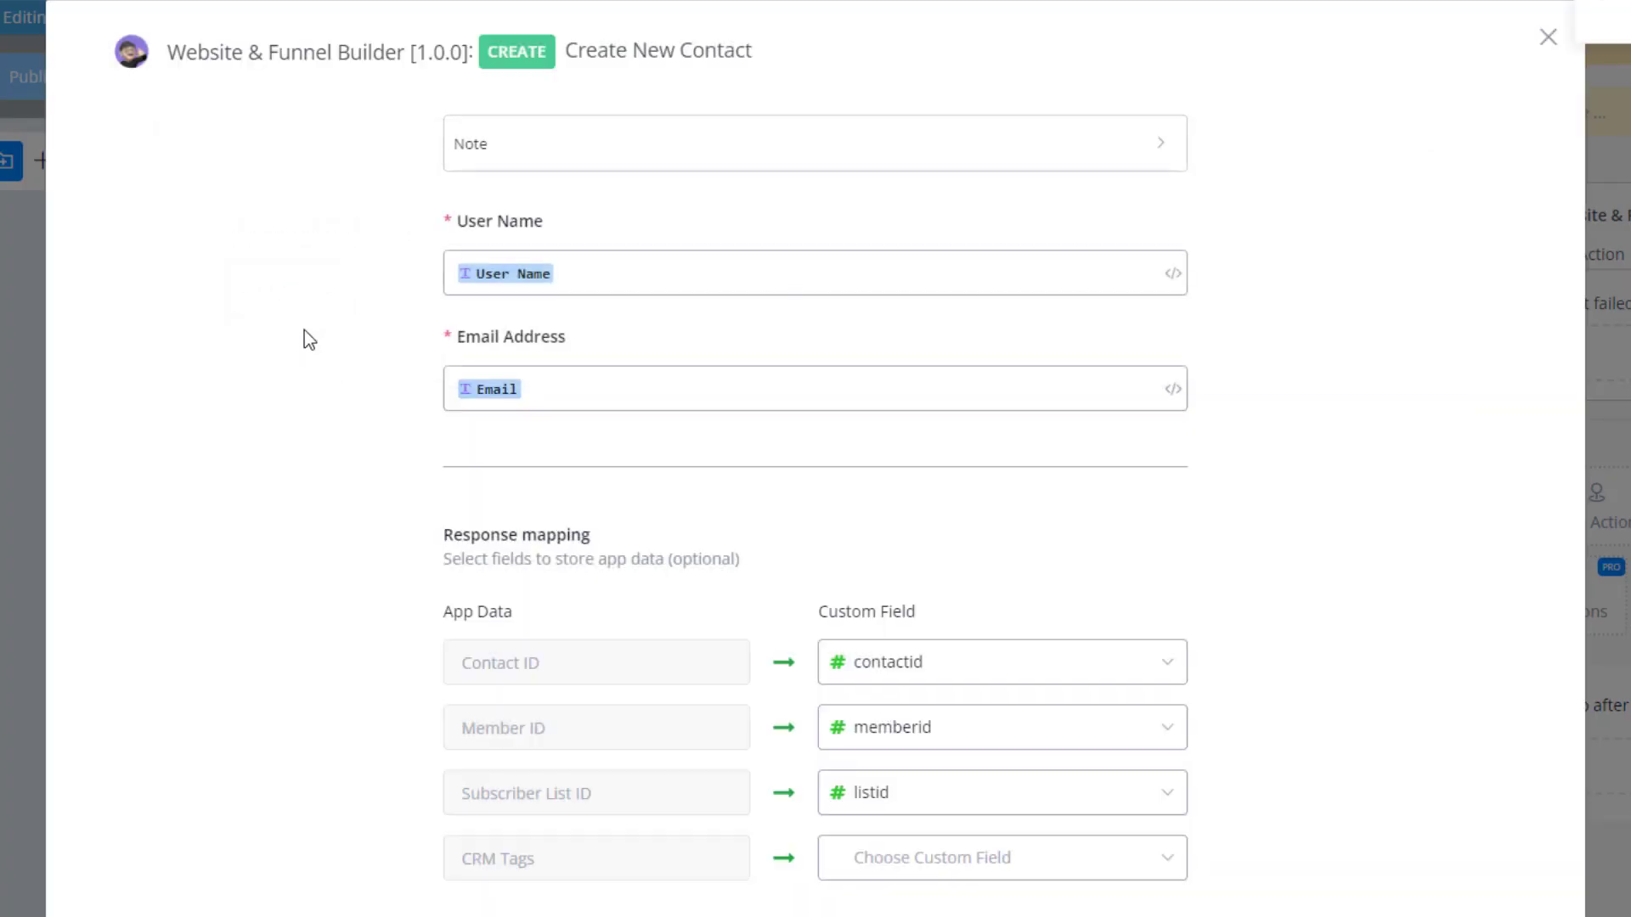
Map the CRM Tags response to a new Text custom field named crmtags and close the contact action's settings.
click(934, 875)
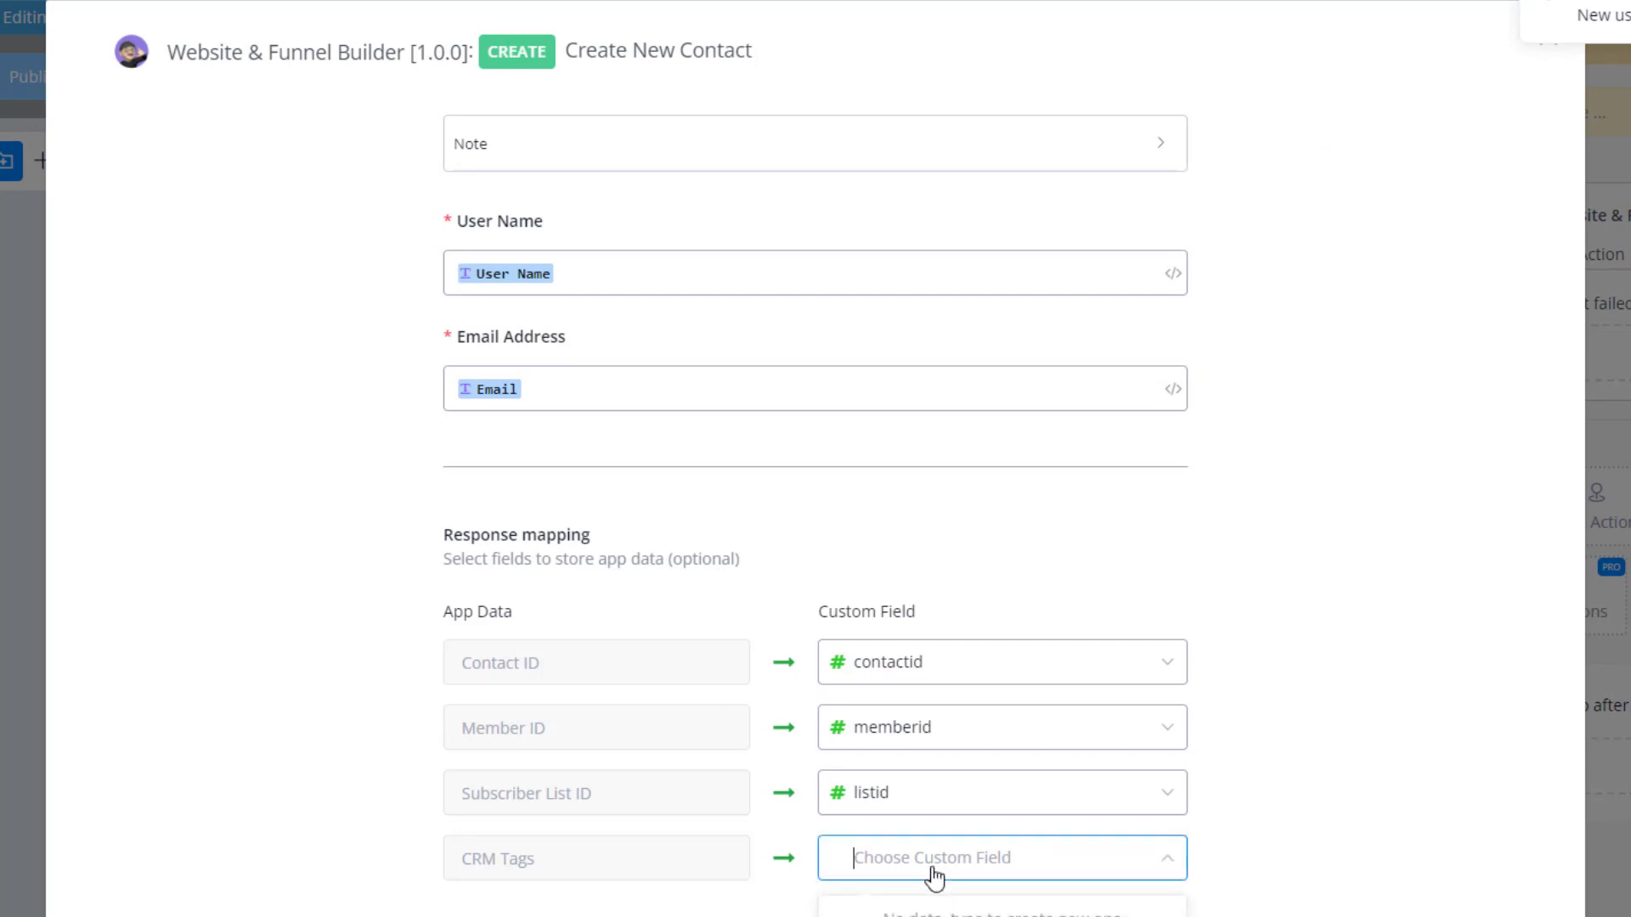
text(t)
key(BackSpace)
text(crmtags)
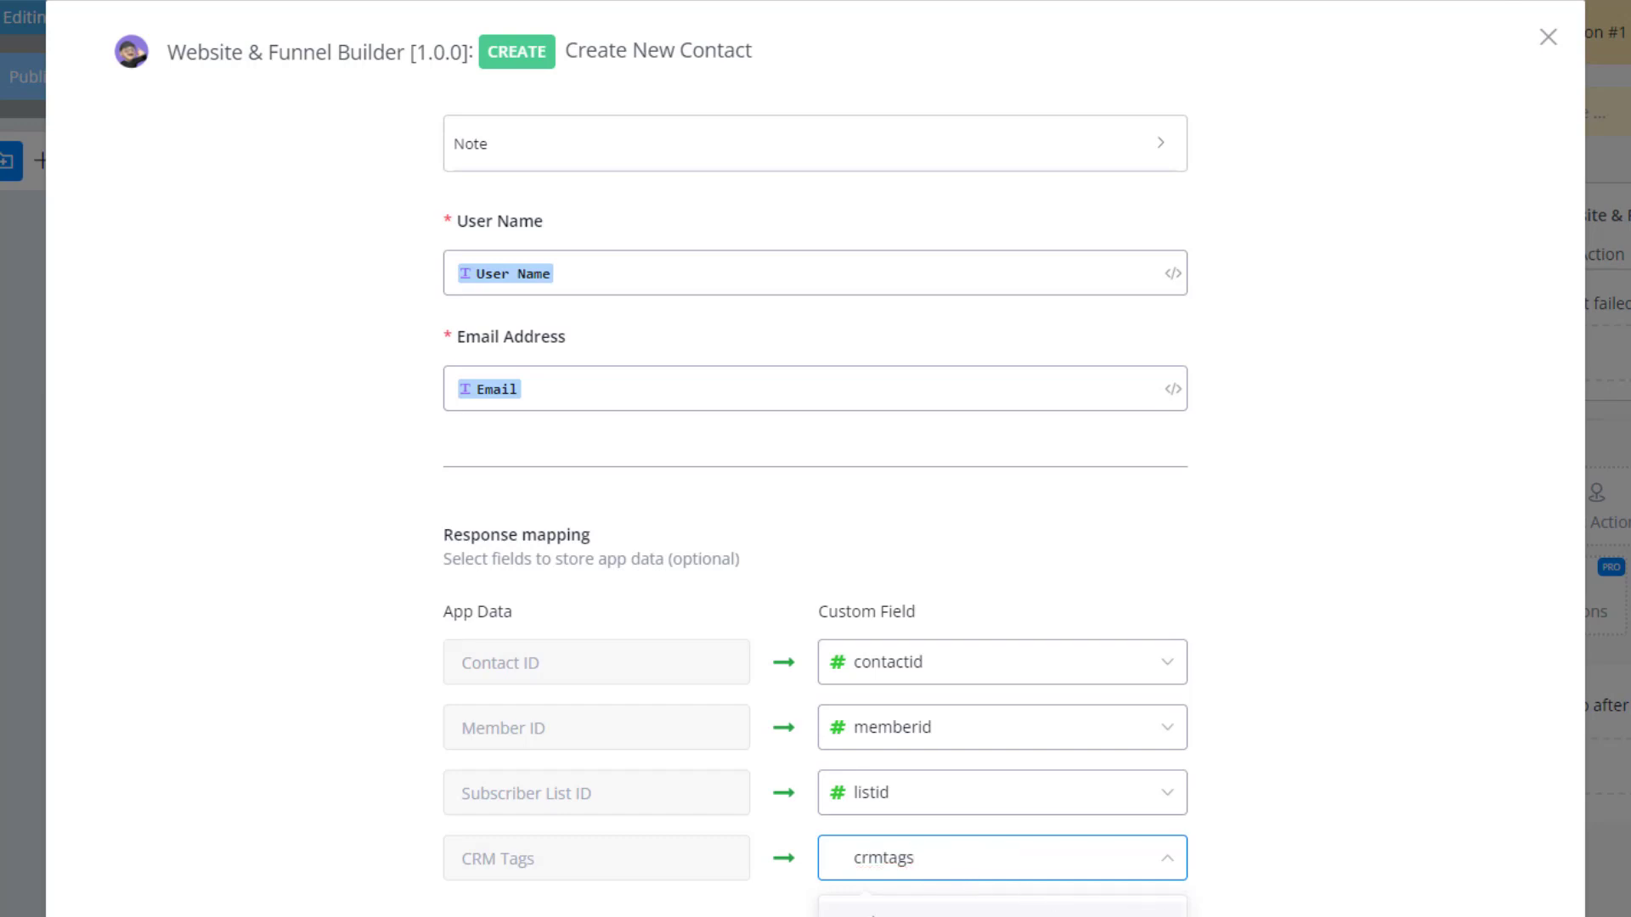
click(858, 907)
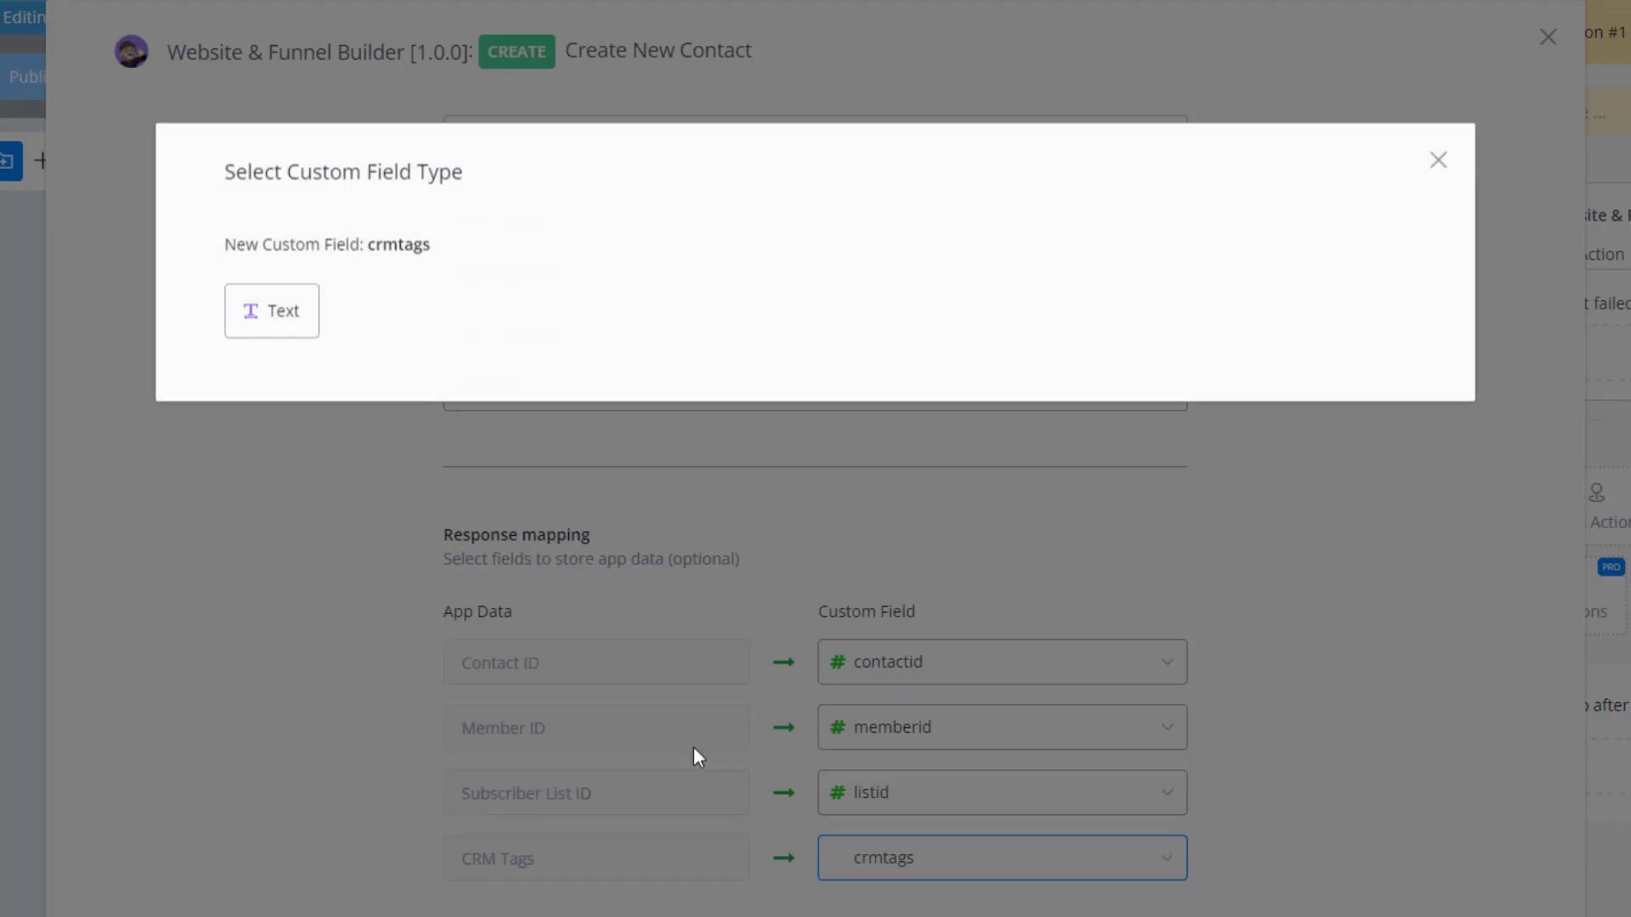
click(259, 313)
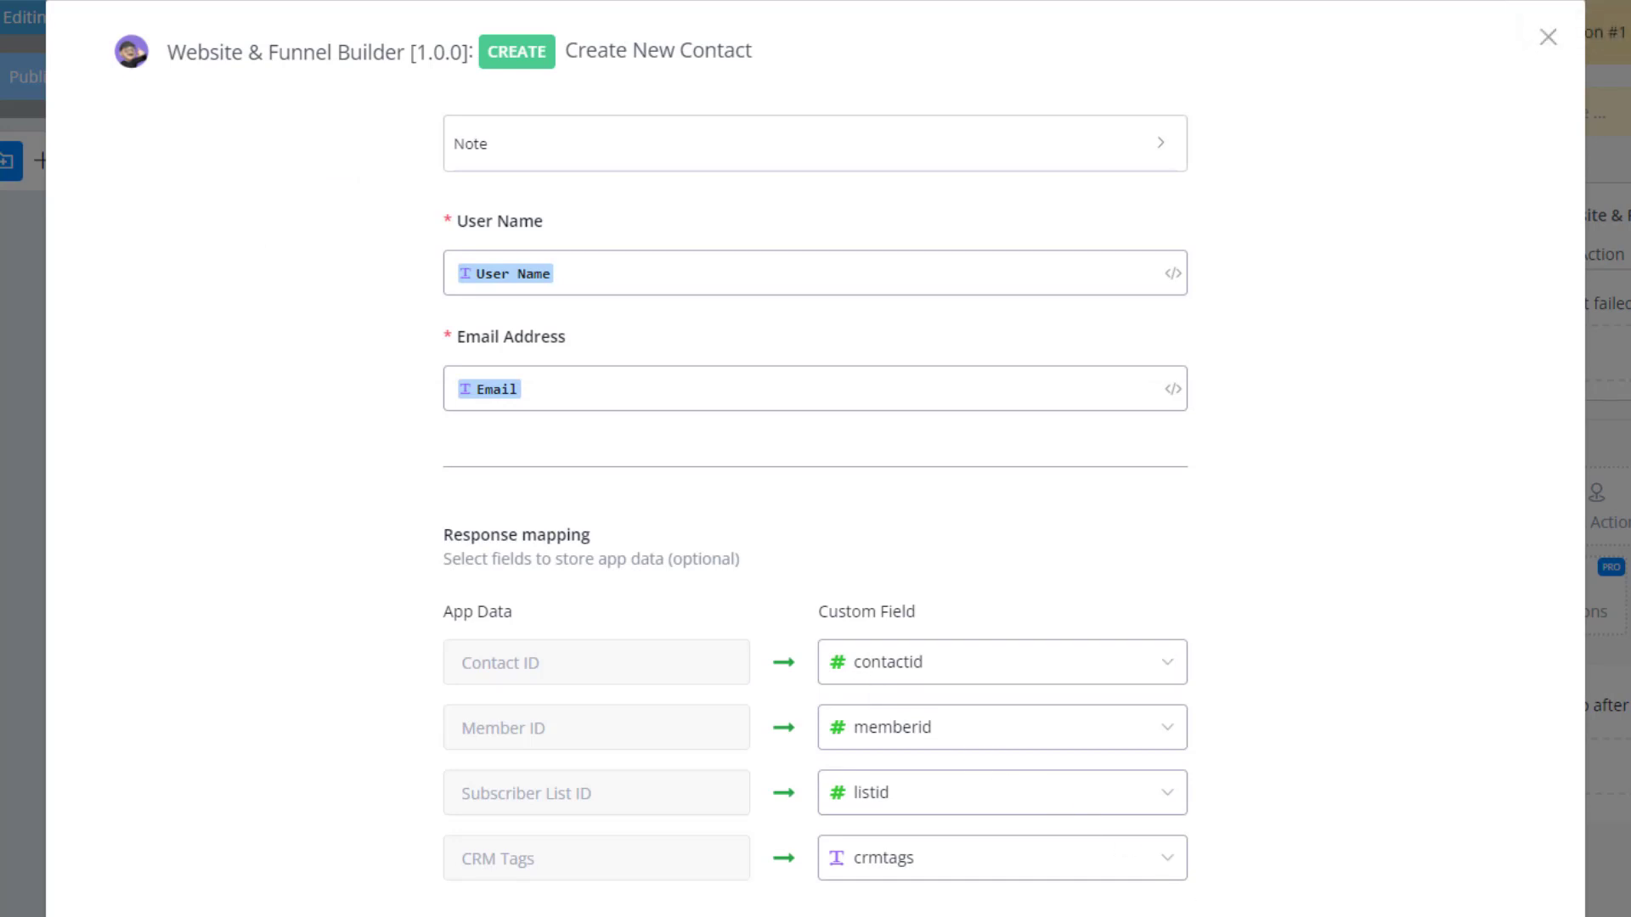
key(Escape)
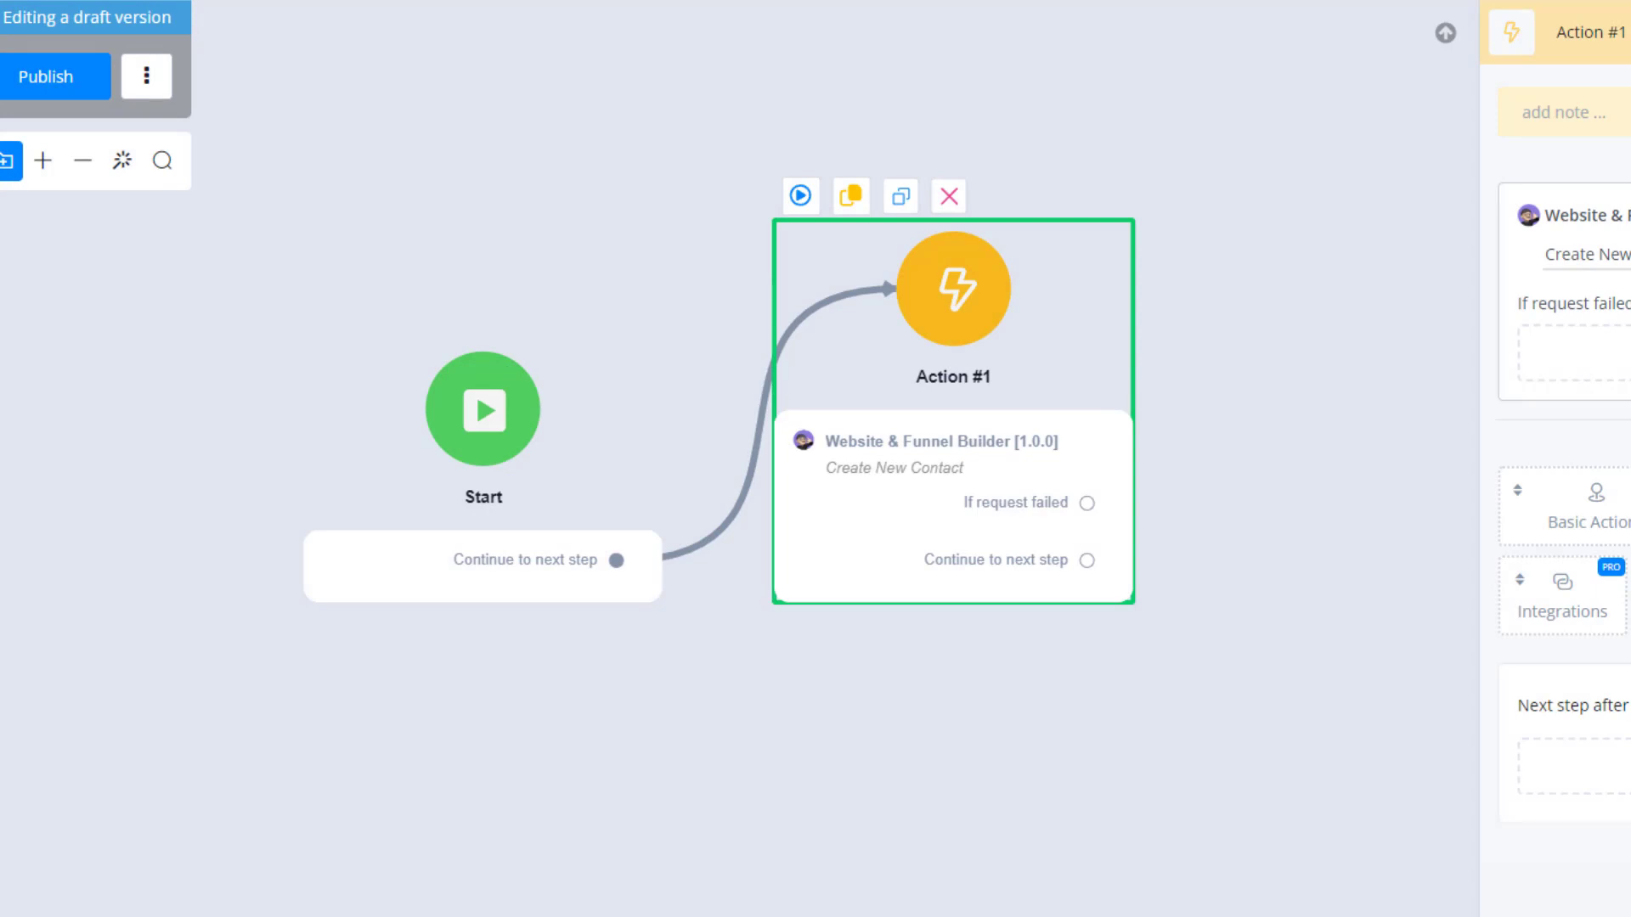
Move the Start step farther from Action #1 and add a Question step between them.
drag(507, 583, 265, 583)
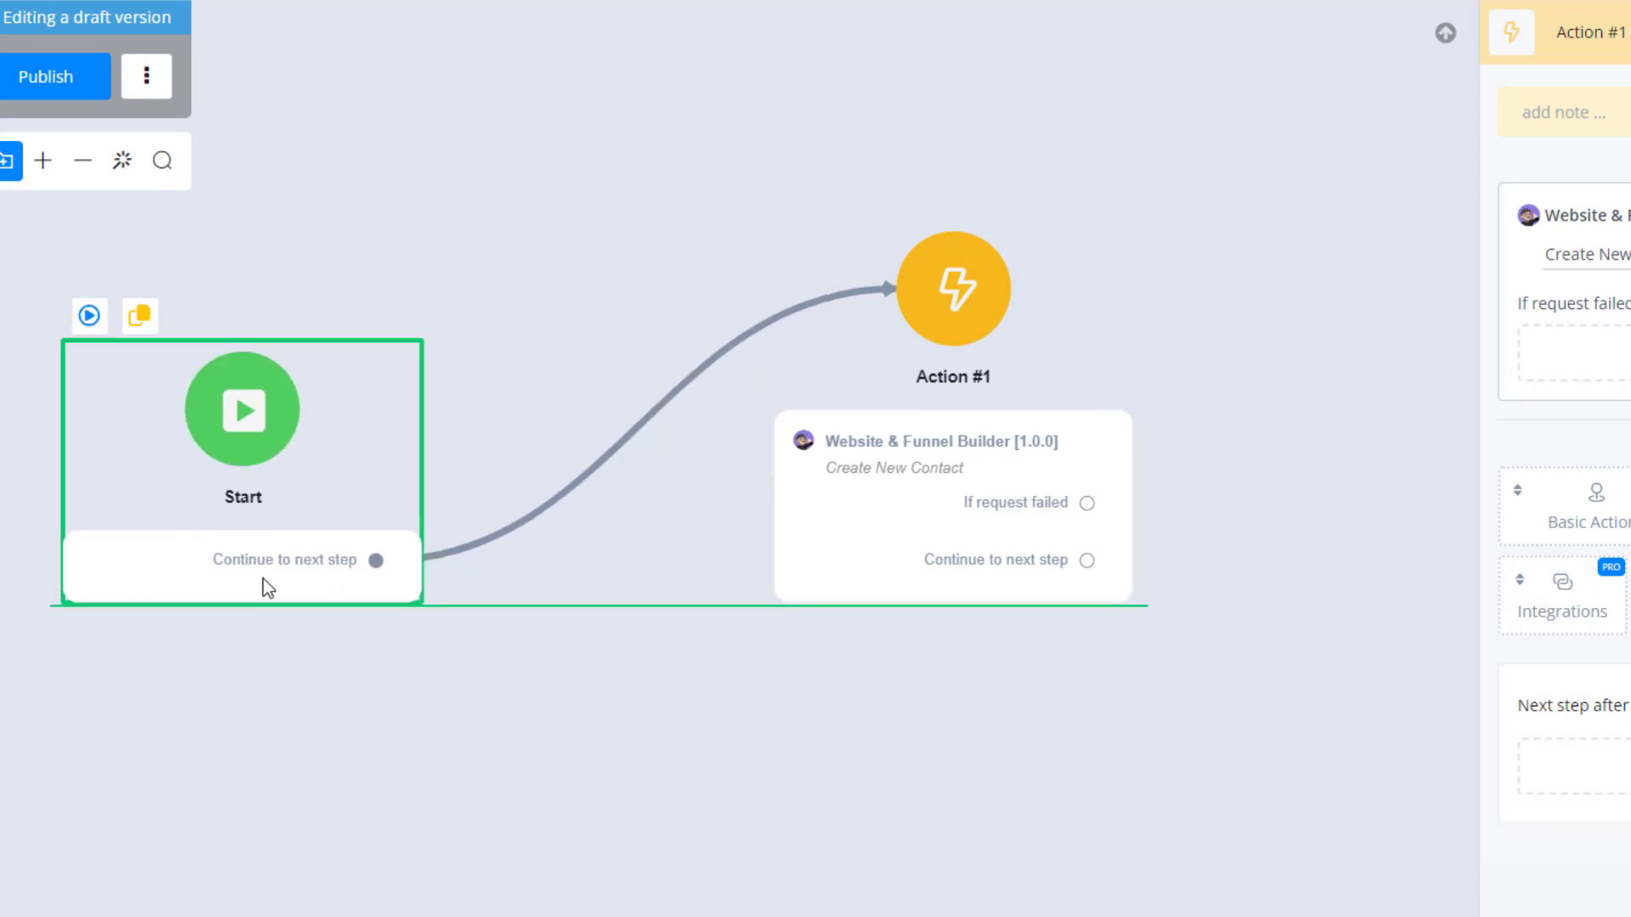
drag(798, 674, 841, 688)
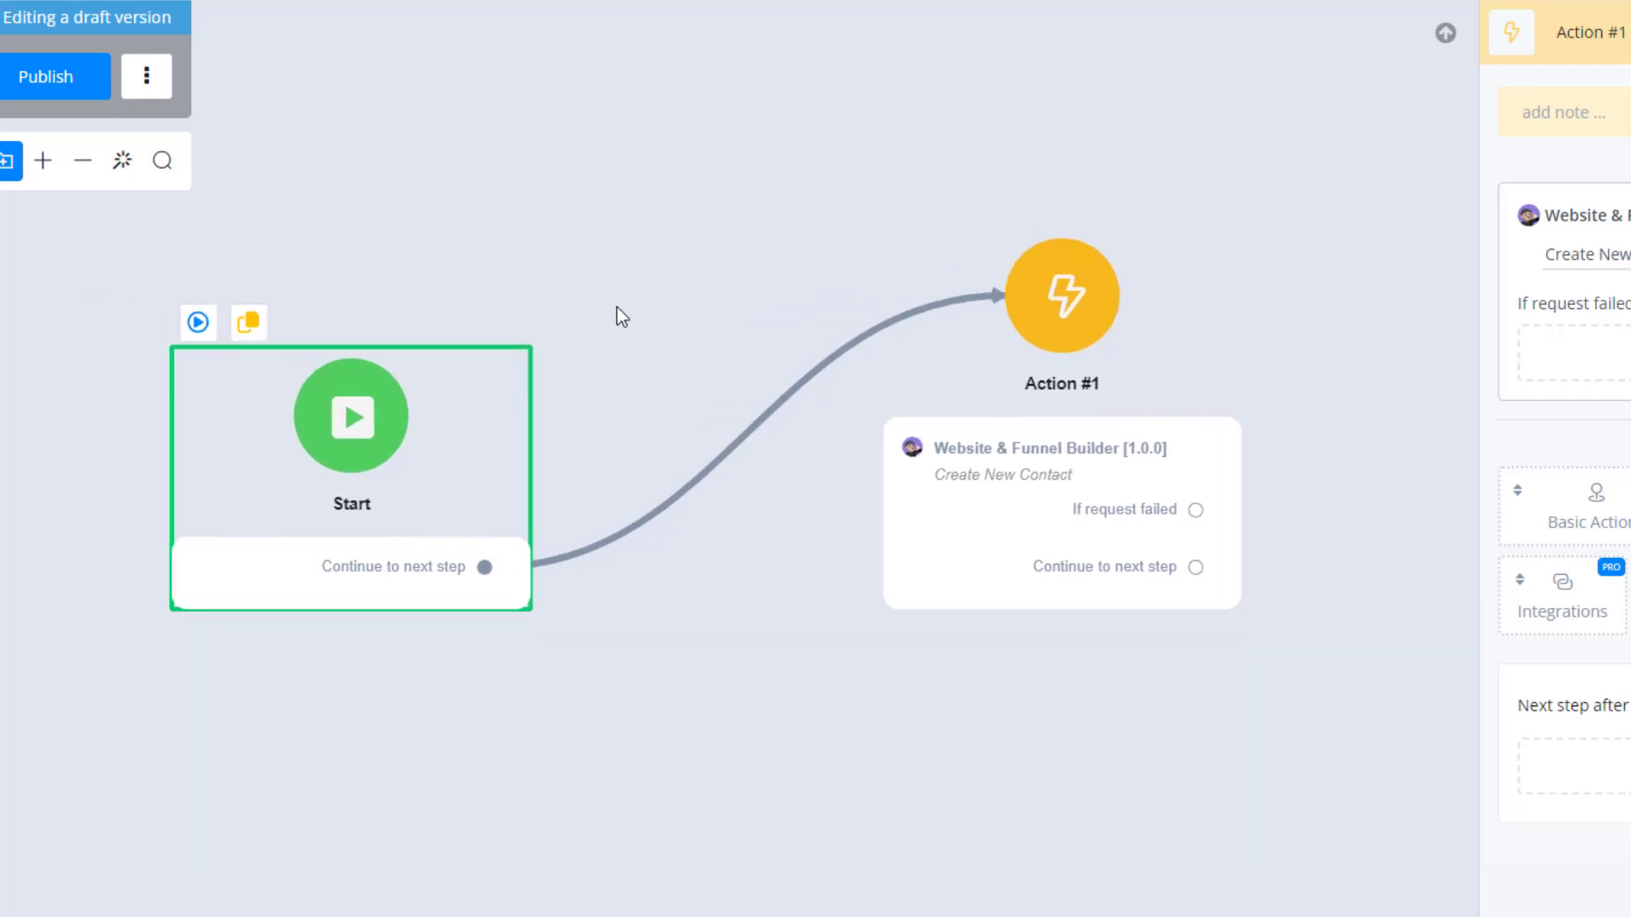
click(673, 167)
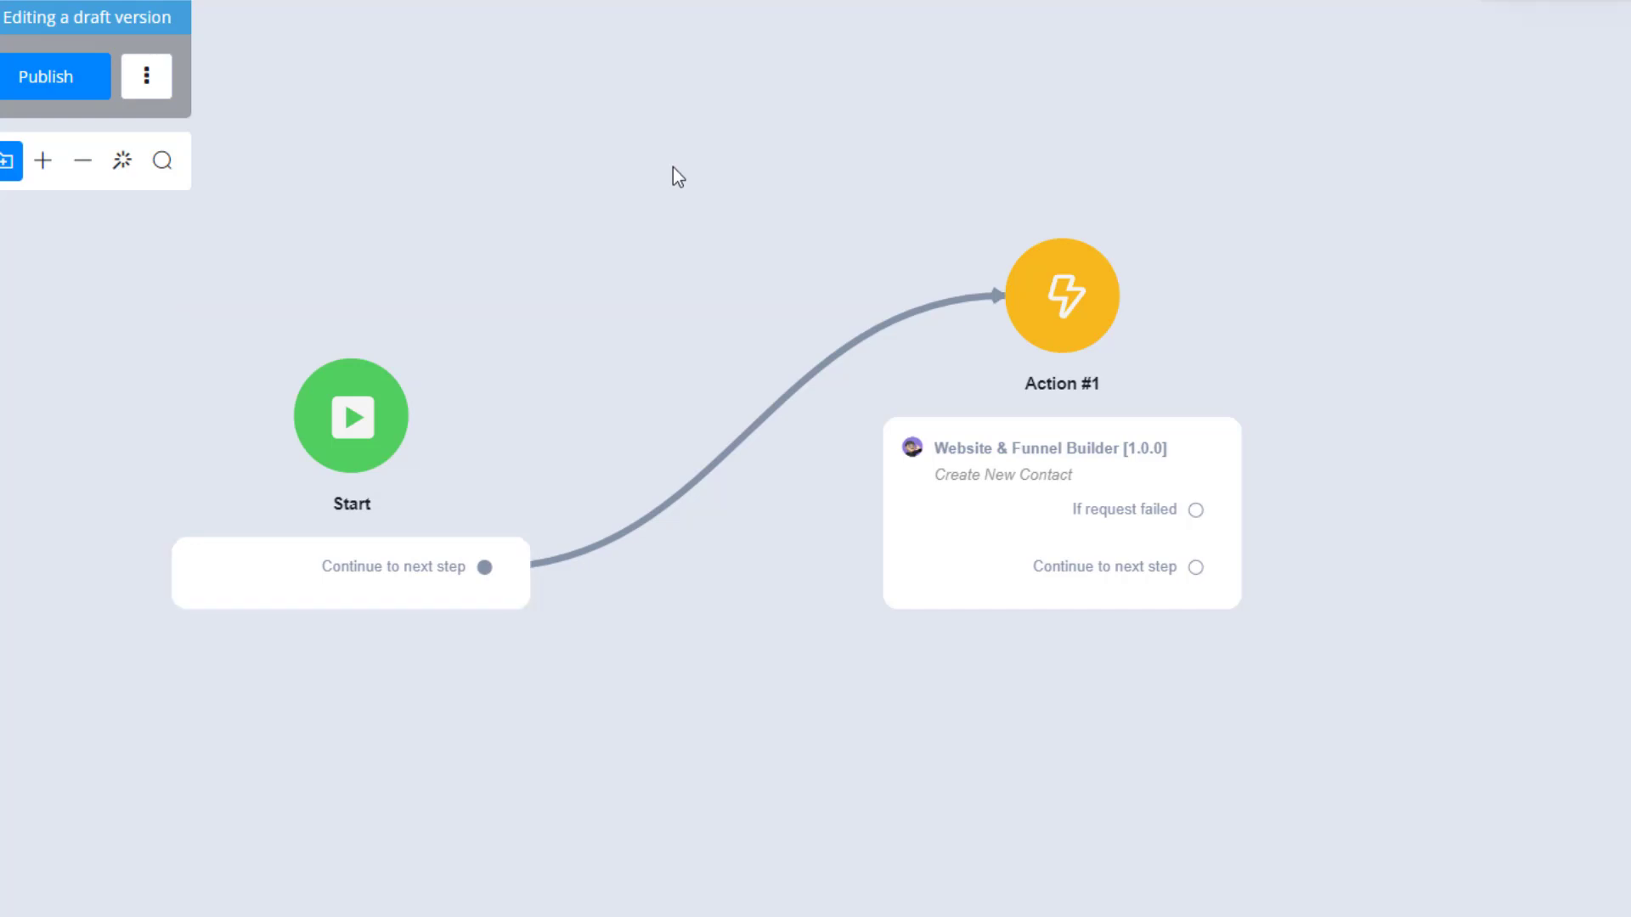
right_click(672, 167)
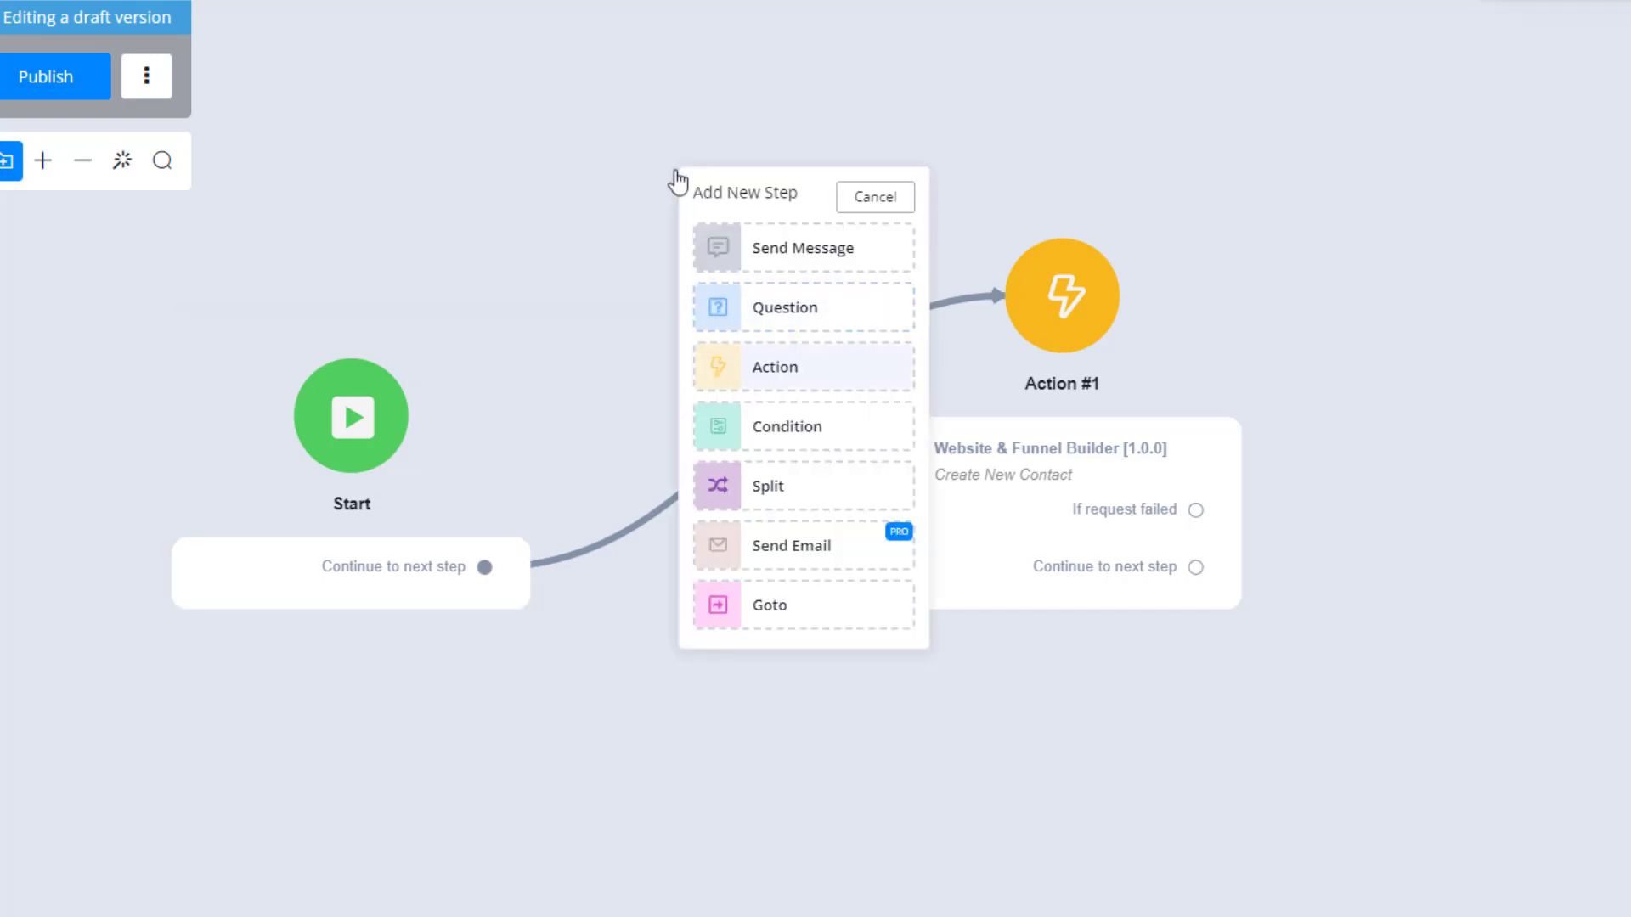
click(782, 322)
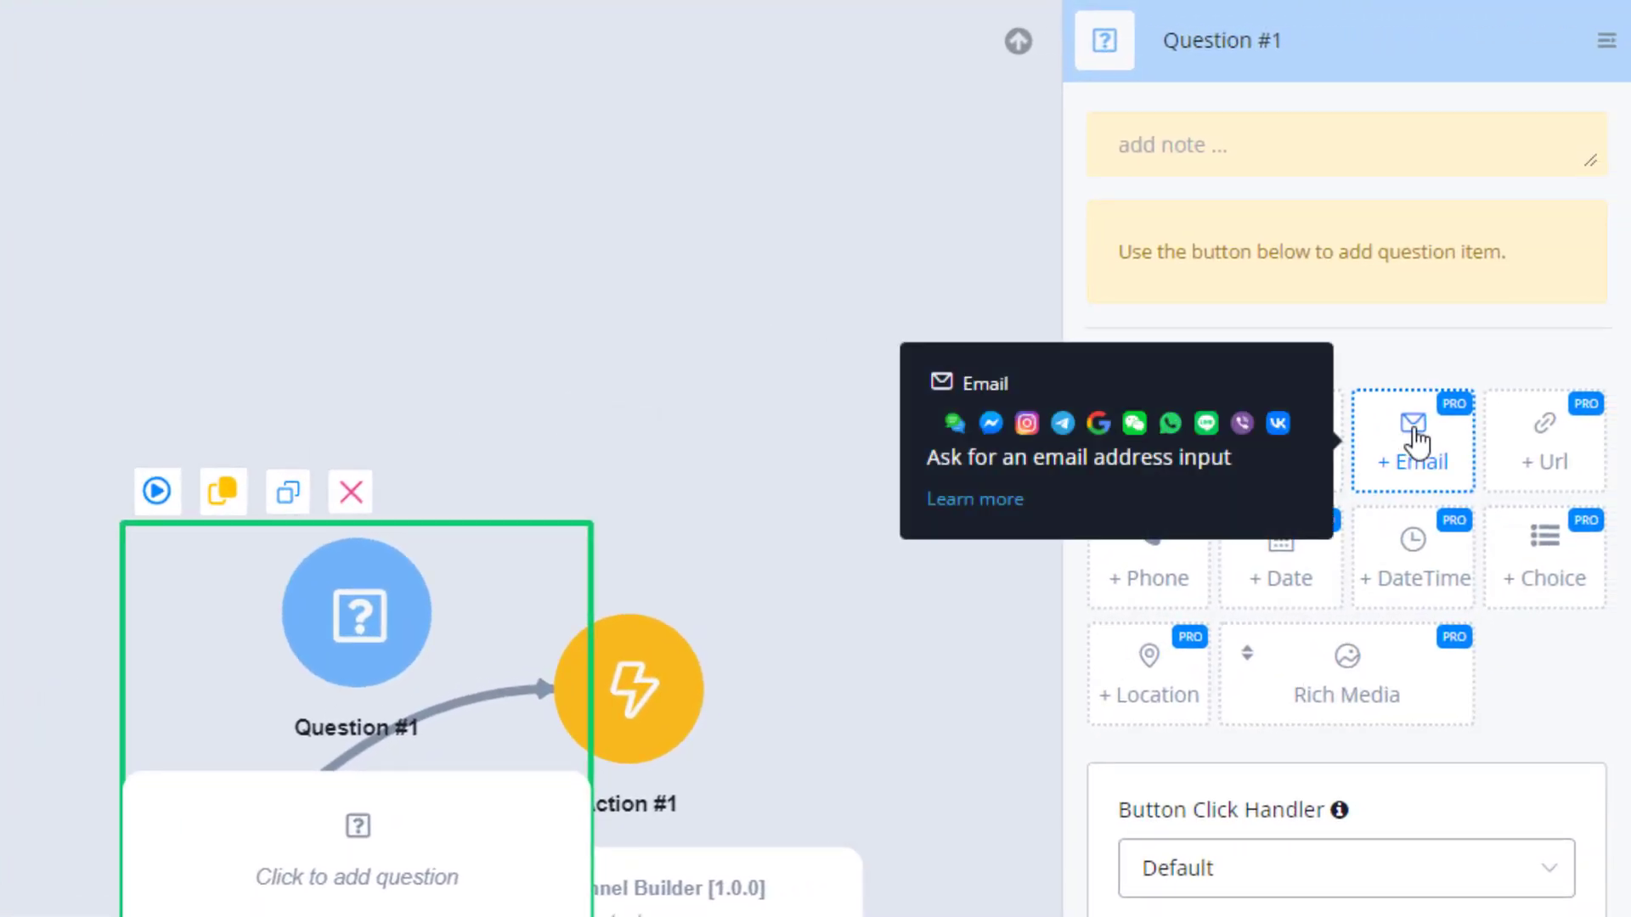
Add an Email item to the Question step with the question text "Whats your email address".
click(1417, 442)
click(1210, 240)
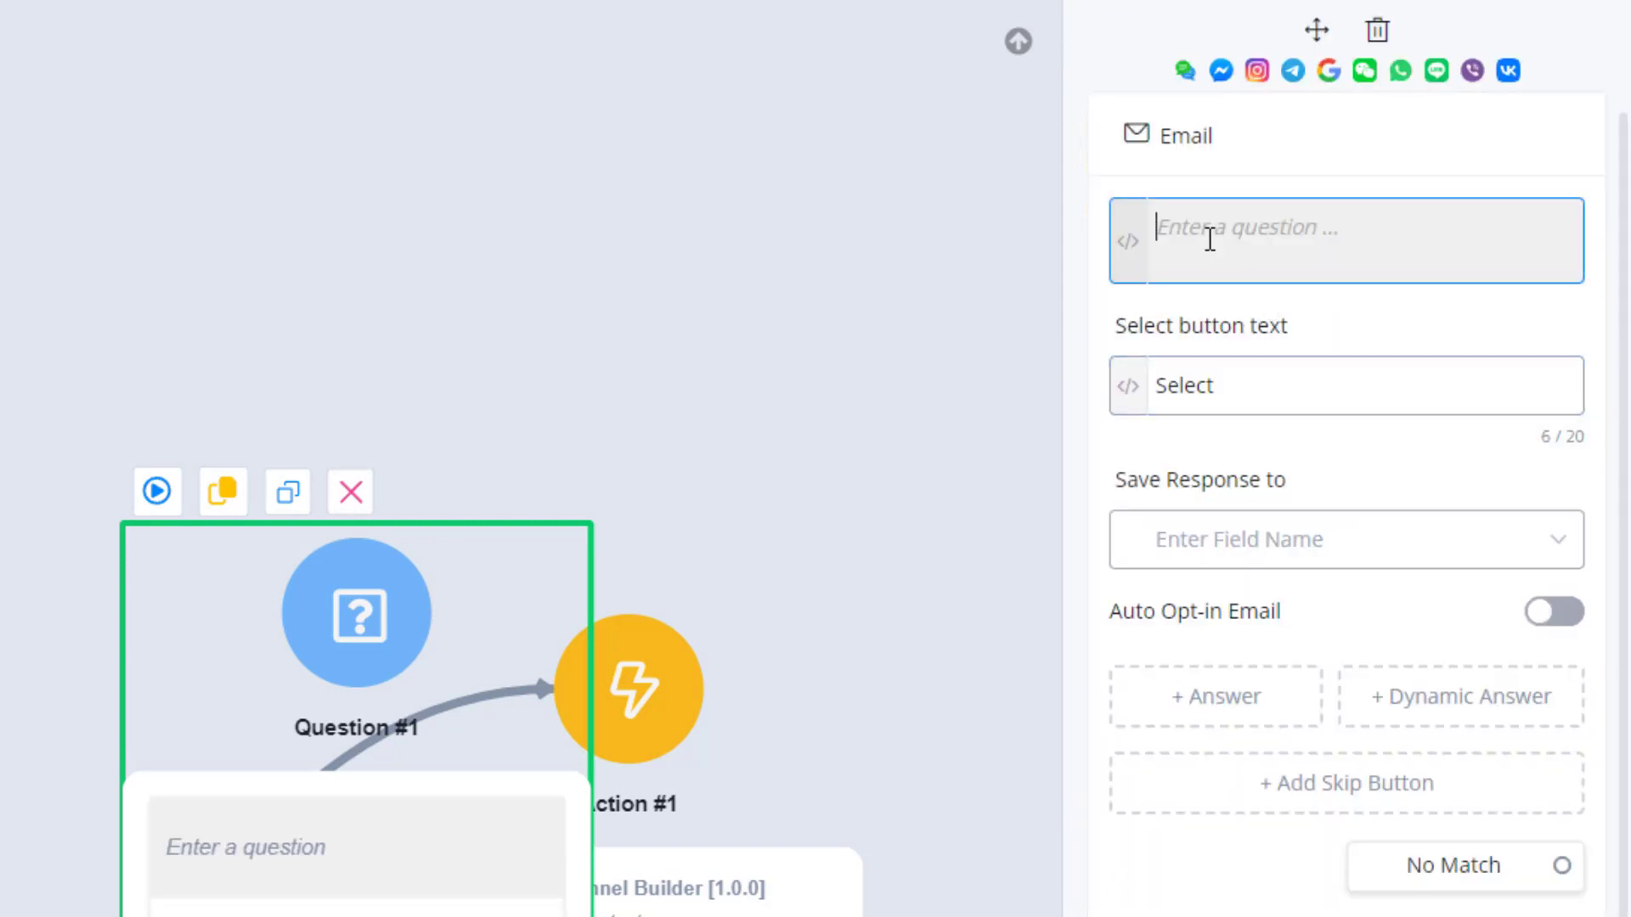
text(Whats yo)
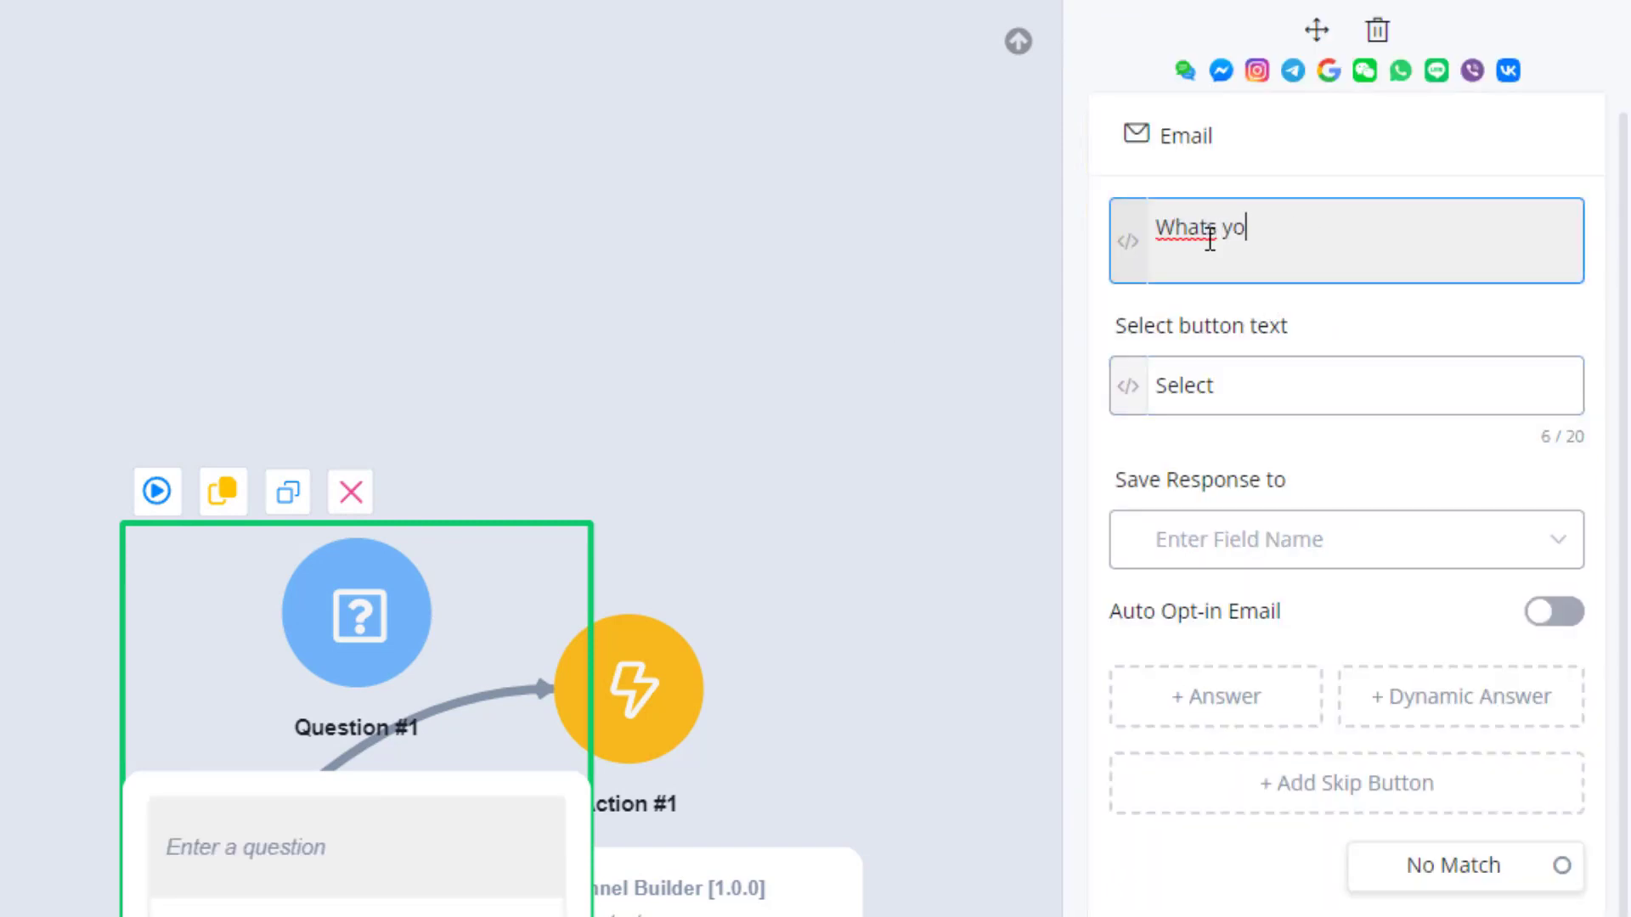
text(ur email addrews)
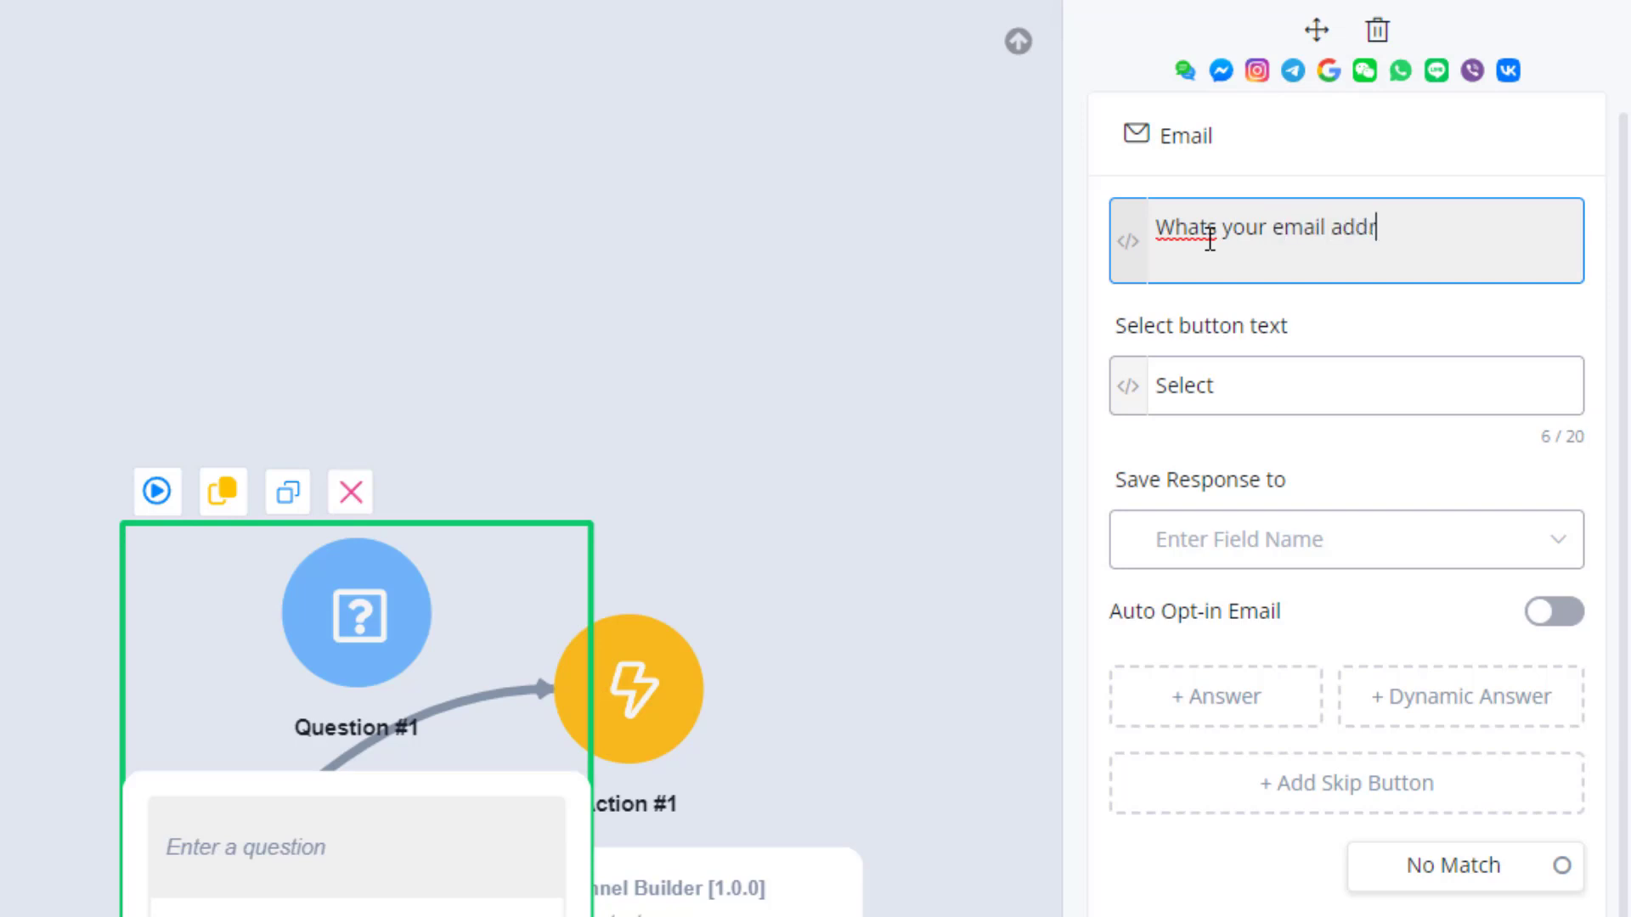
key(BackSpace)
key(BackSpace)
text(ss)
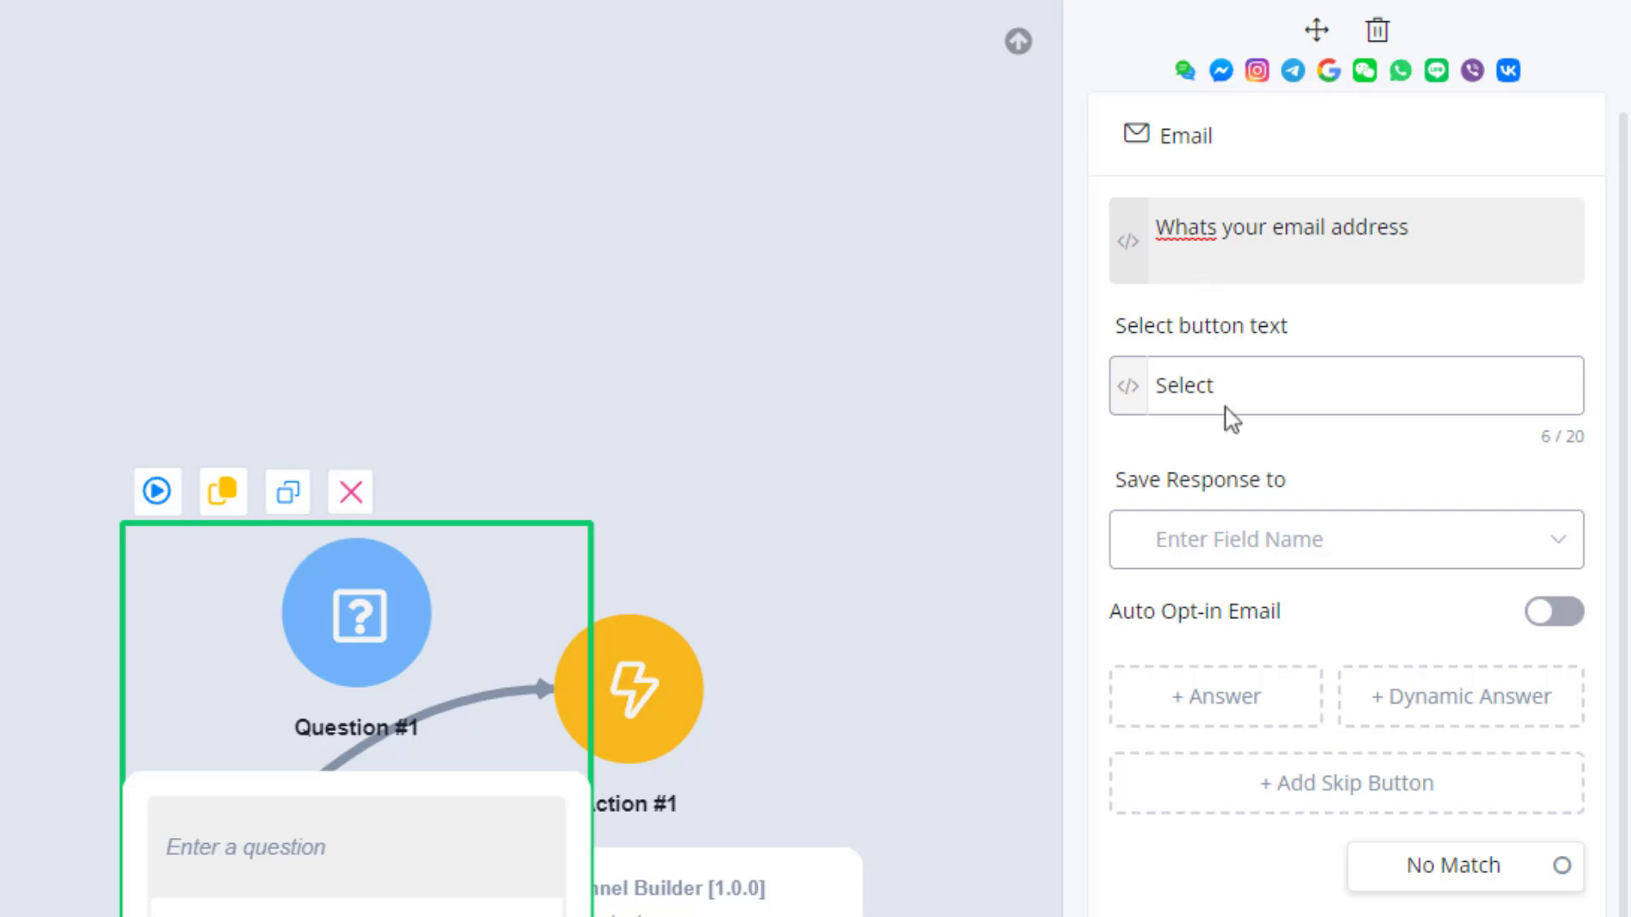
Save the email question's response to the Email system field and turn on Auto Opt-in Email.
click(1198, 548)
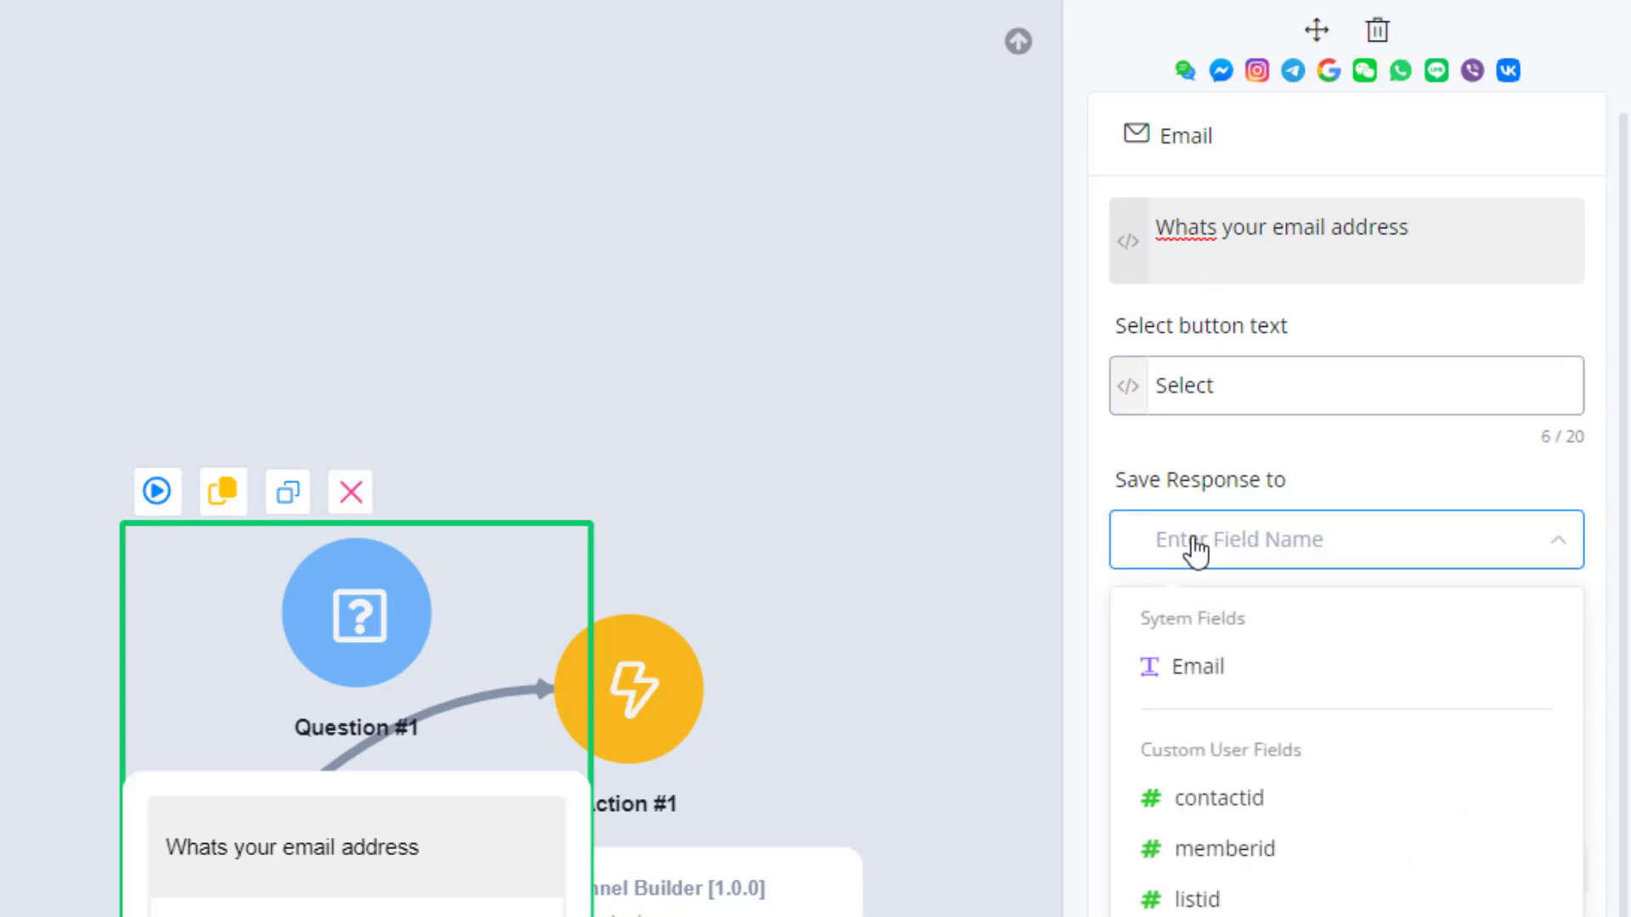
click(1193, 680)
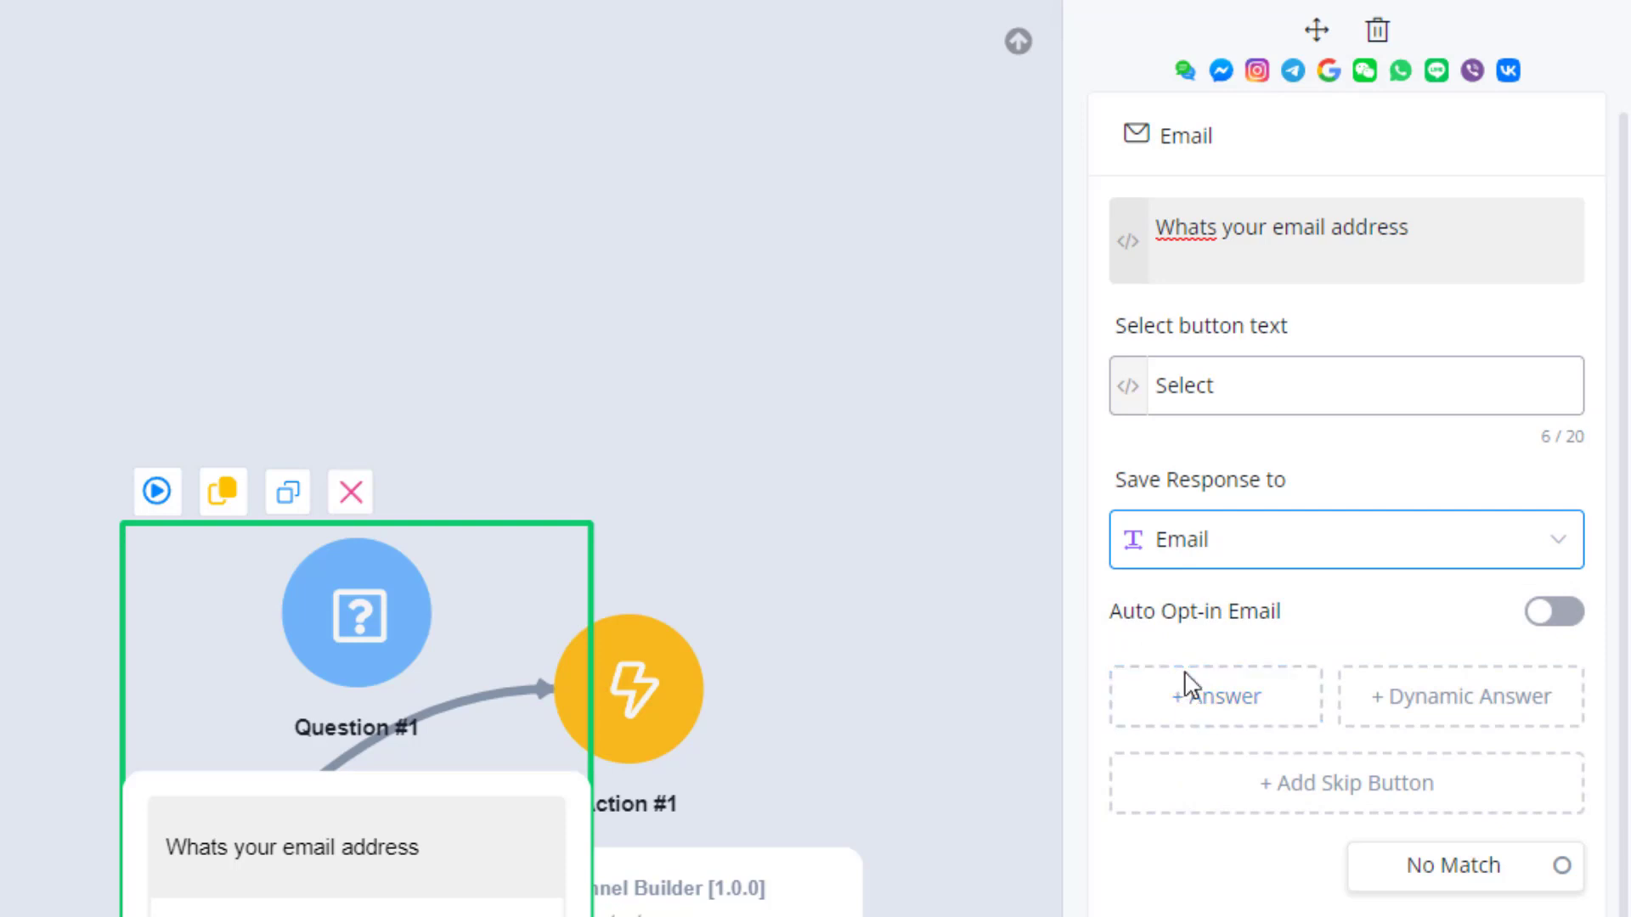
click(1548, 627)
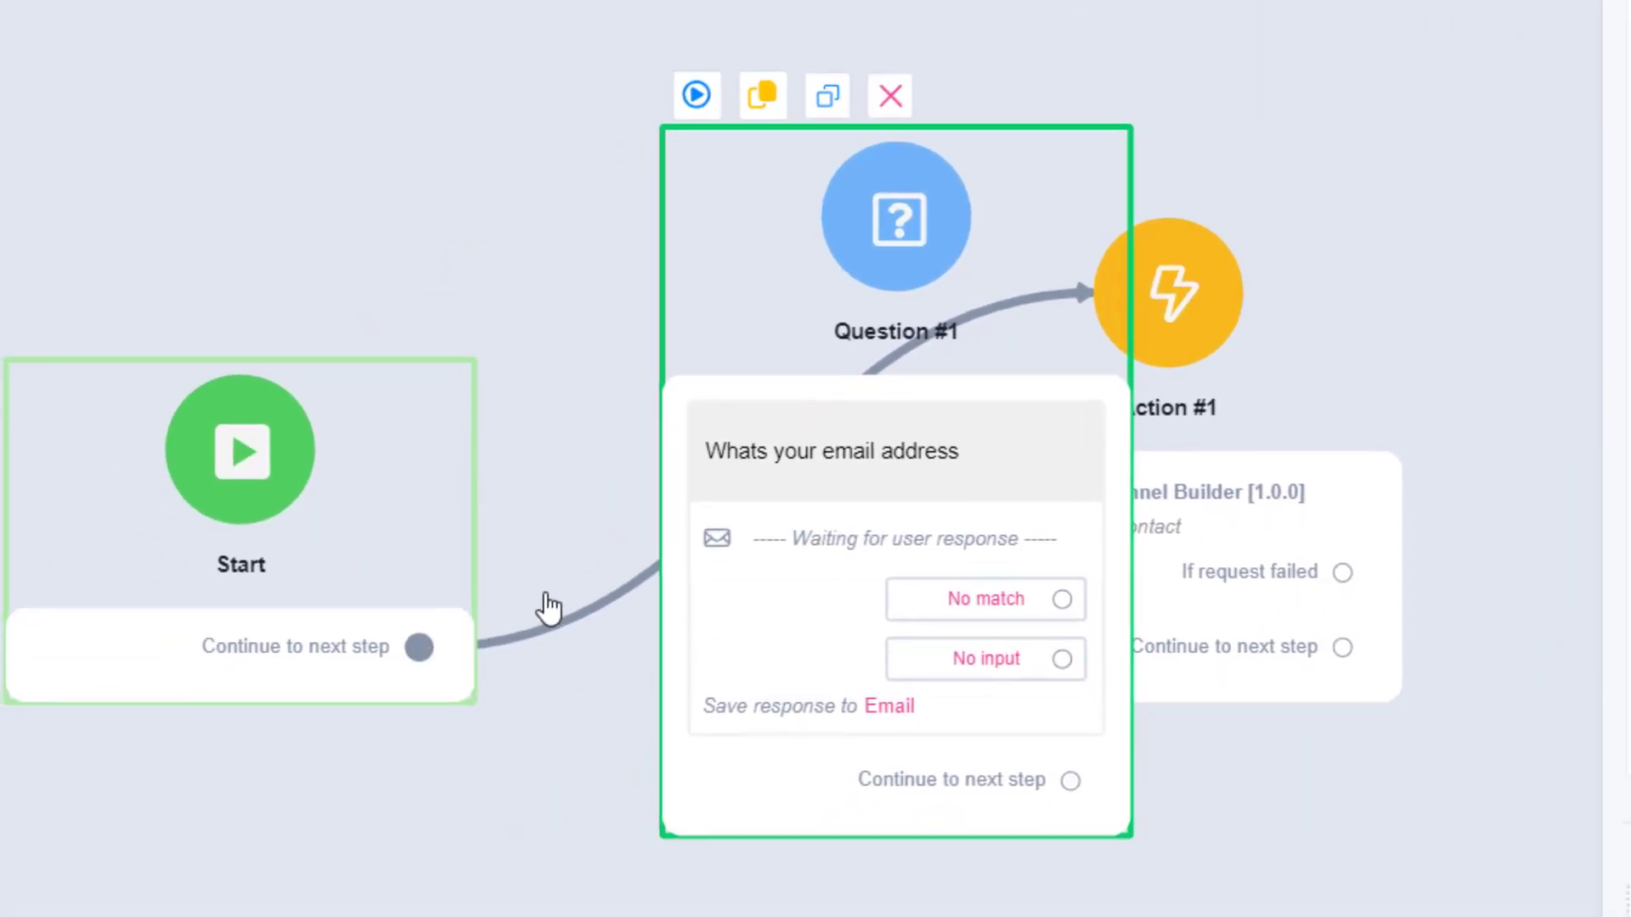
Connect the Start step's Continue to next step output to Question #1 instead of Action #1.
drag(419, 648, 859, 272)
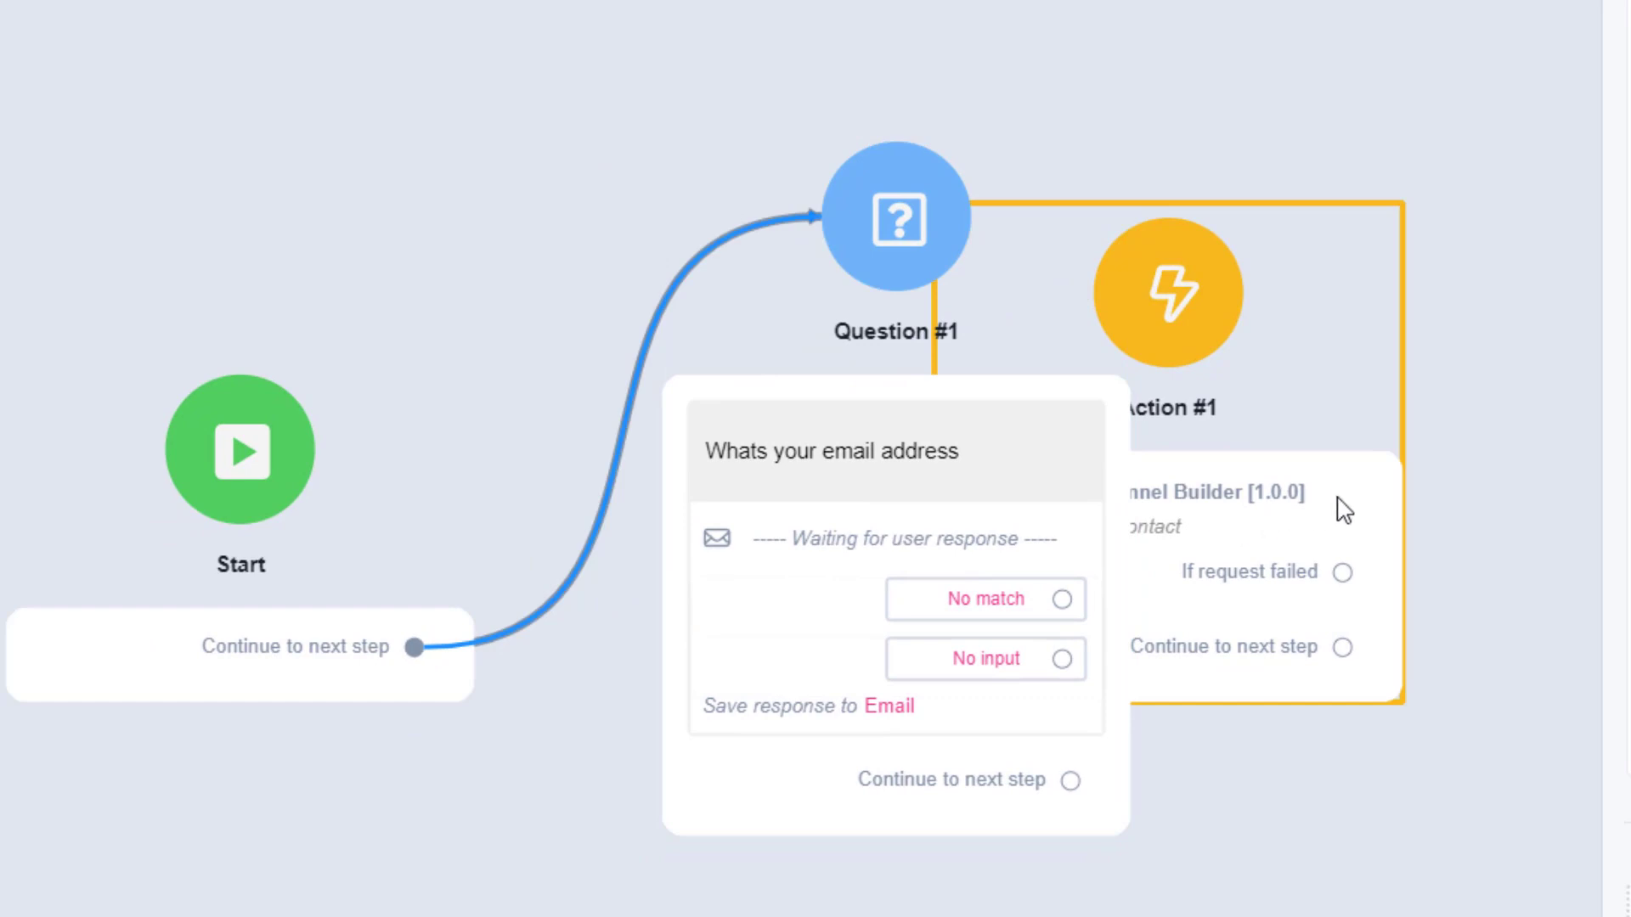
Move Action #1 clear of Question #1 and connect the question's Continue to next step output to Action #1.
drag(1344, 510, 1487, 671)
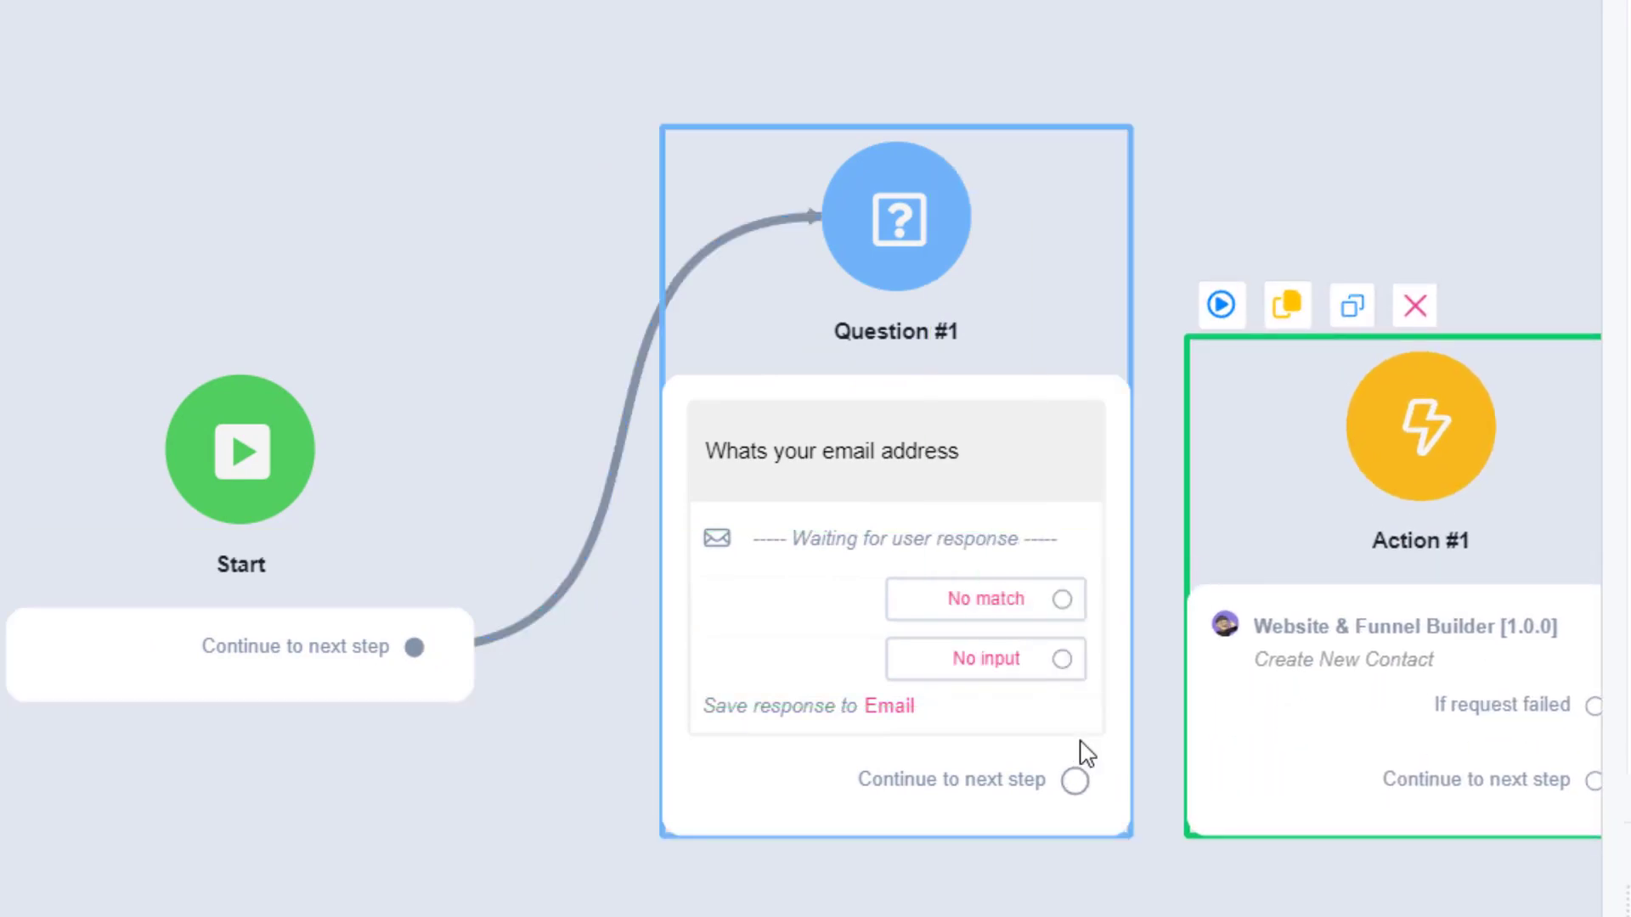
drag(1074, 780, 1381, 481)
drag(1425, 908, 1160, 641)
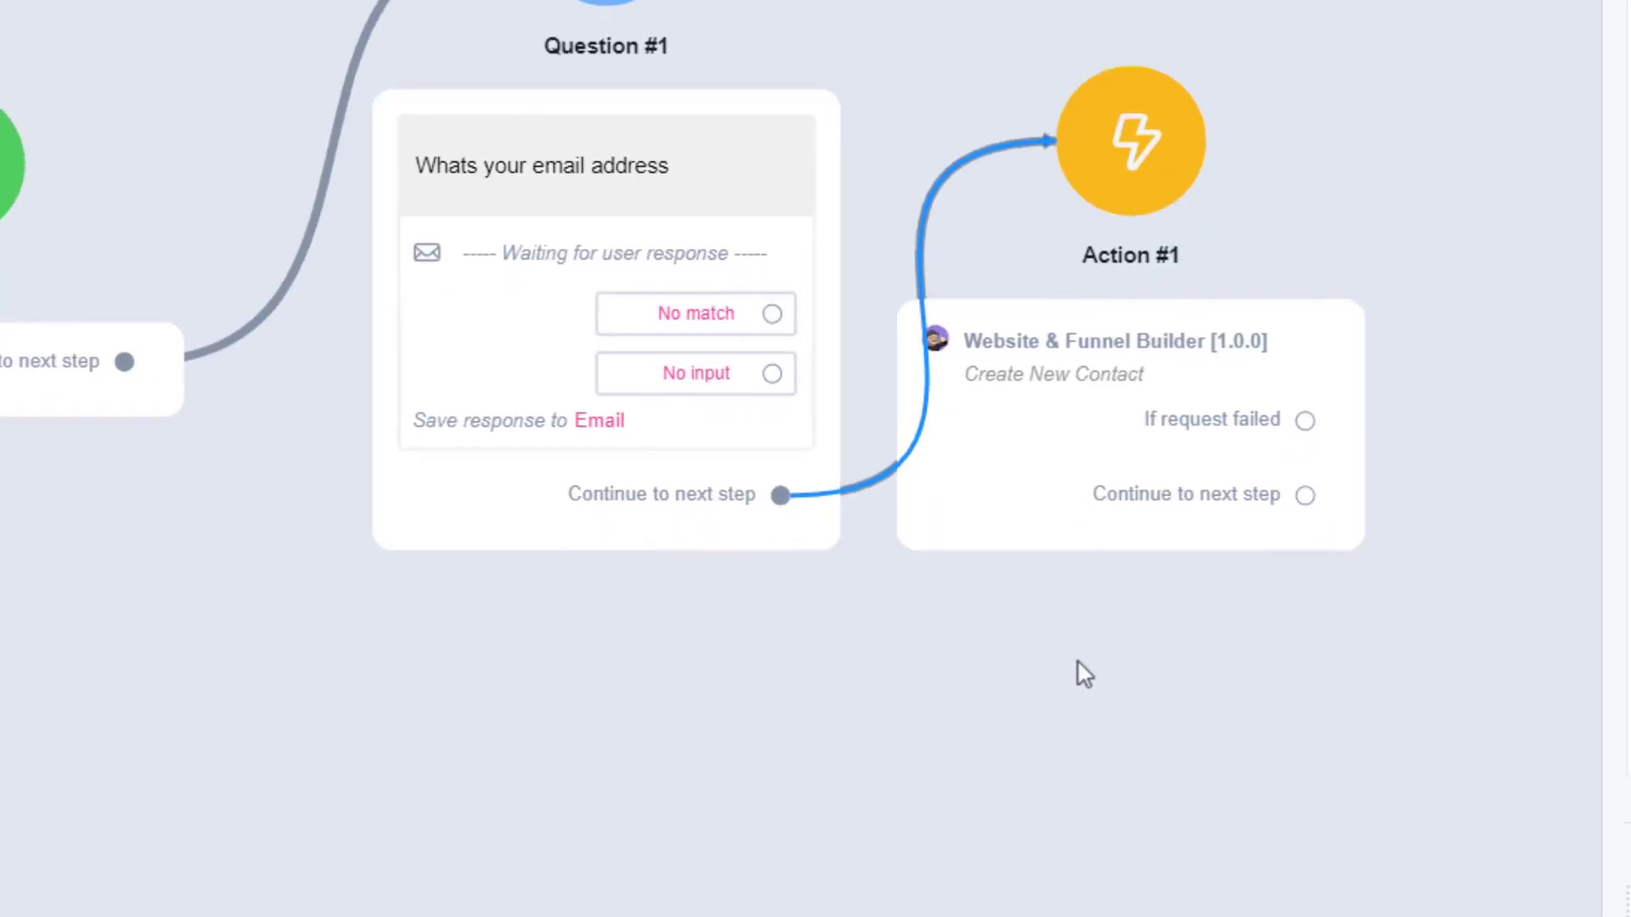
click(728, 653)
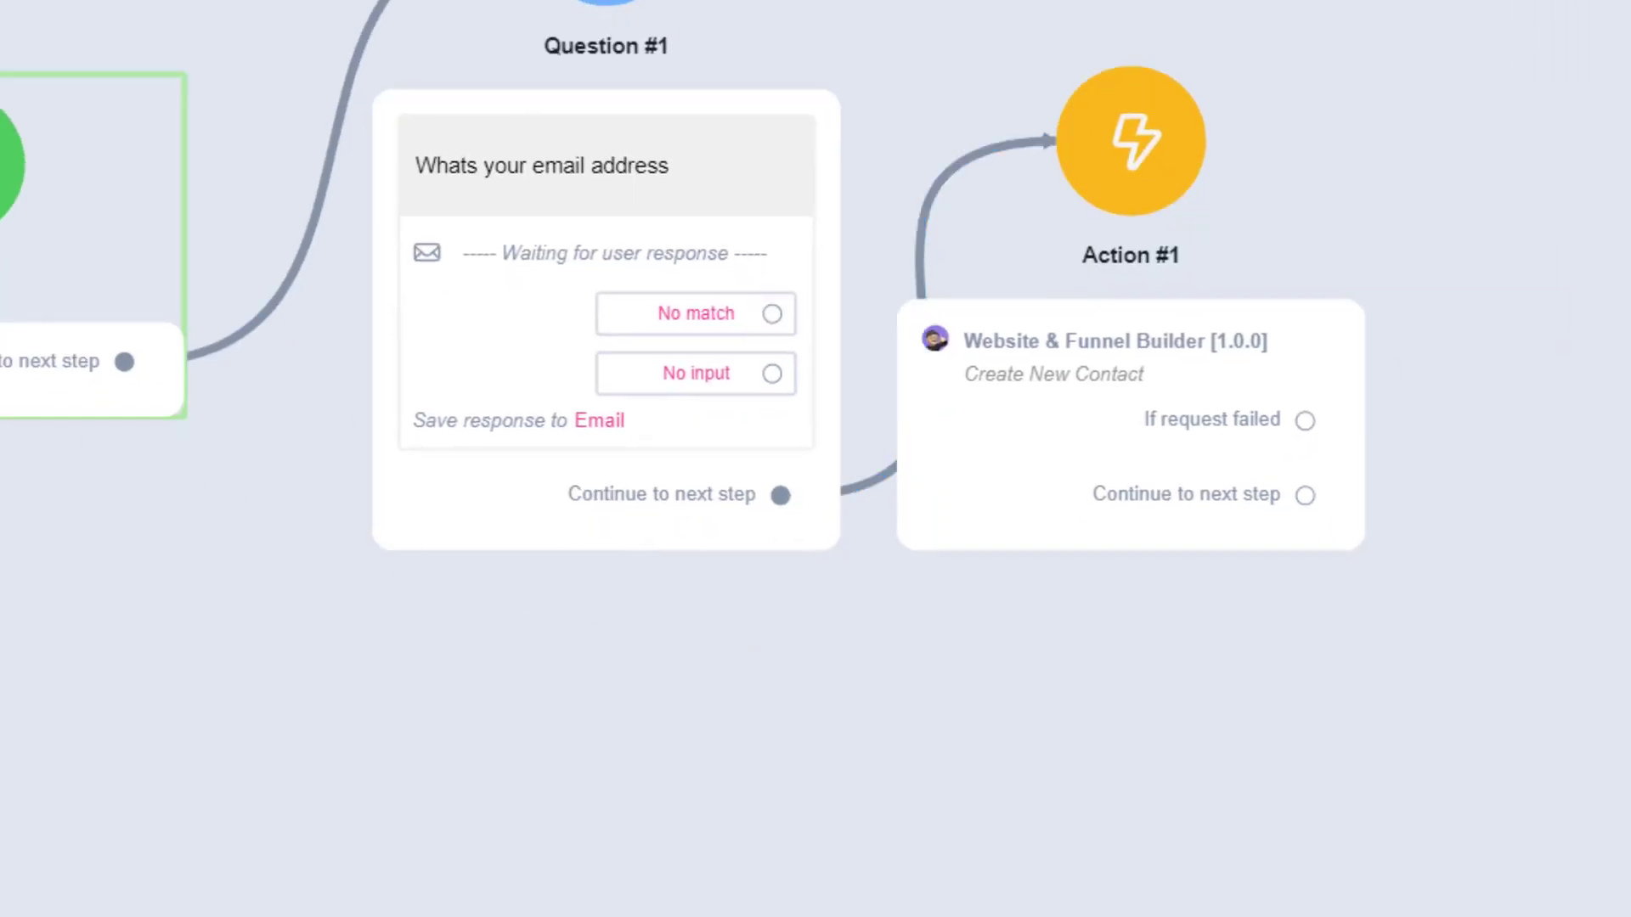
drag(43, 499, 306, 728)
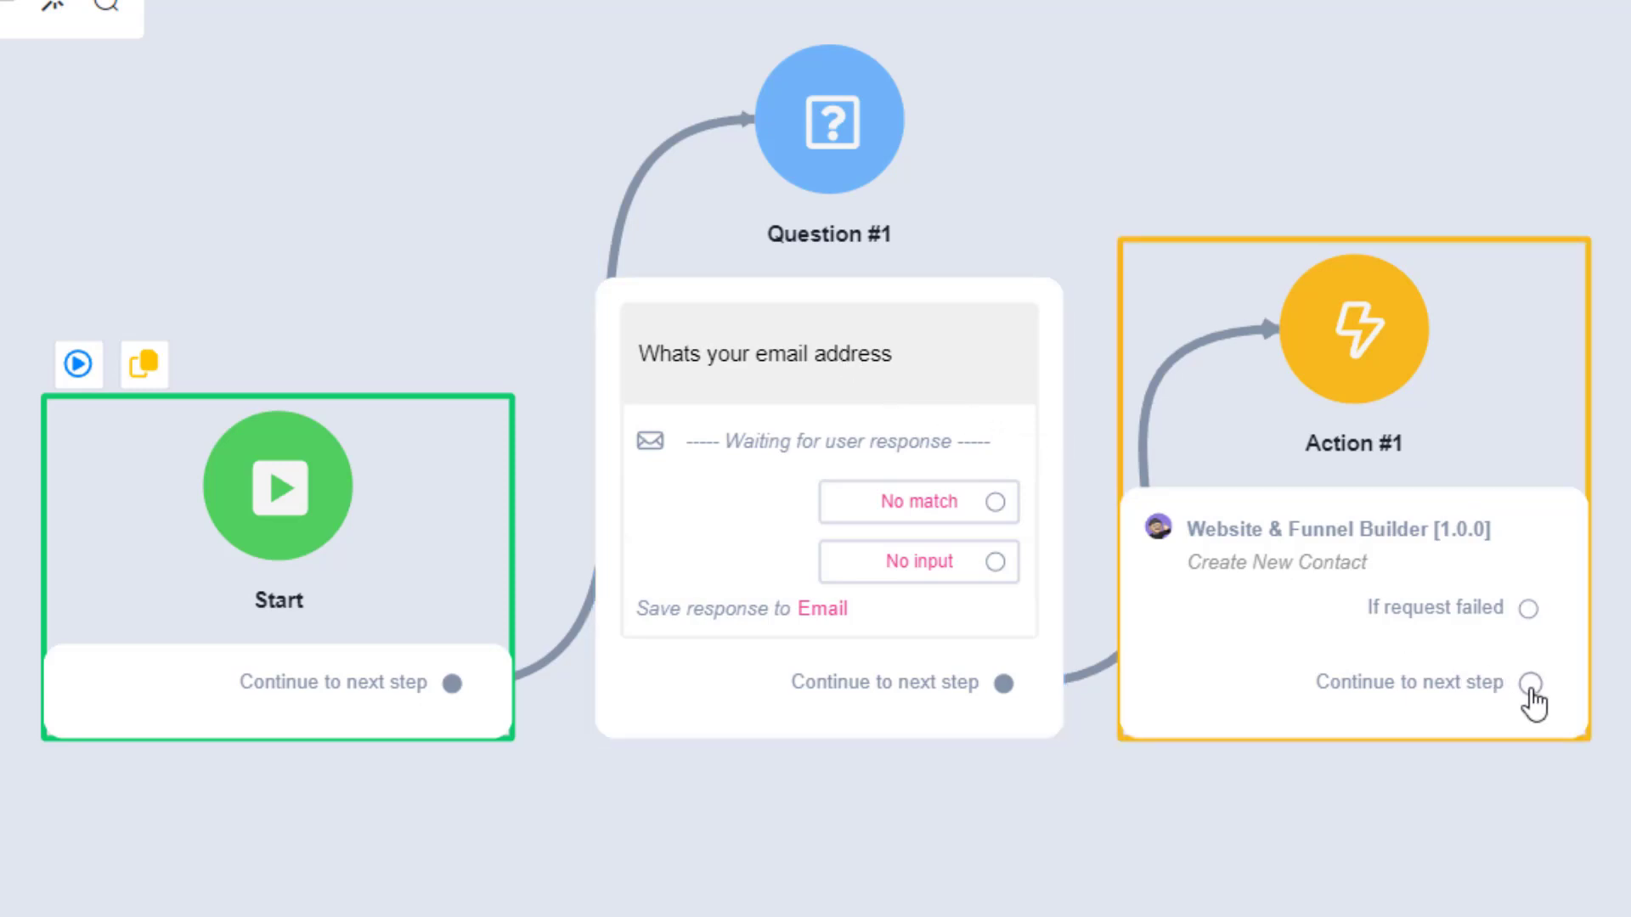
Add a Send Message step from Action #1's Continue to next step output, with a text item reading "Success".
drag(1528, 685, 1628, 500)
drag(1332, 575, 1436, 388)
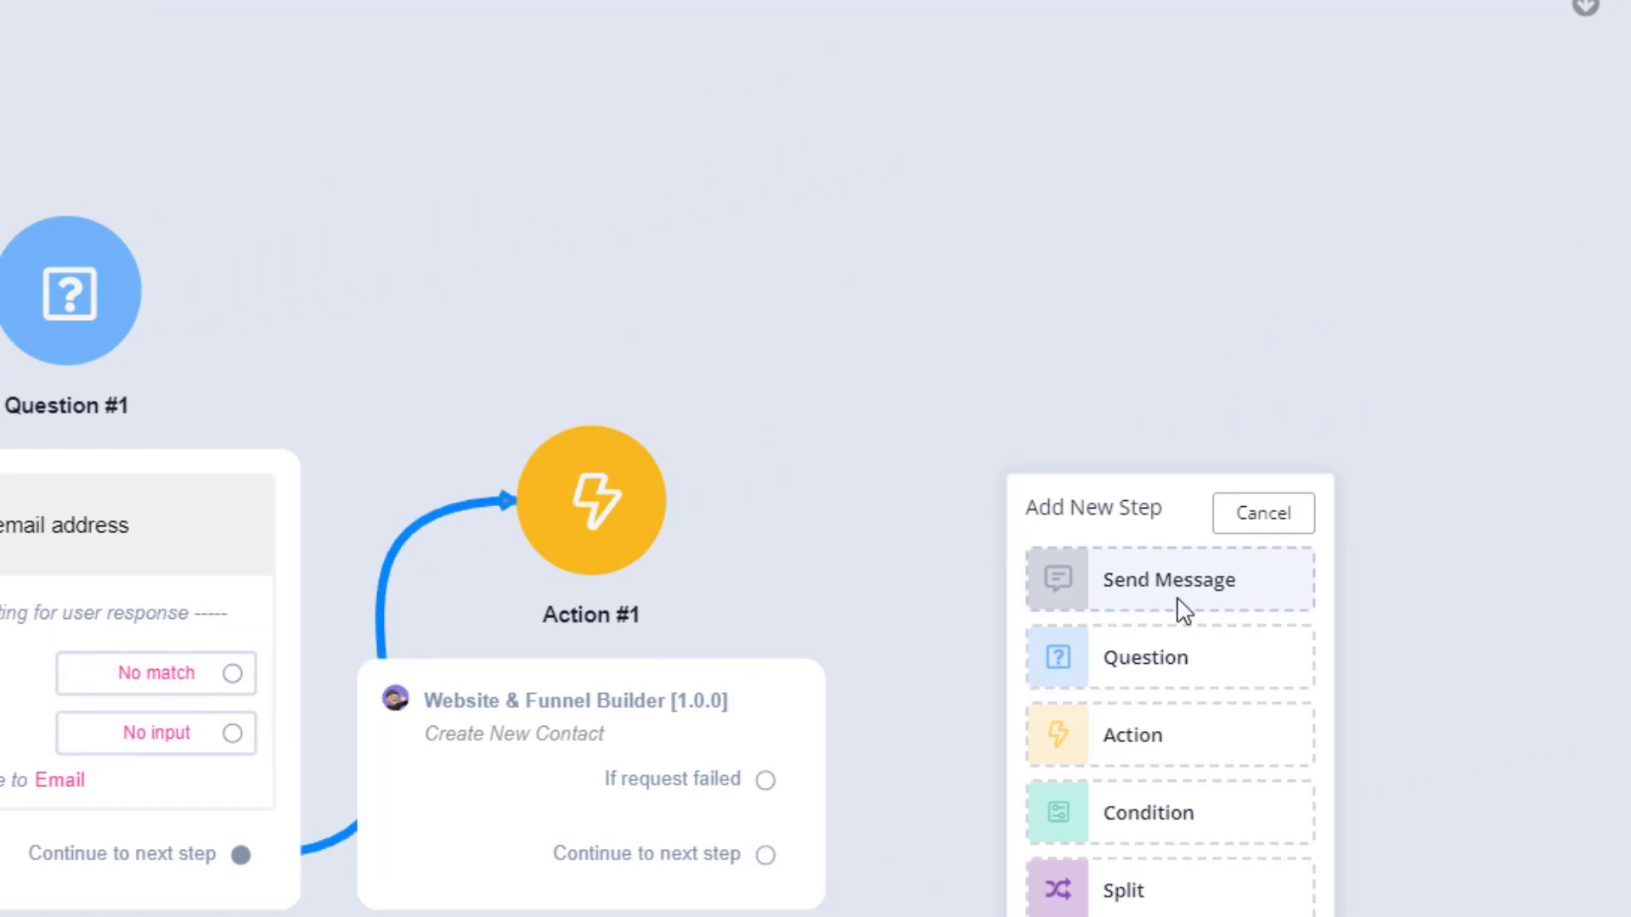
click(1183, 611)
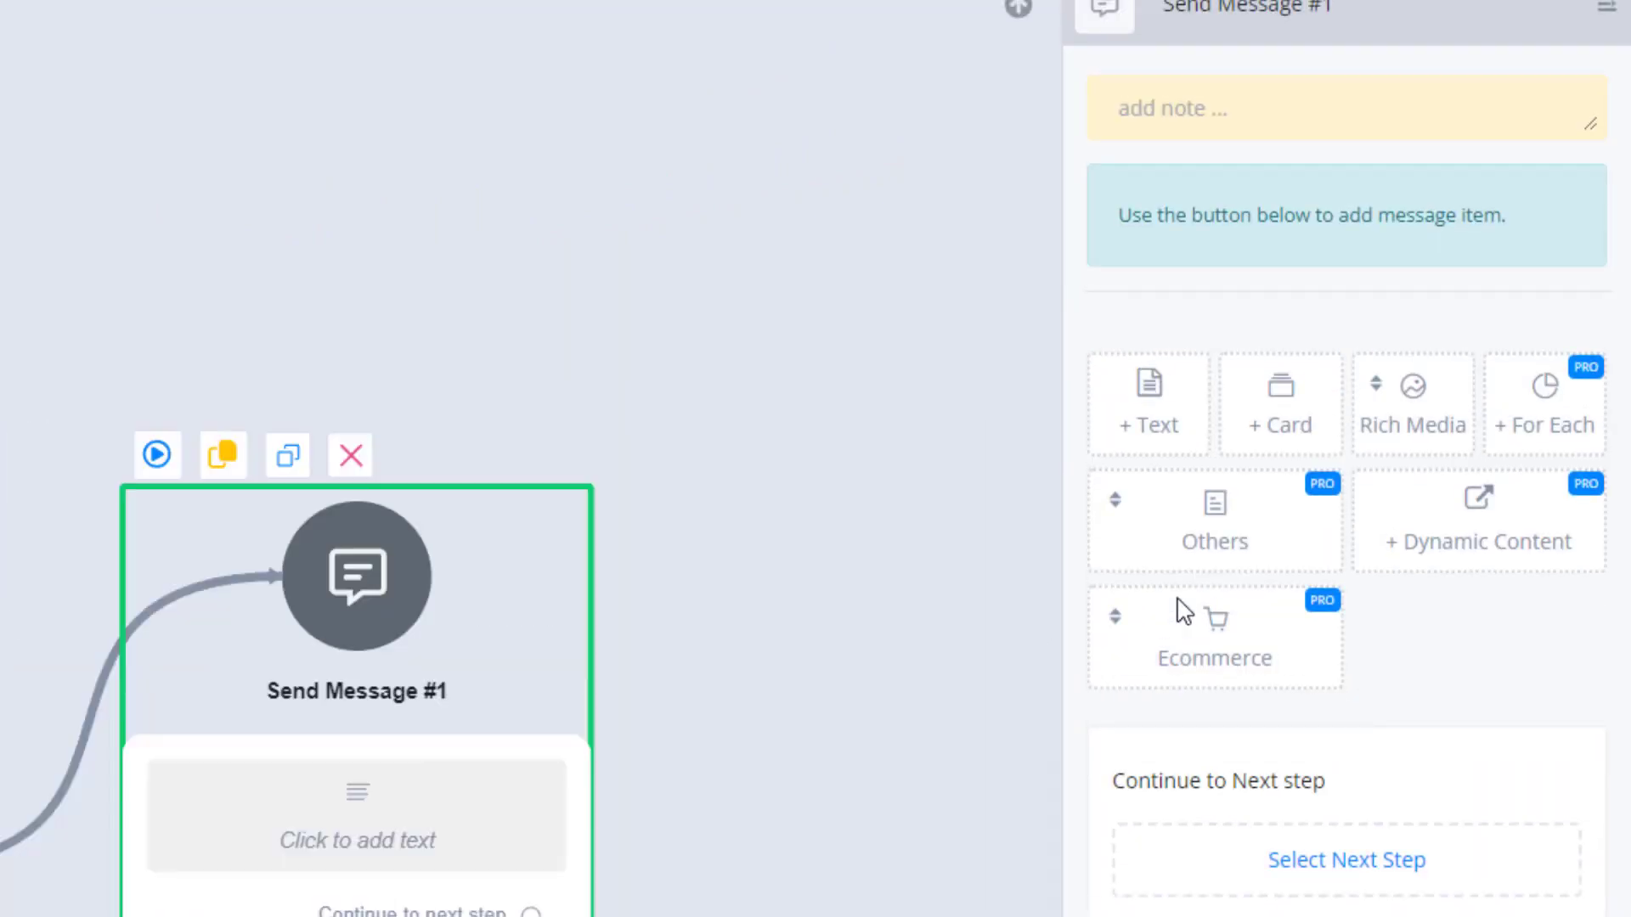
click(1143, 420)
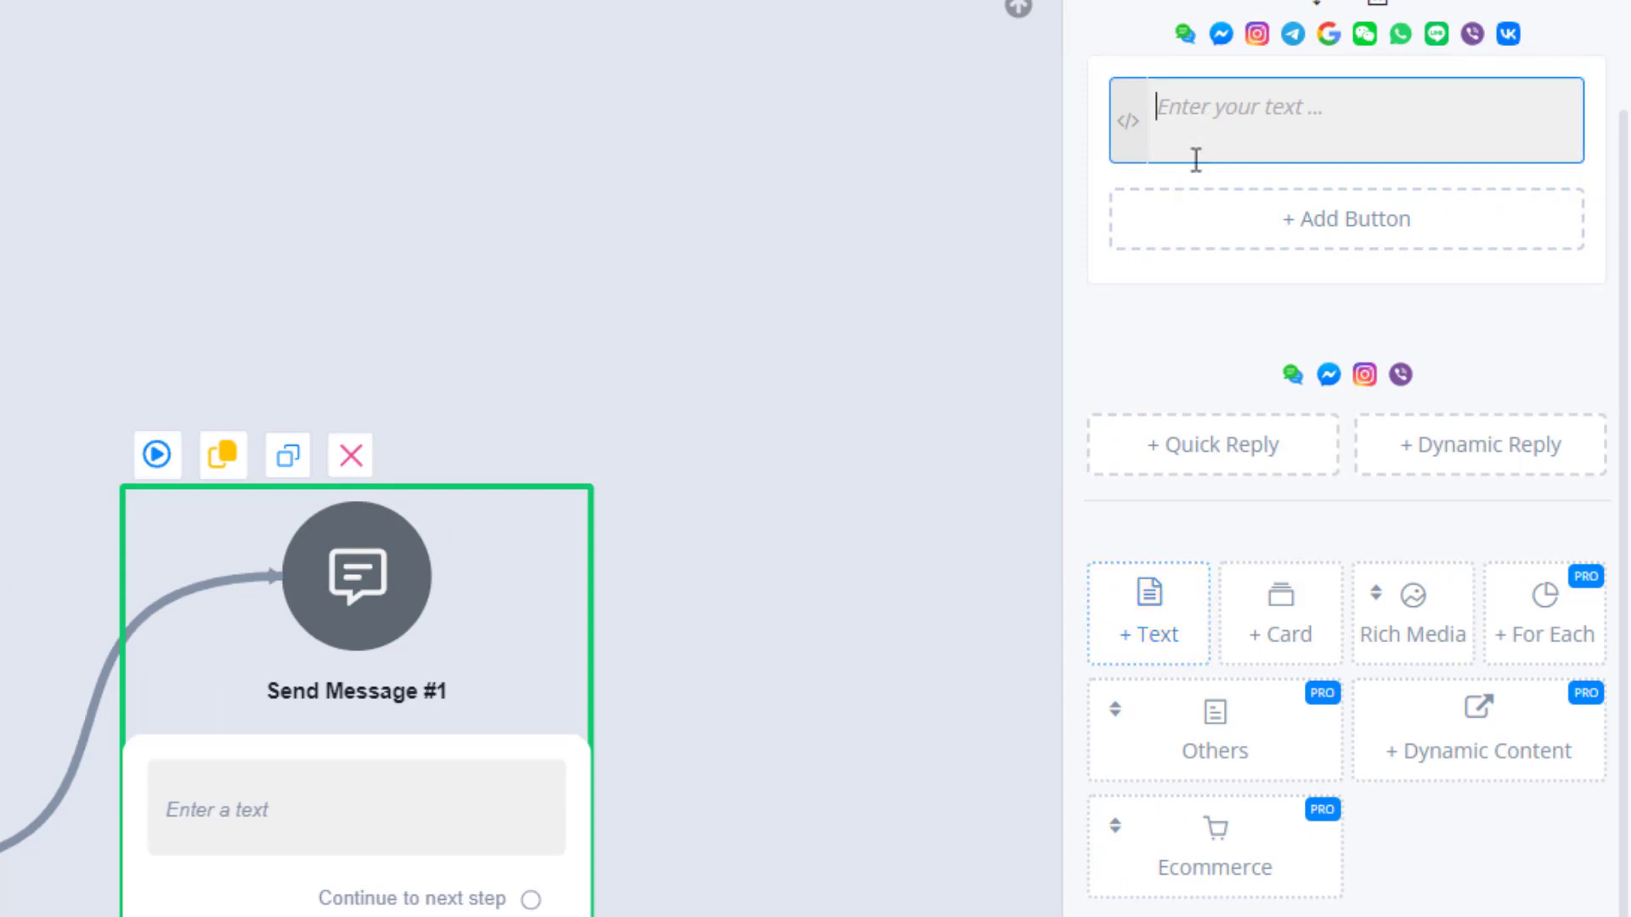
text(Success)
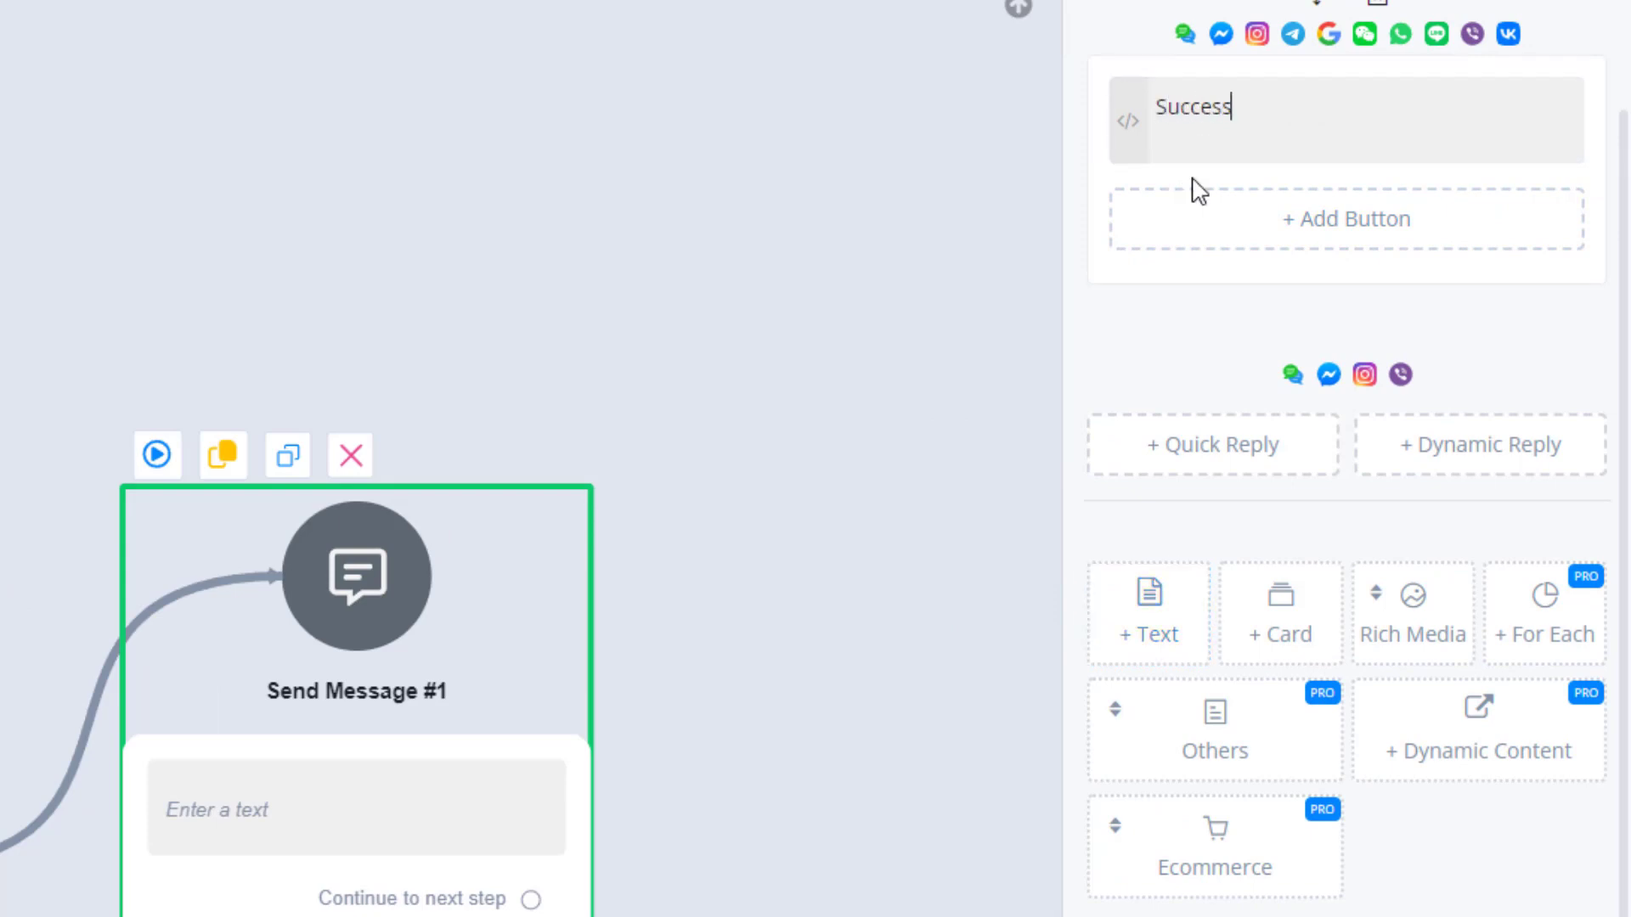
key(Return)
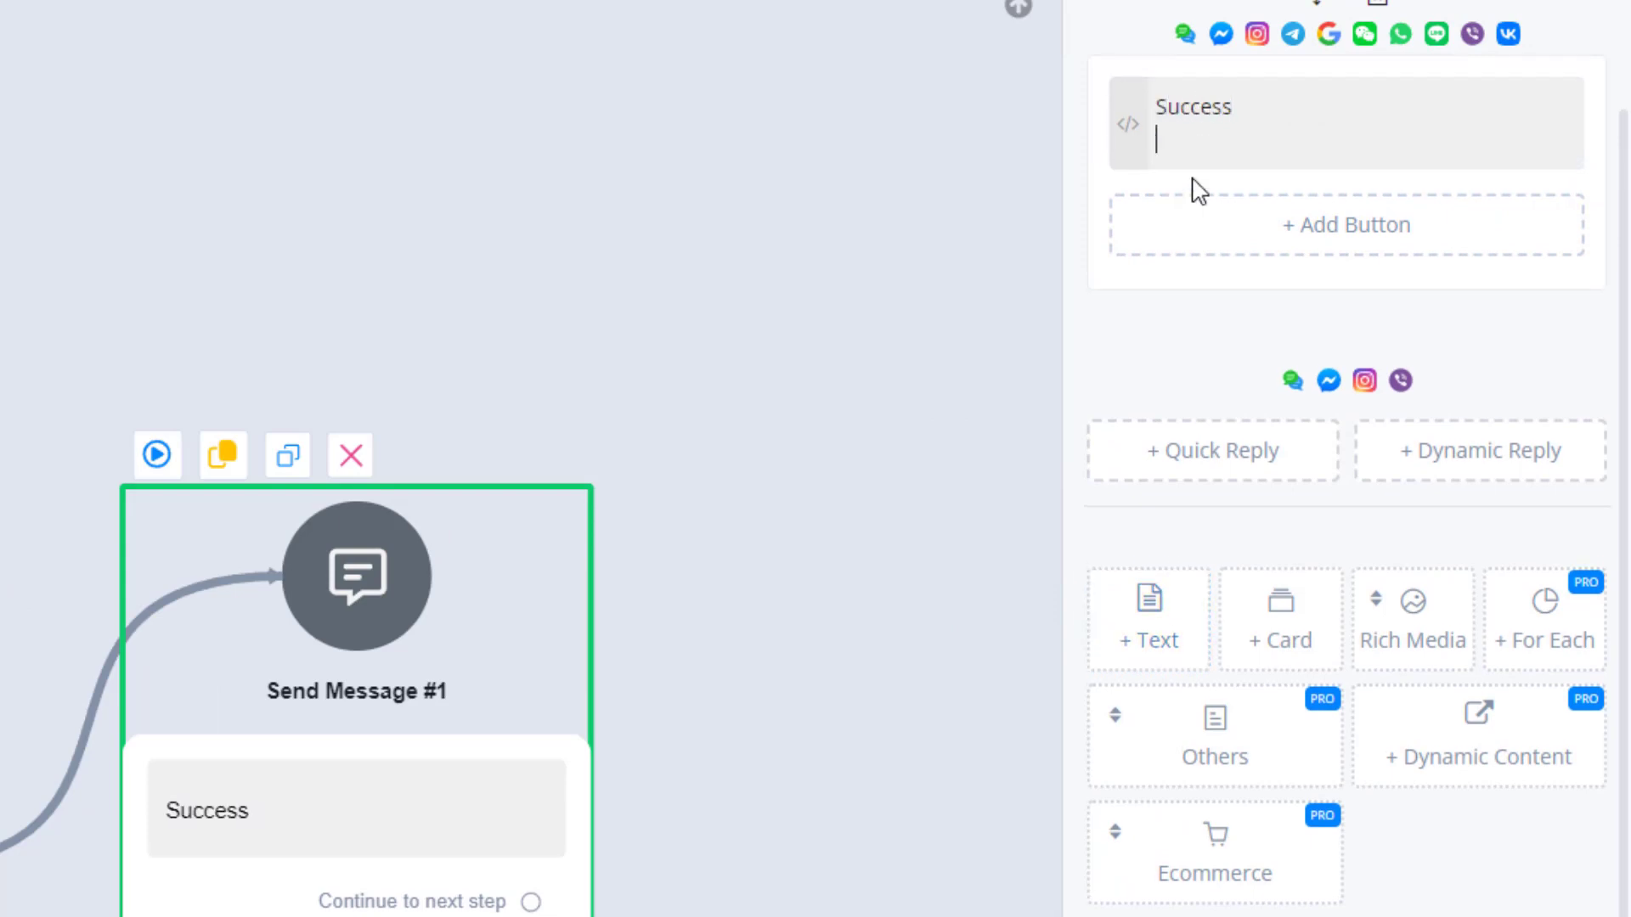
Insert the contactid custom user field on the line below "Success" in the message text.
click(1135, 134)
click(718, 39)
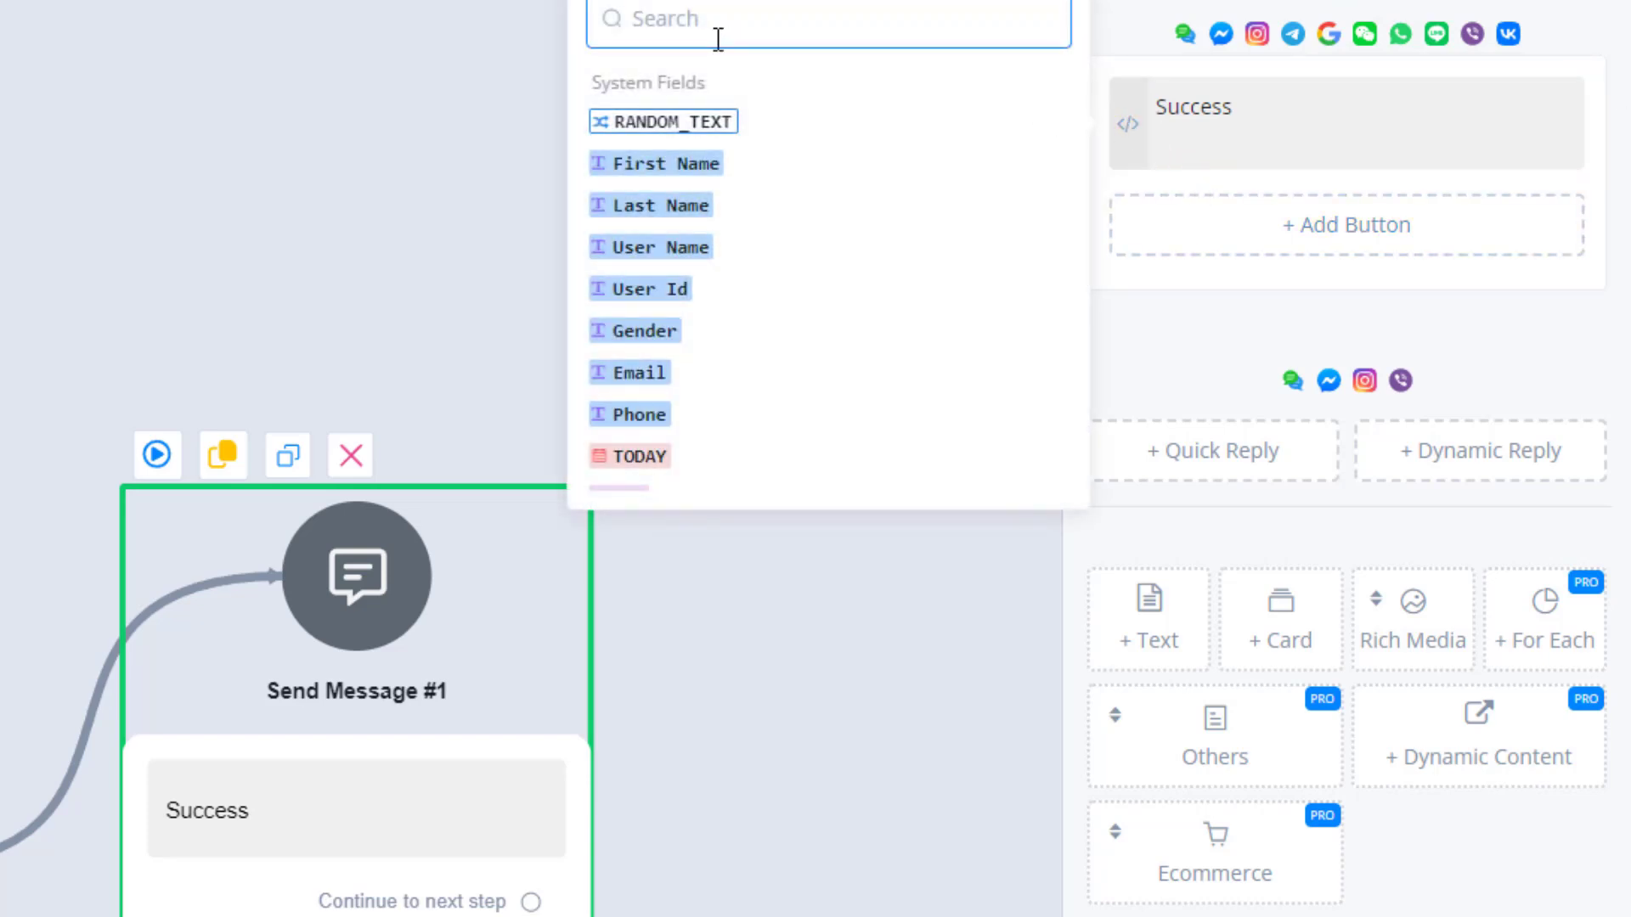
text(cont)
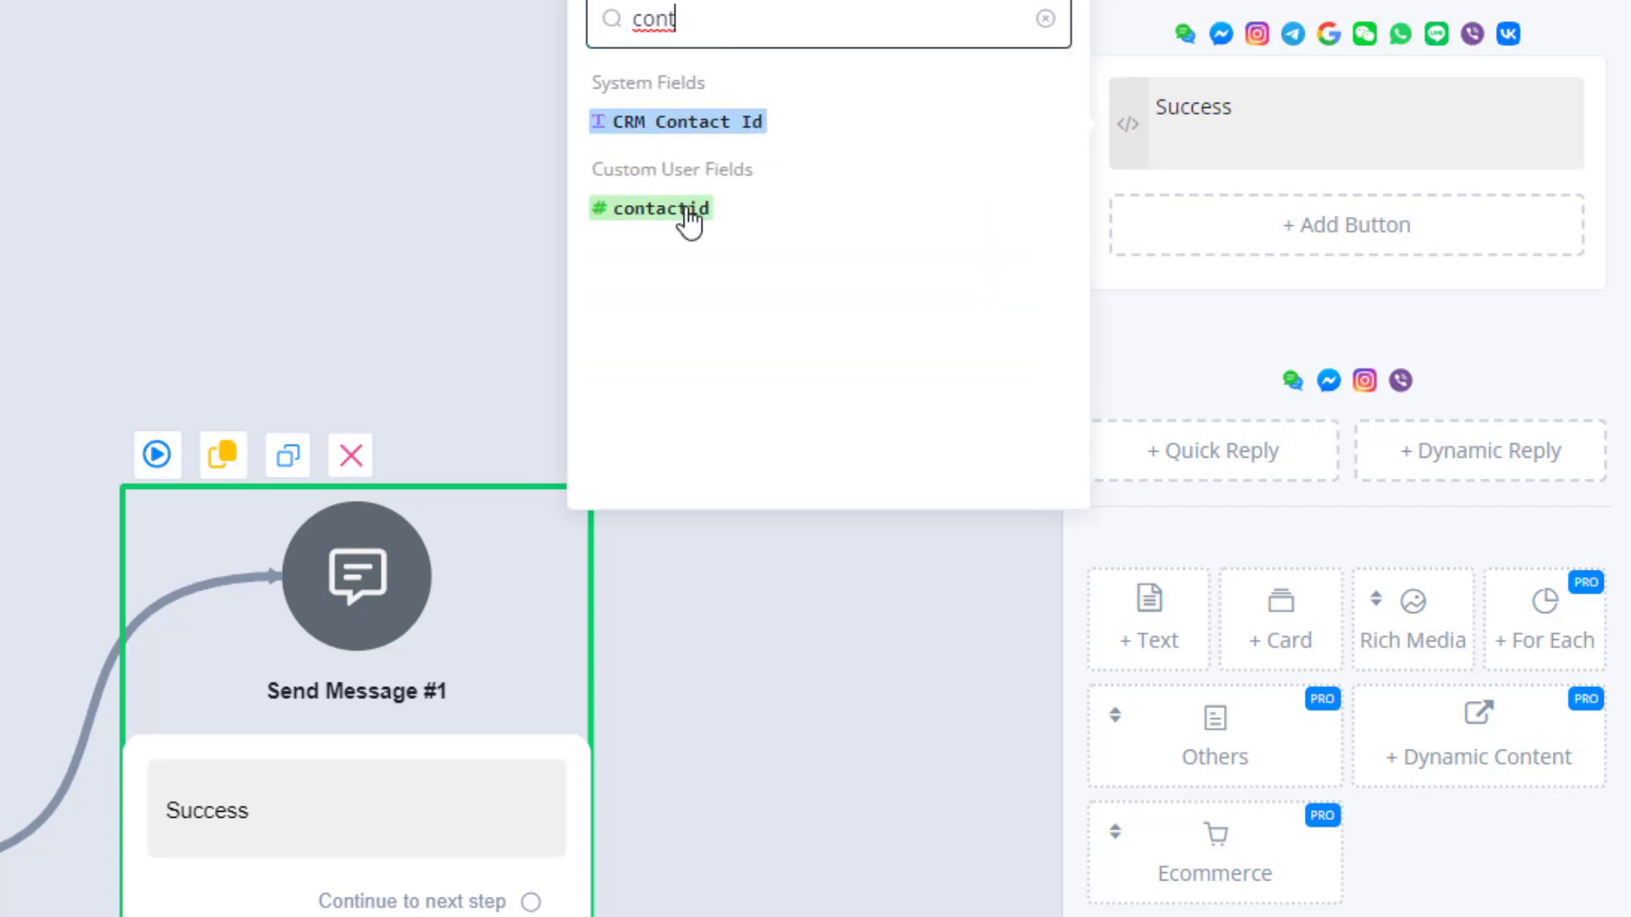
drag(685, 212, 1262, 161)
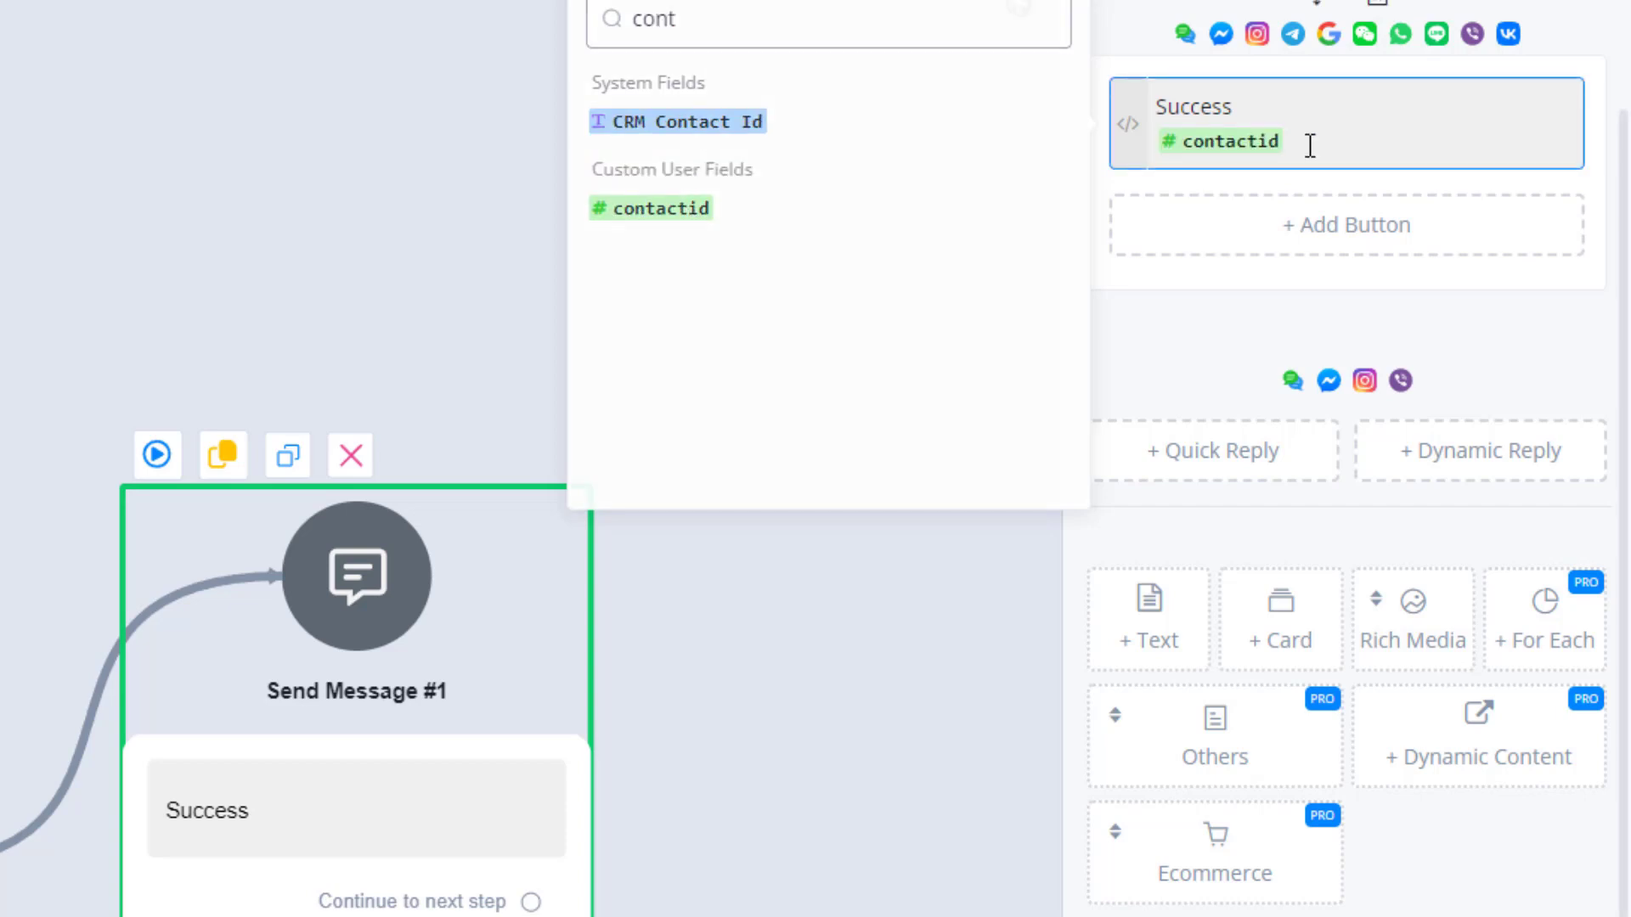
click(736, 246)
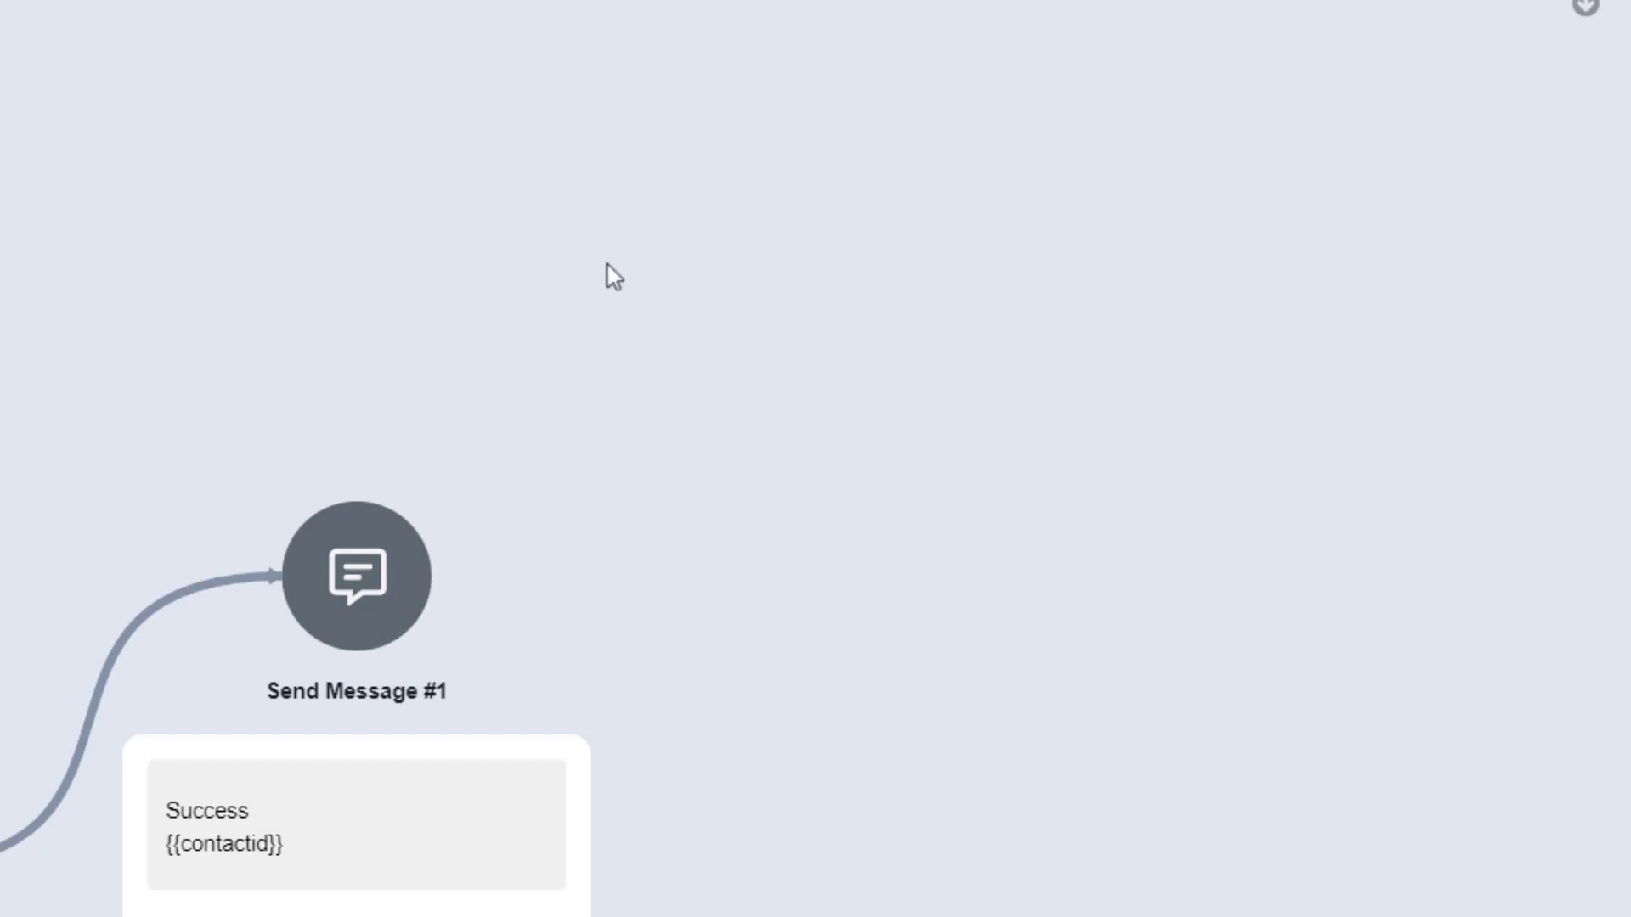
drag(243, 309, 781, 289)
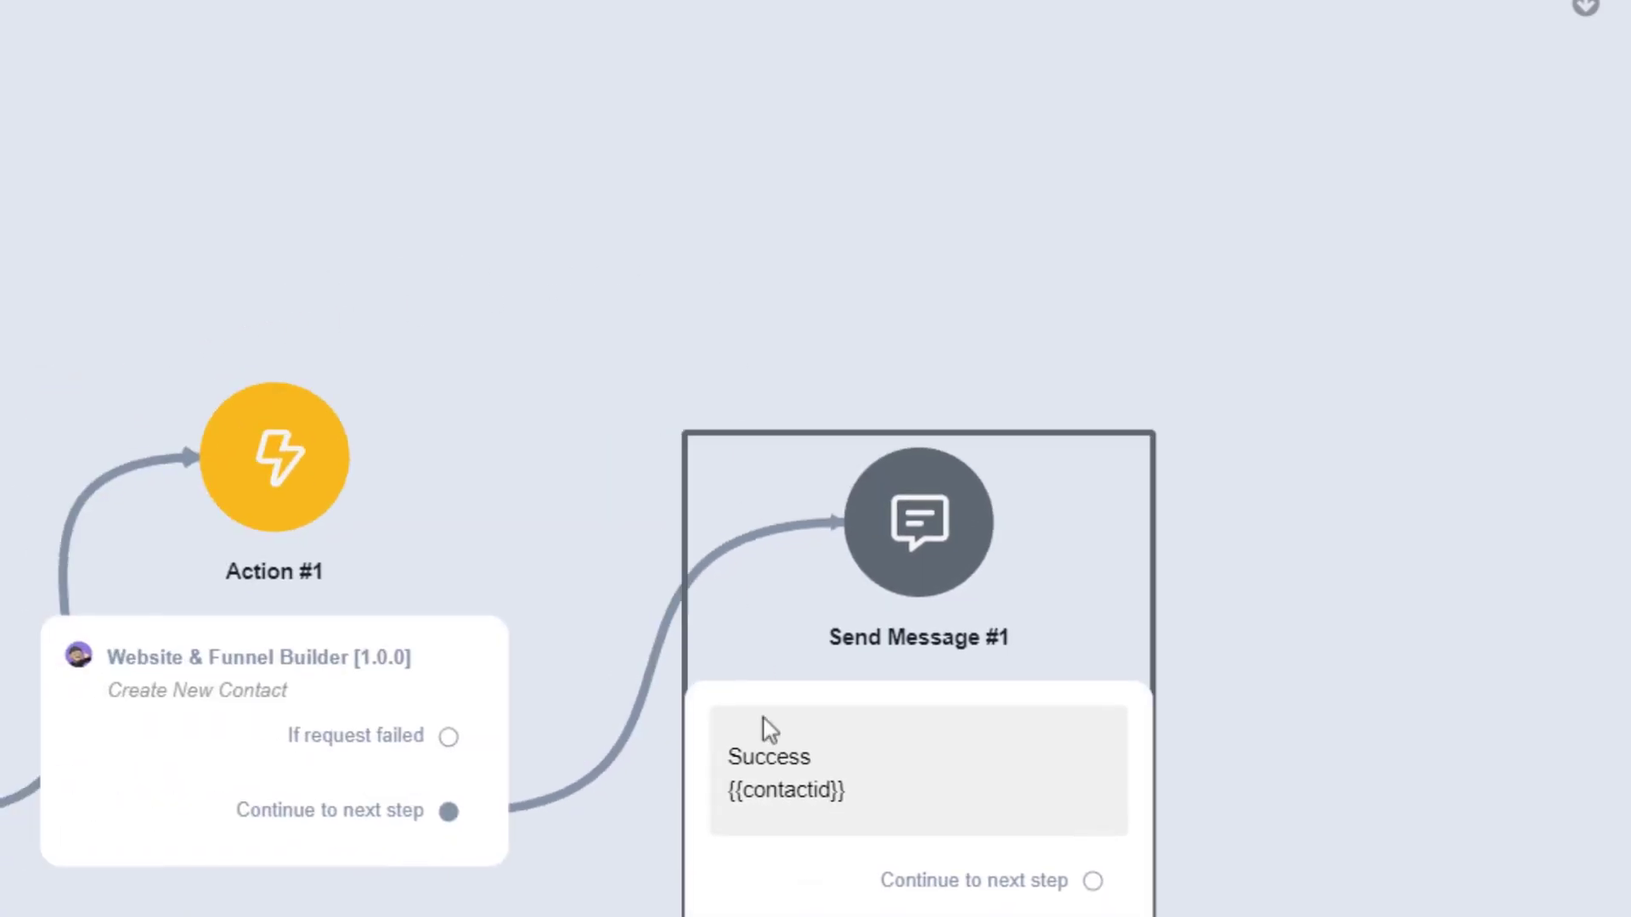
click(703, 833)
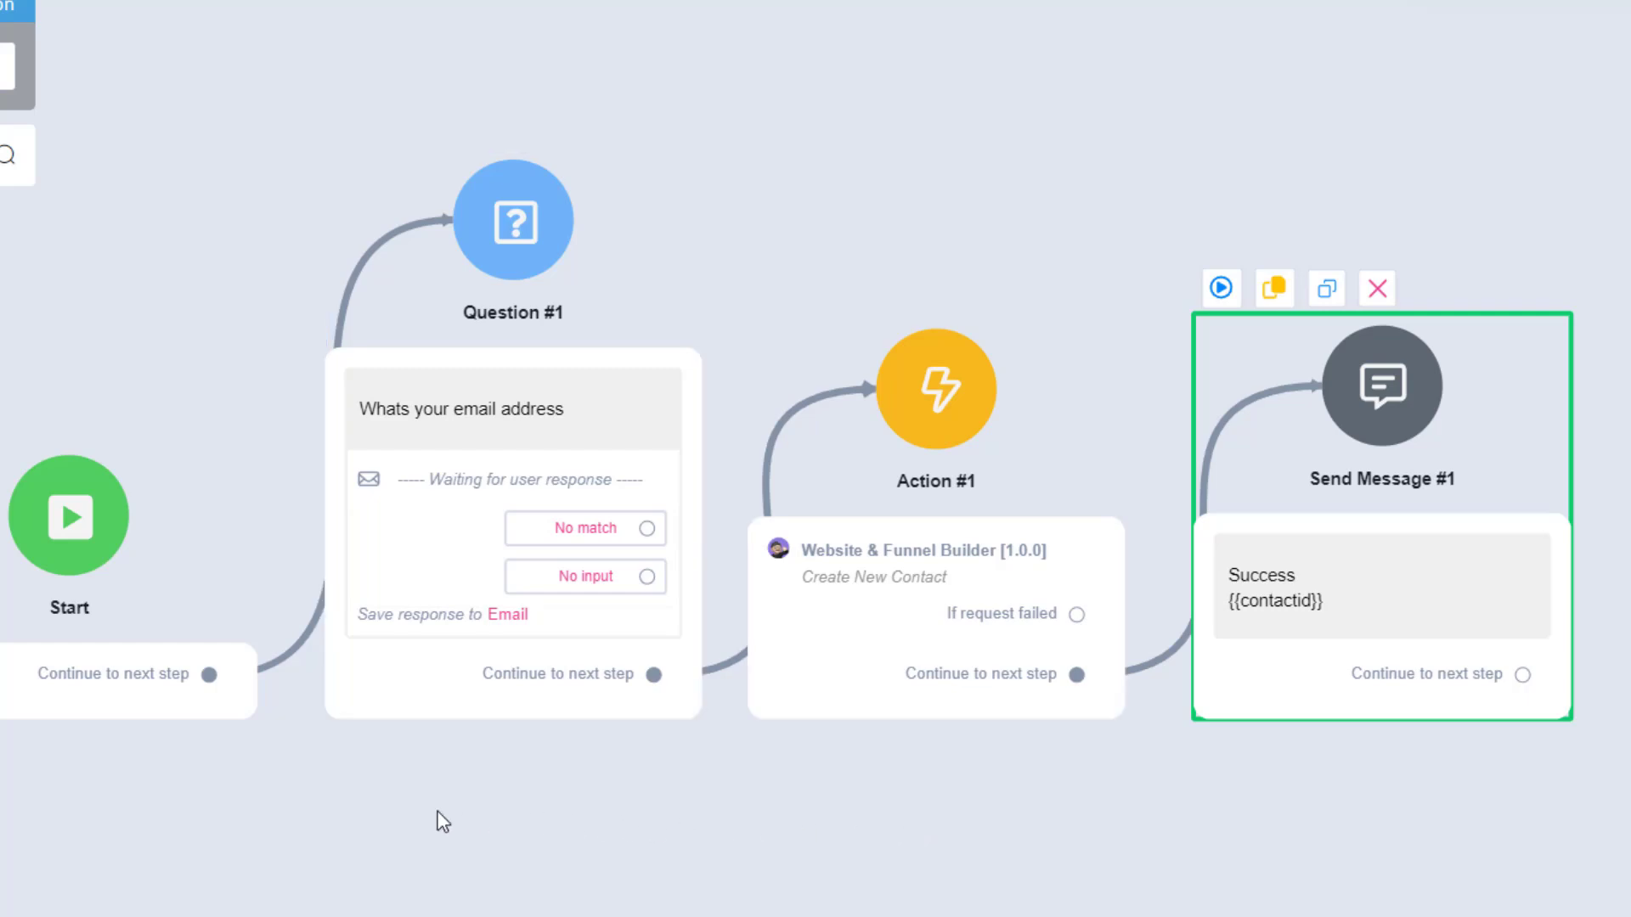
Move the Start step farther from Question #1 and add a Condition step in the flow.
drag(459, 820, 790, 811)
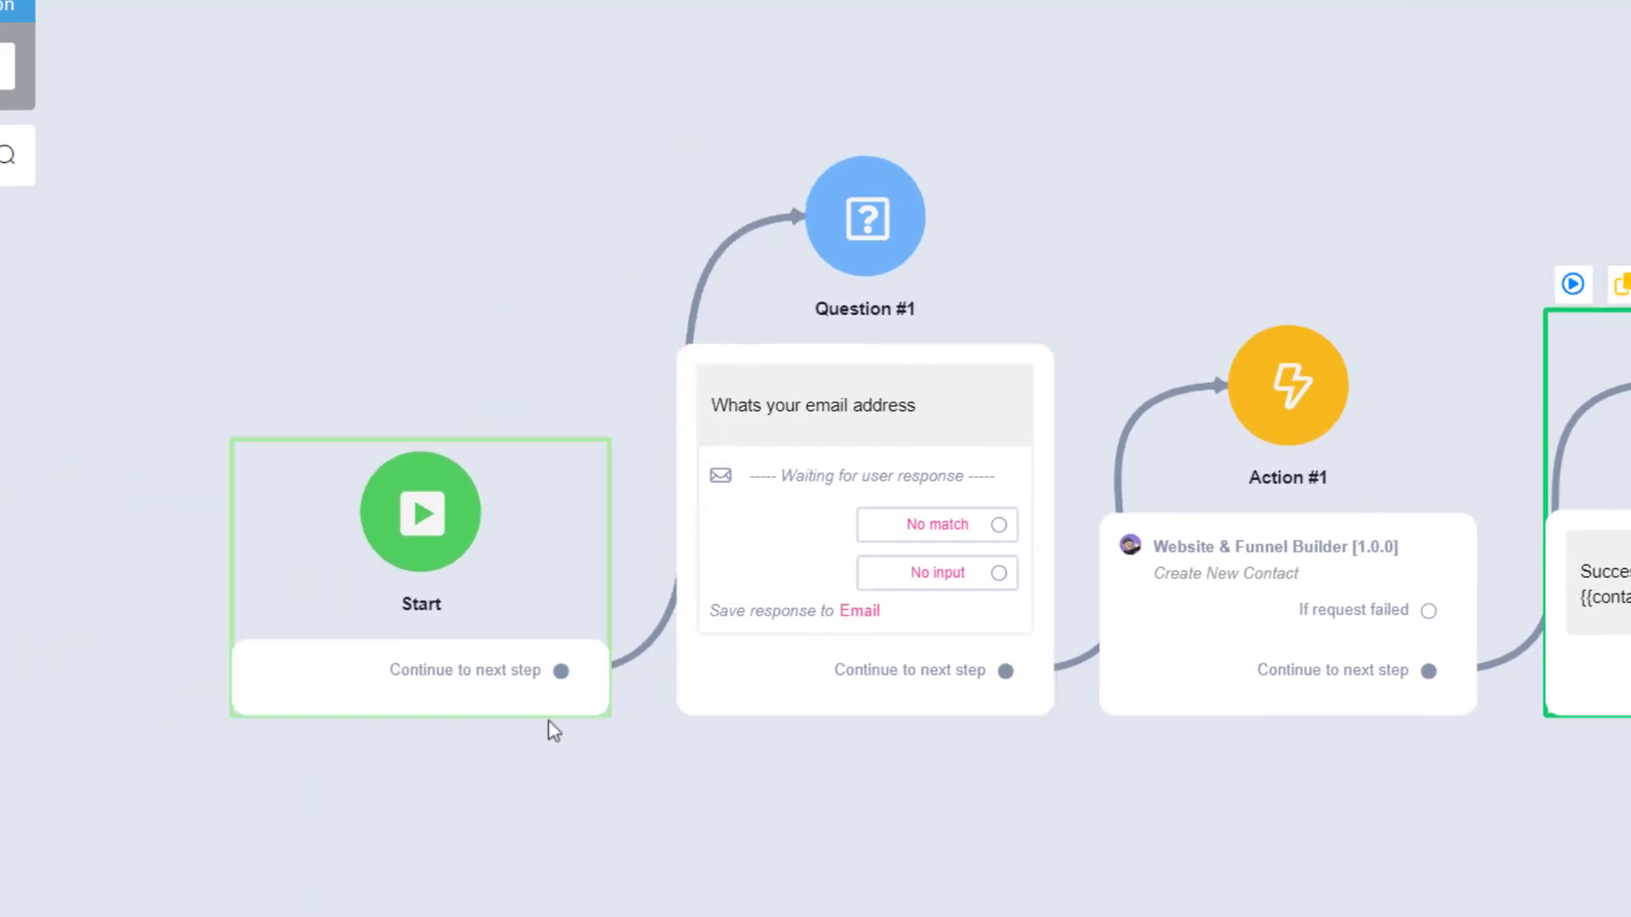
drag(219, 675, 81, 676)
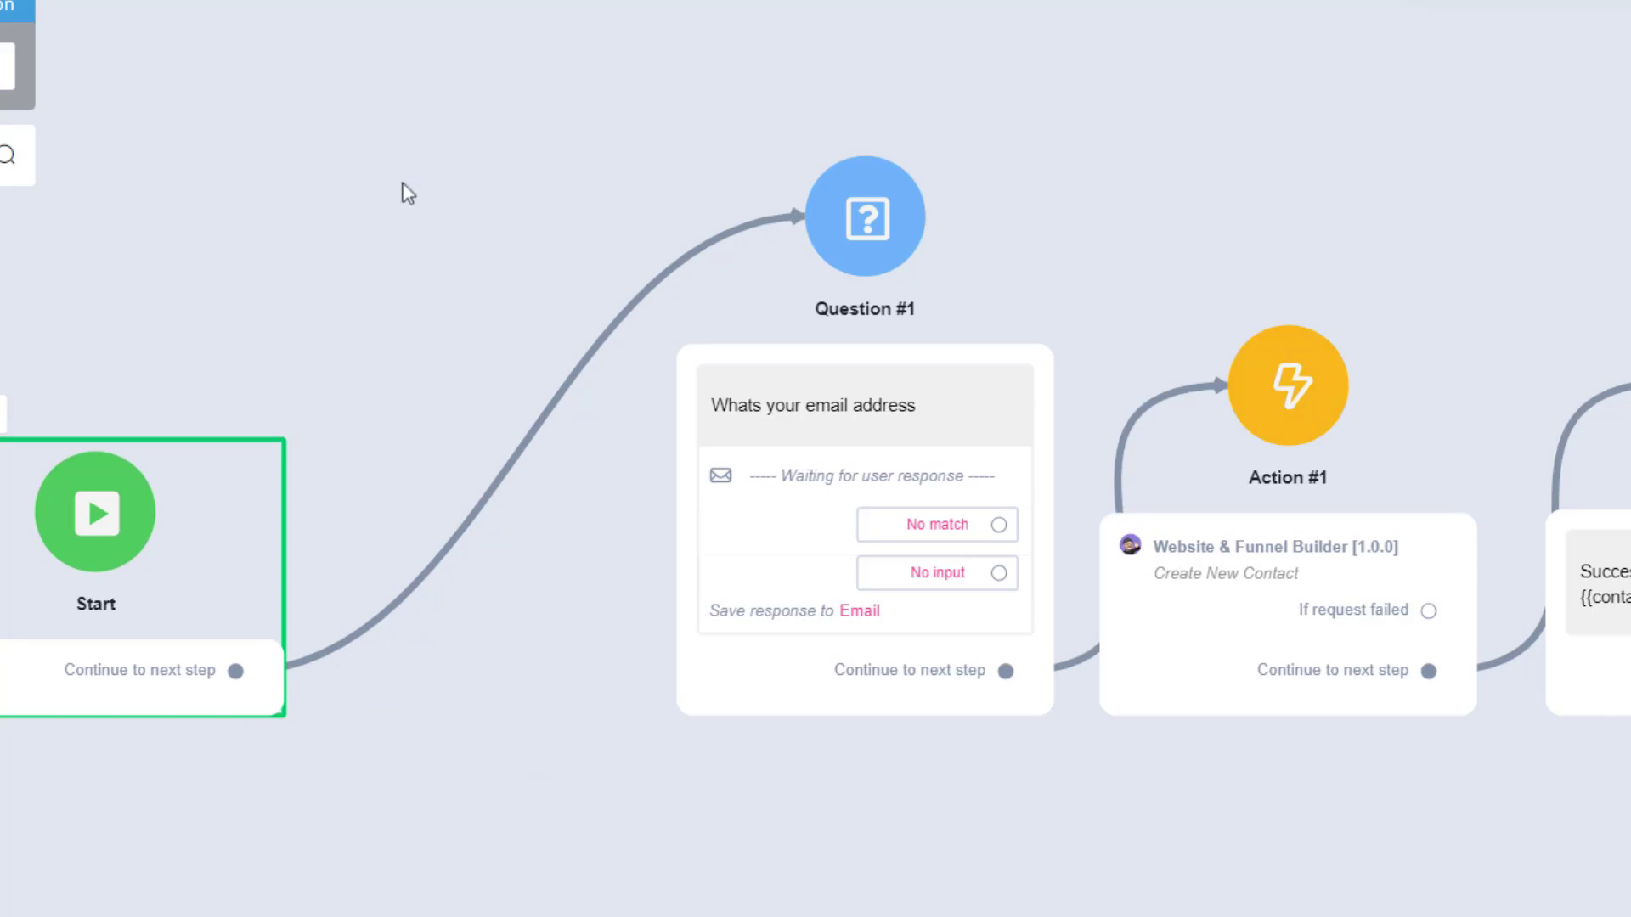
click(385, 118)
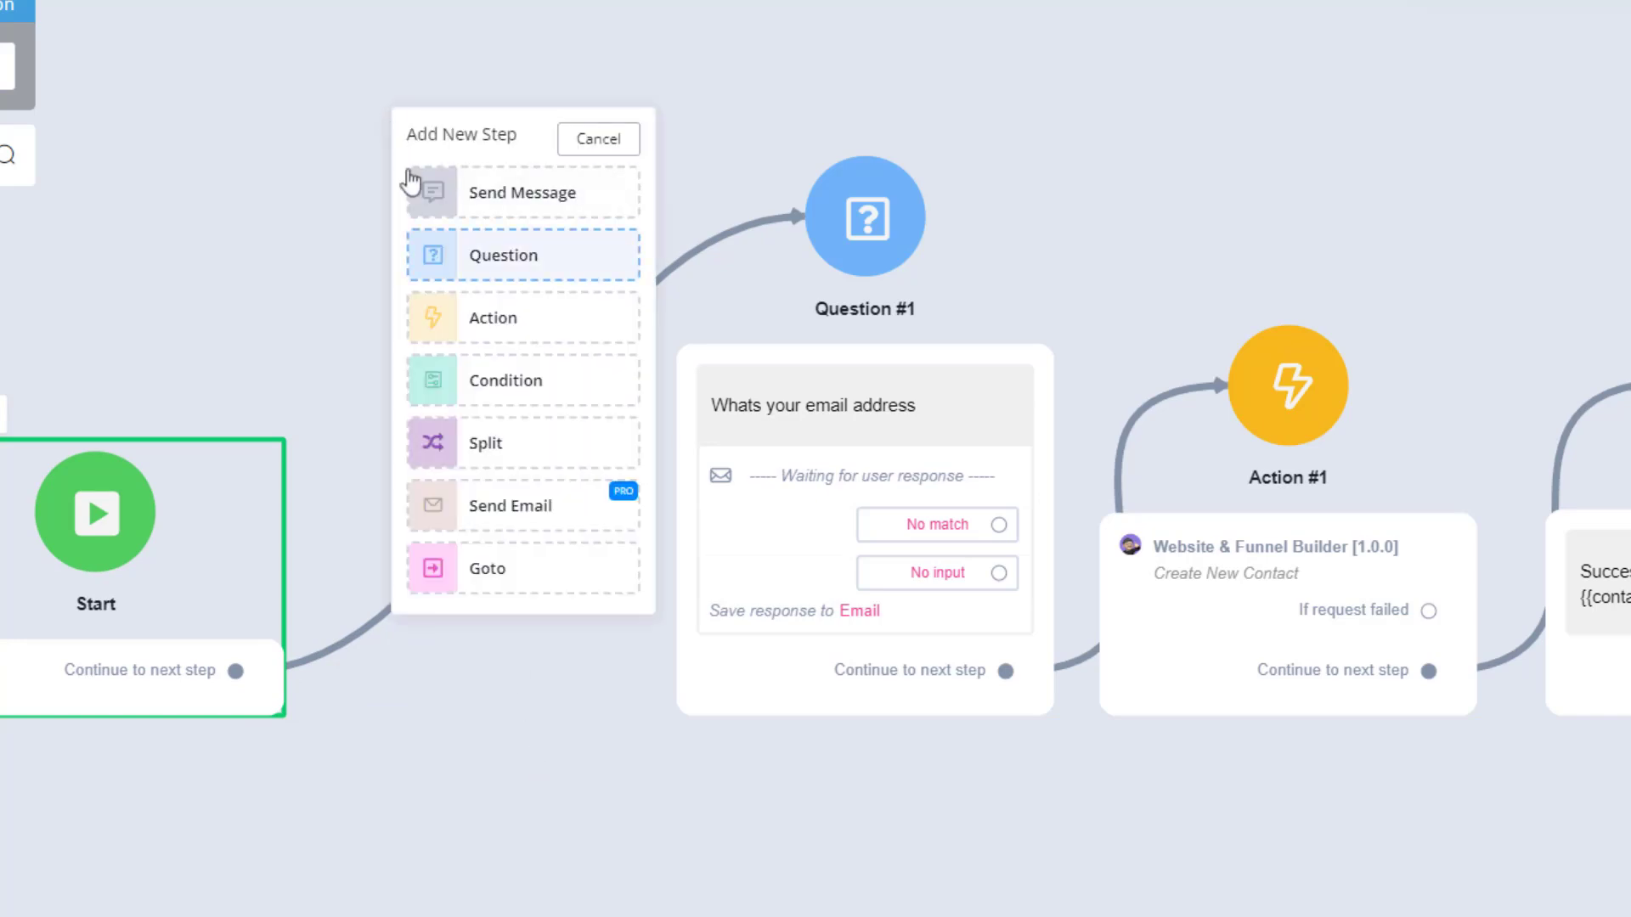
click(487, 395)
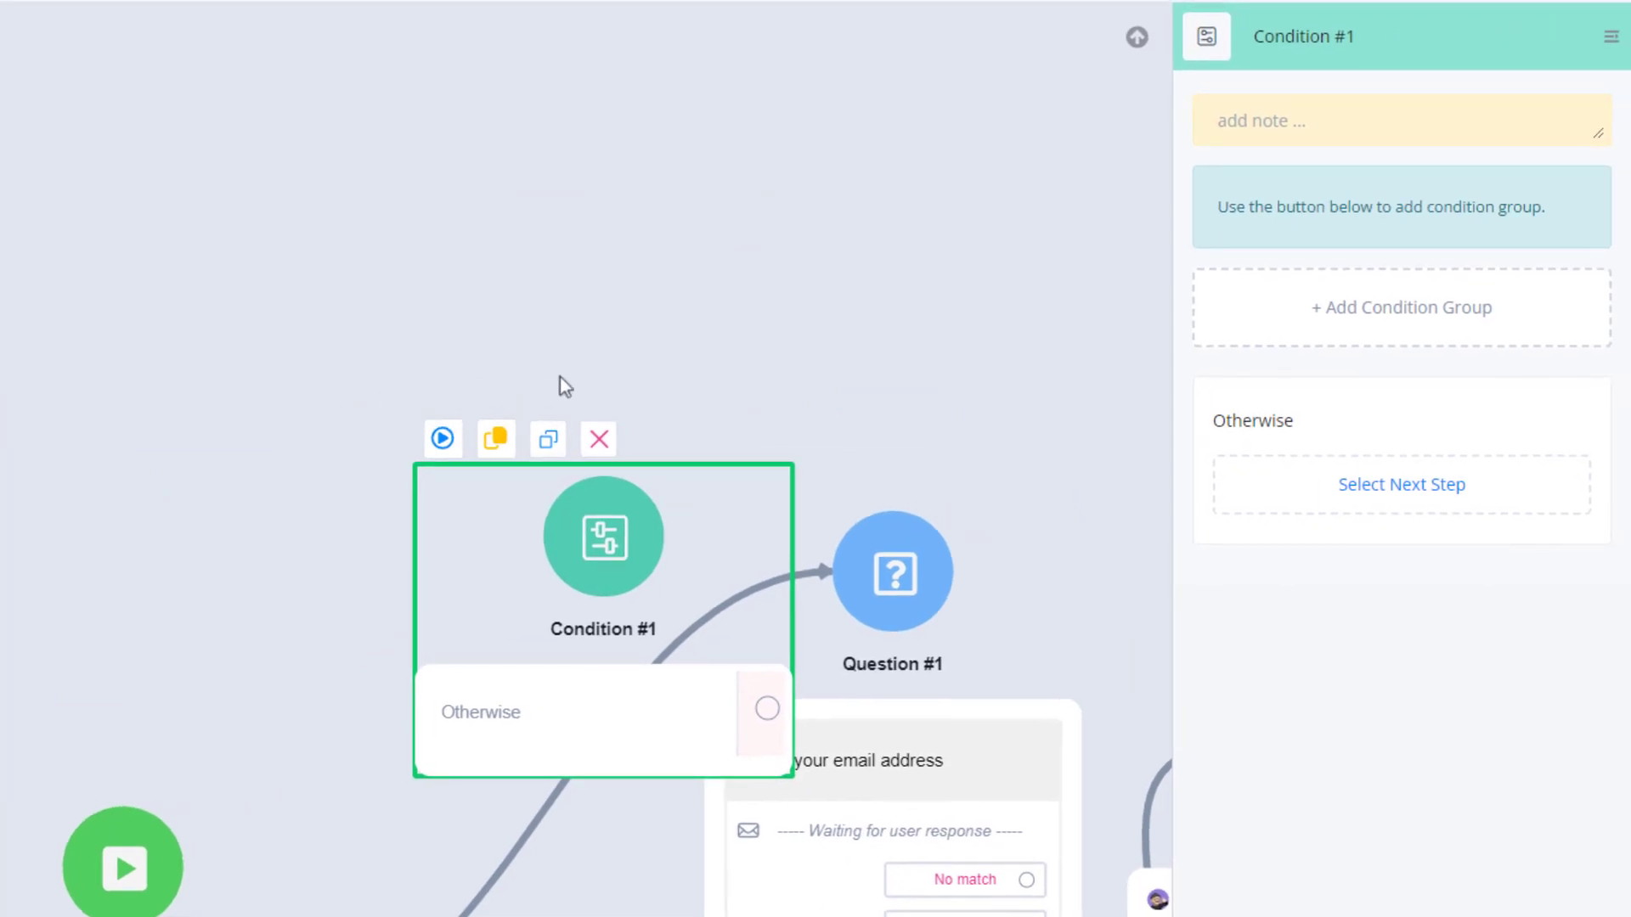
Add a condition group to Condition #1 requiring that the Email system field has any value, and save the condition.
click(1361, 316)
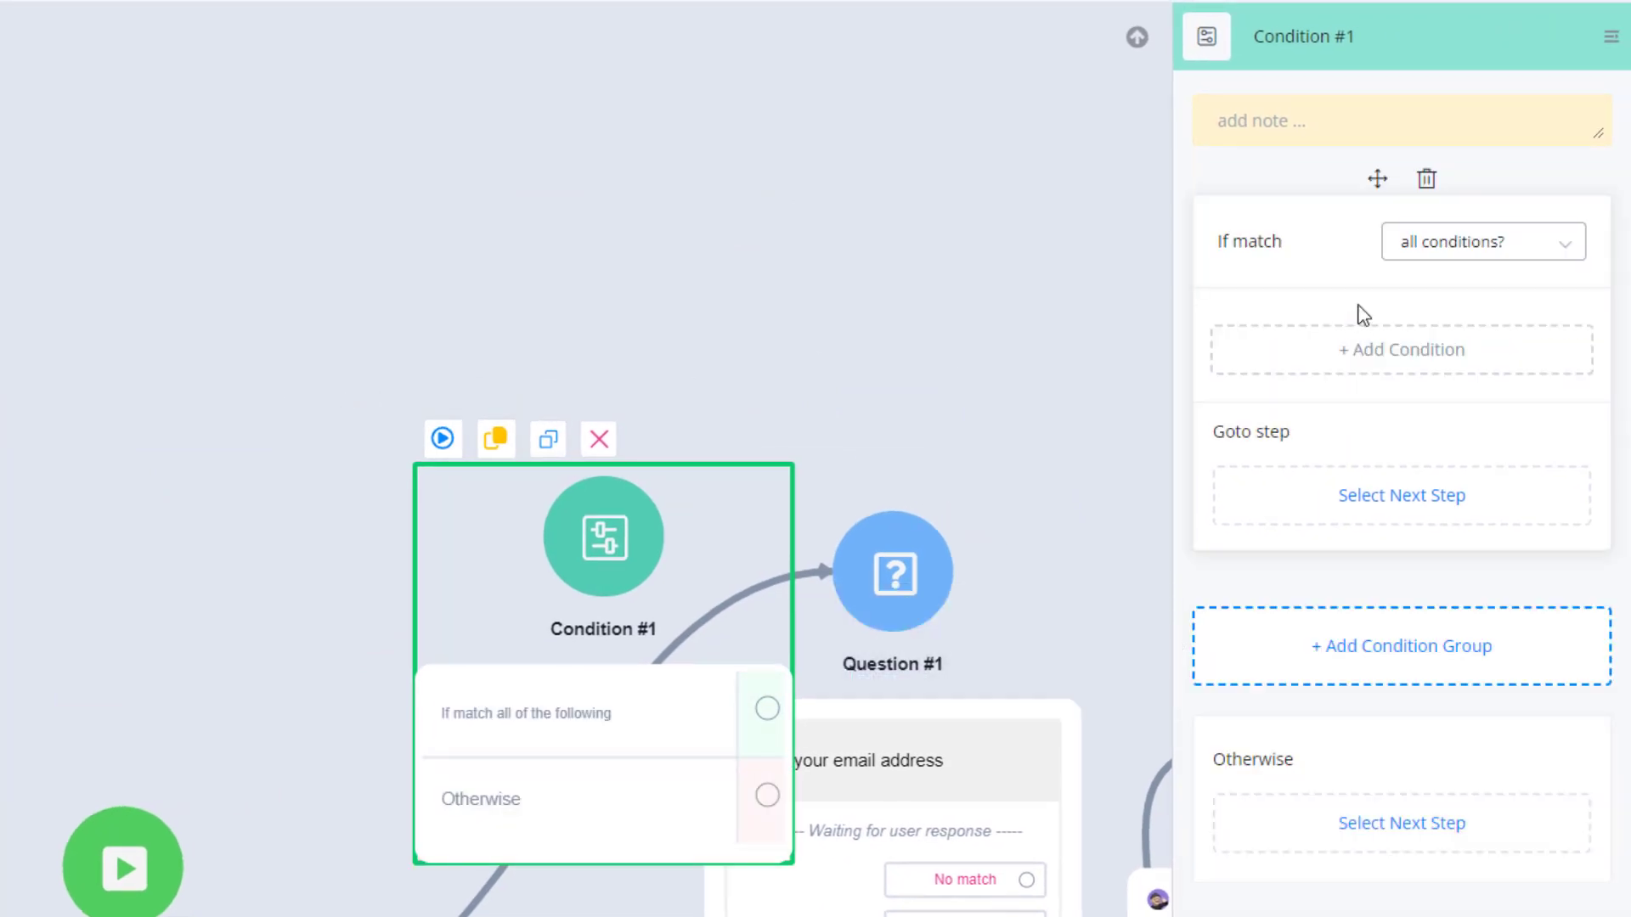
click(1328, 365)
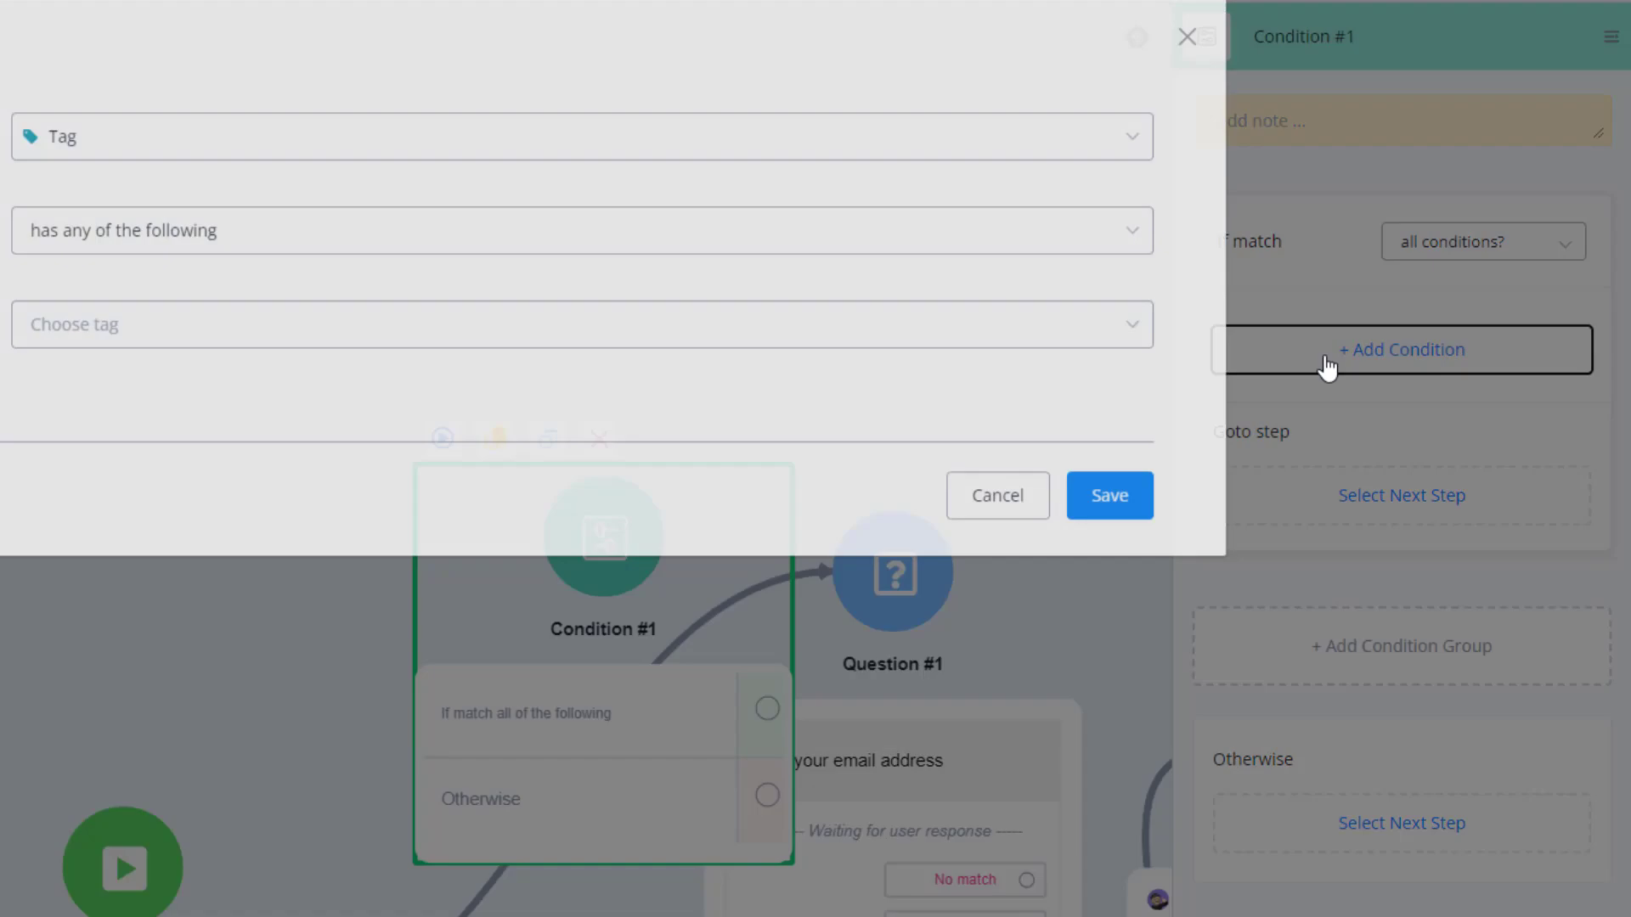
click(178, 153)
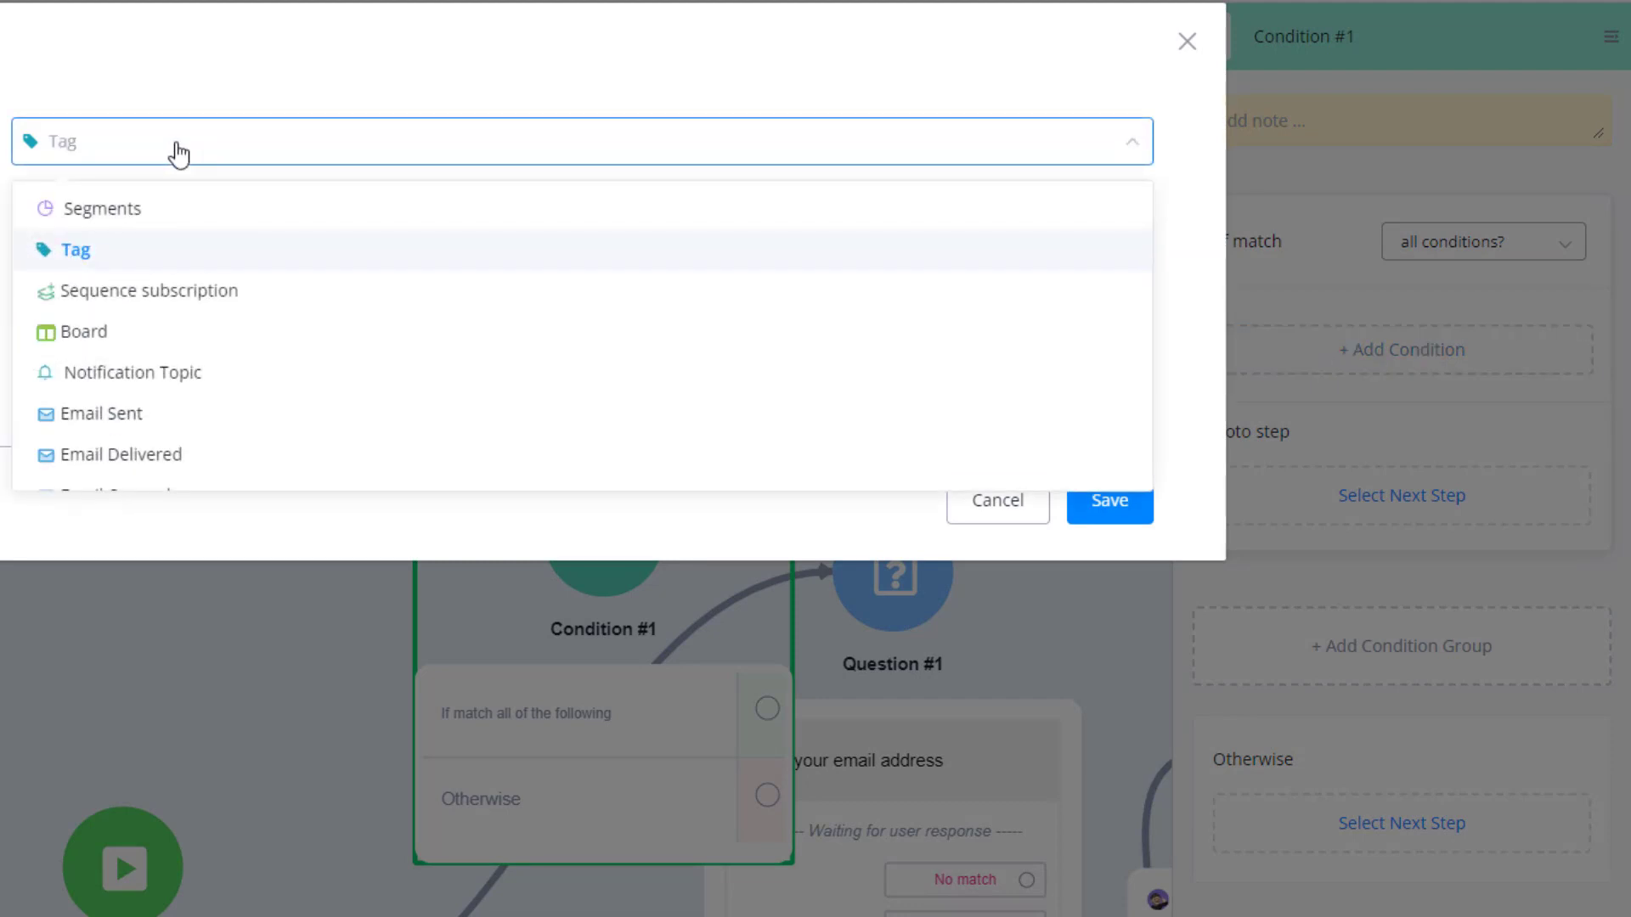
text(emai)
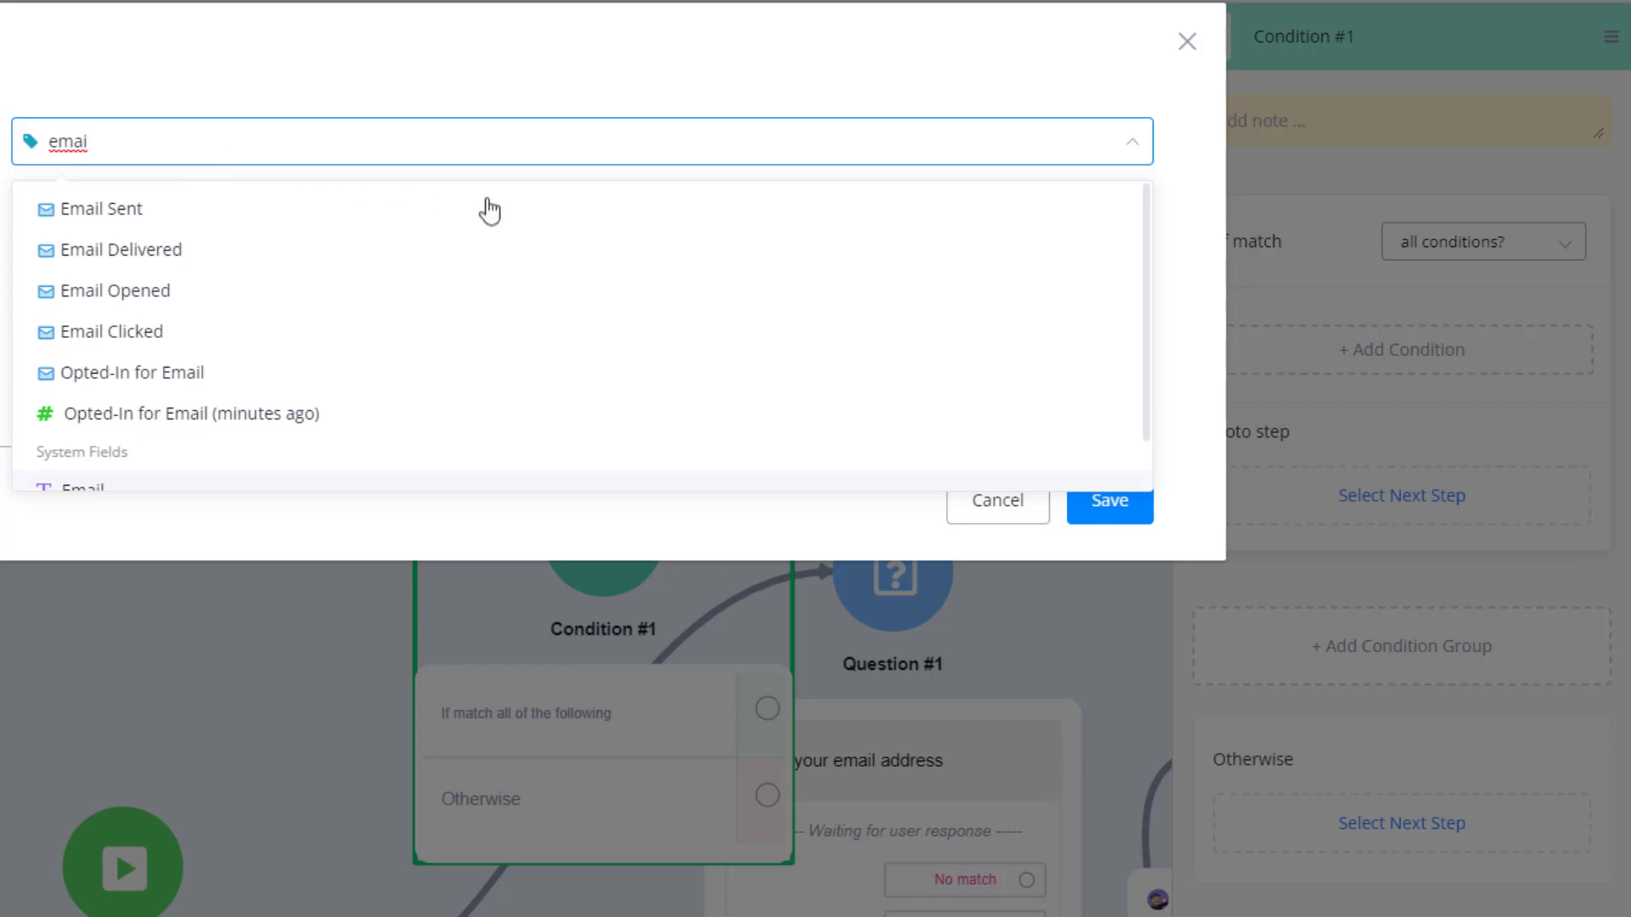
drag(1147, 343, 1147, 365)
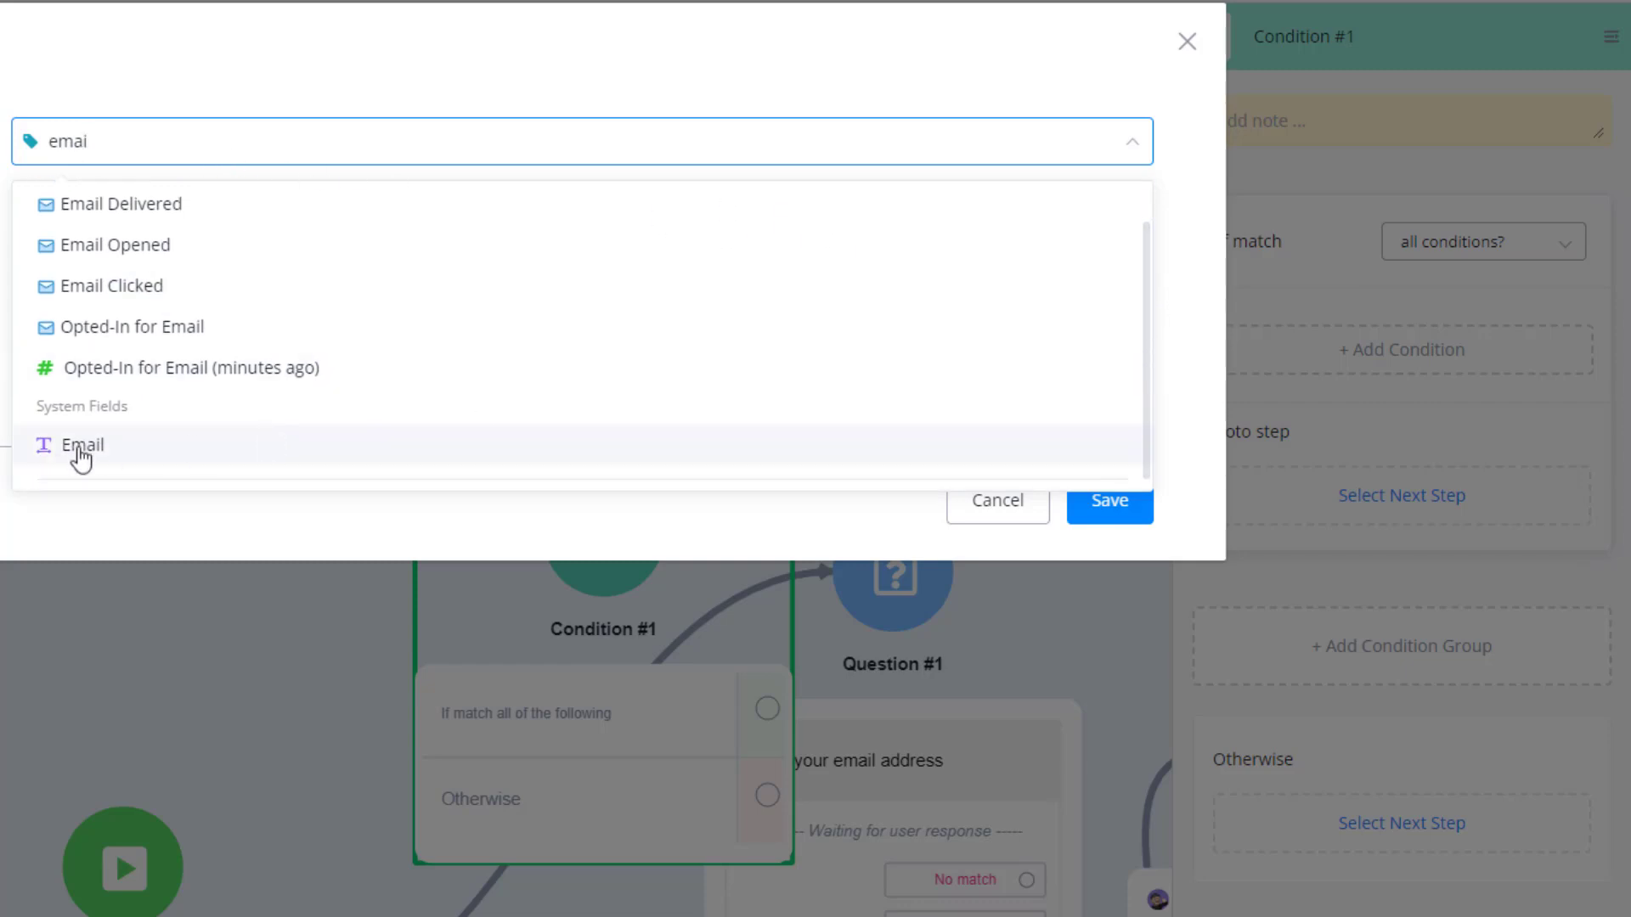
click(80, 450)
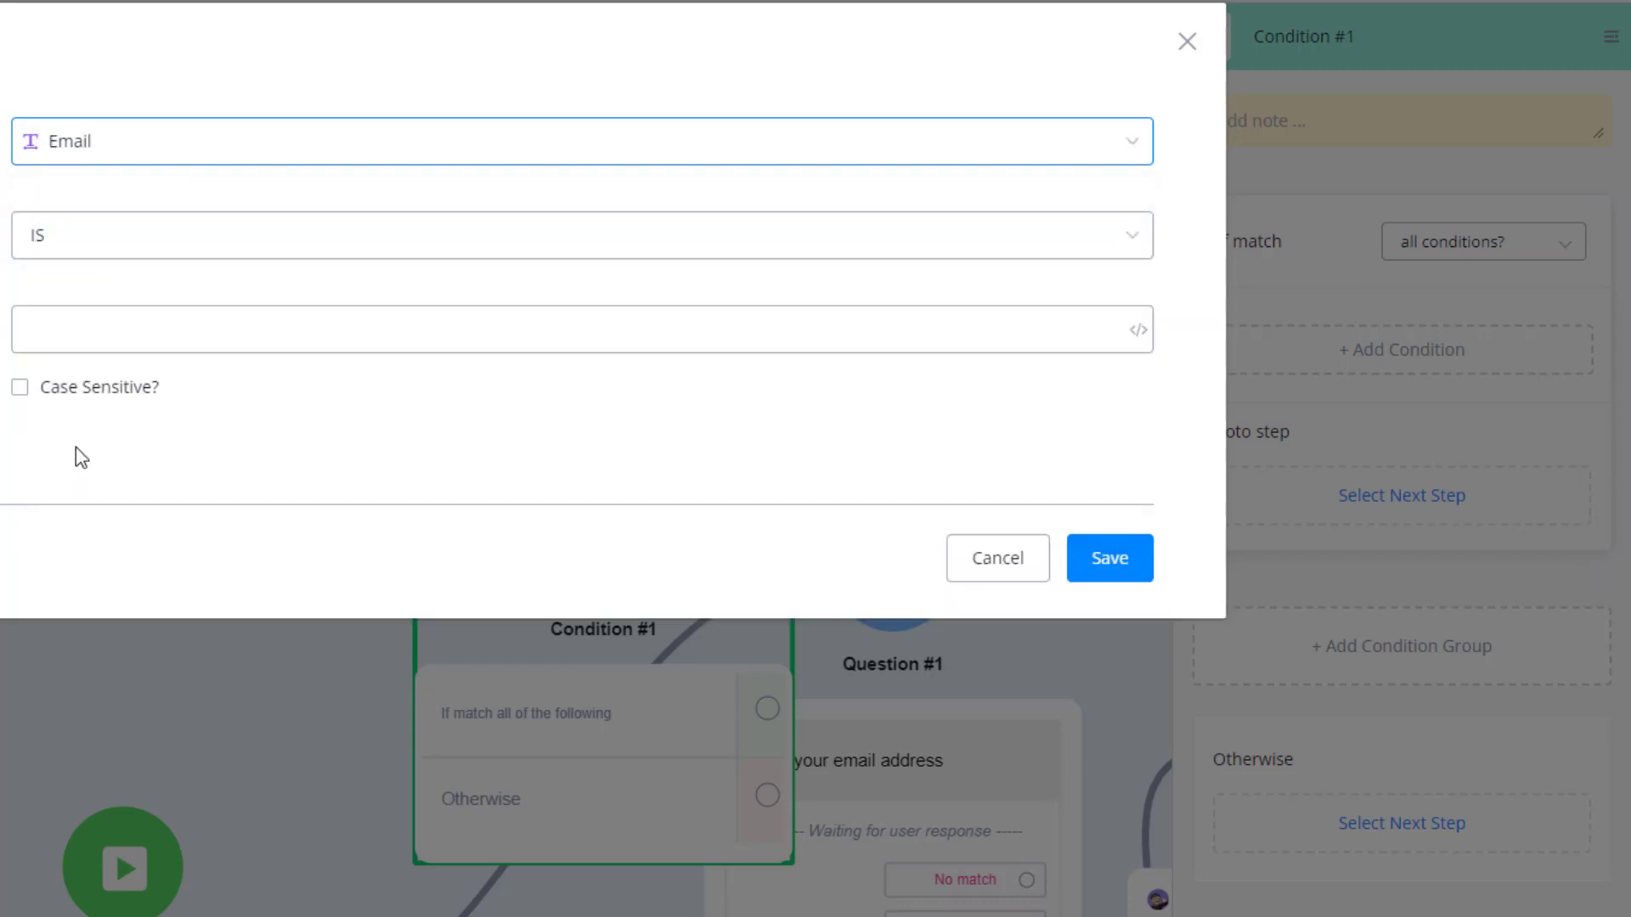
click(661, 258)
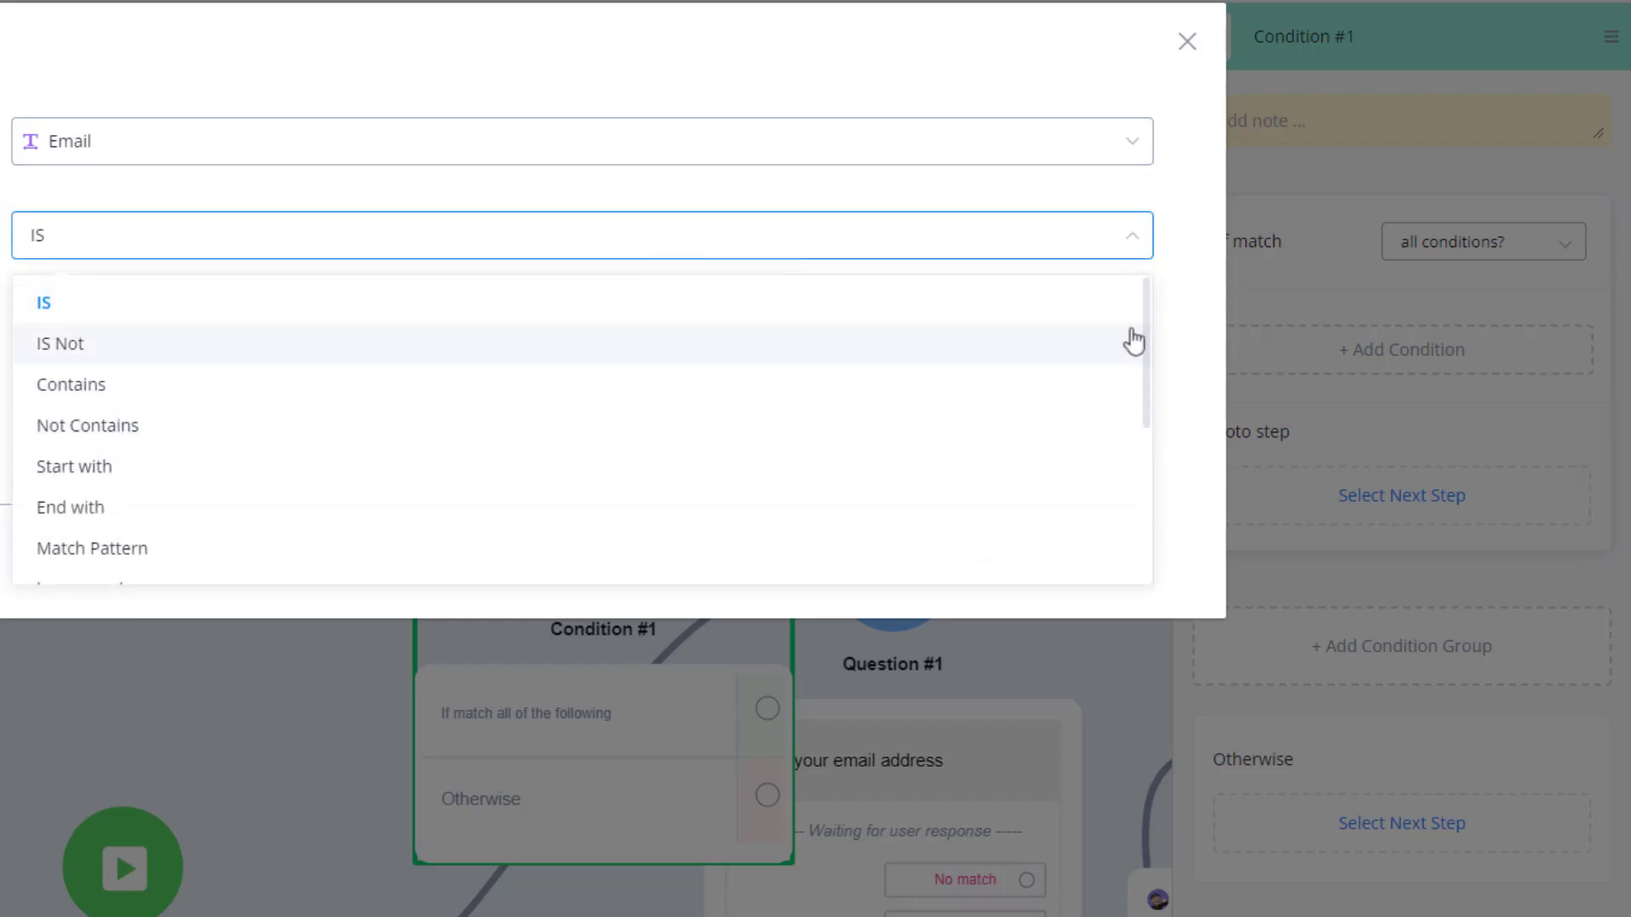
scroll(1133, 340, down, 3)
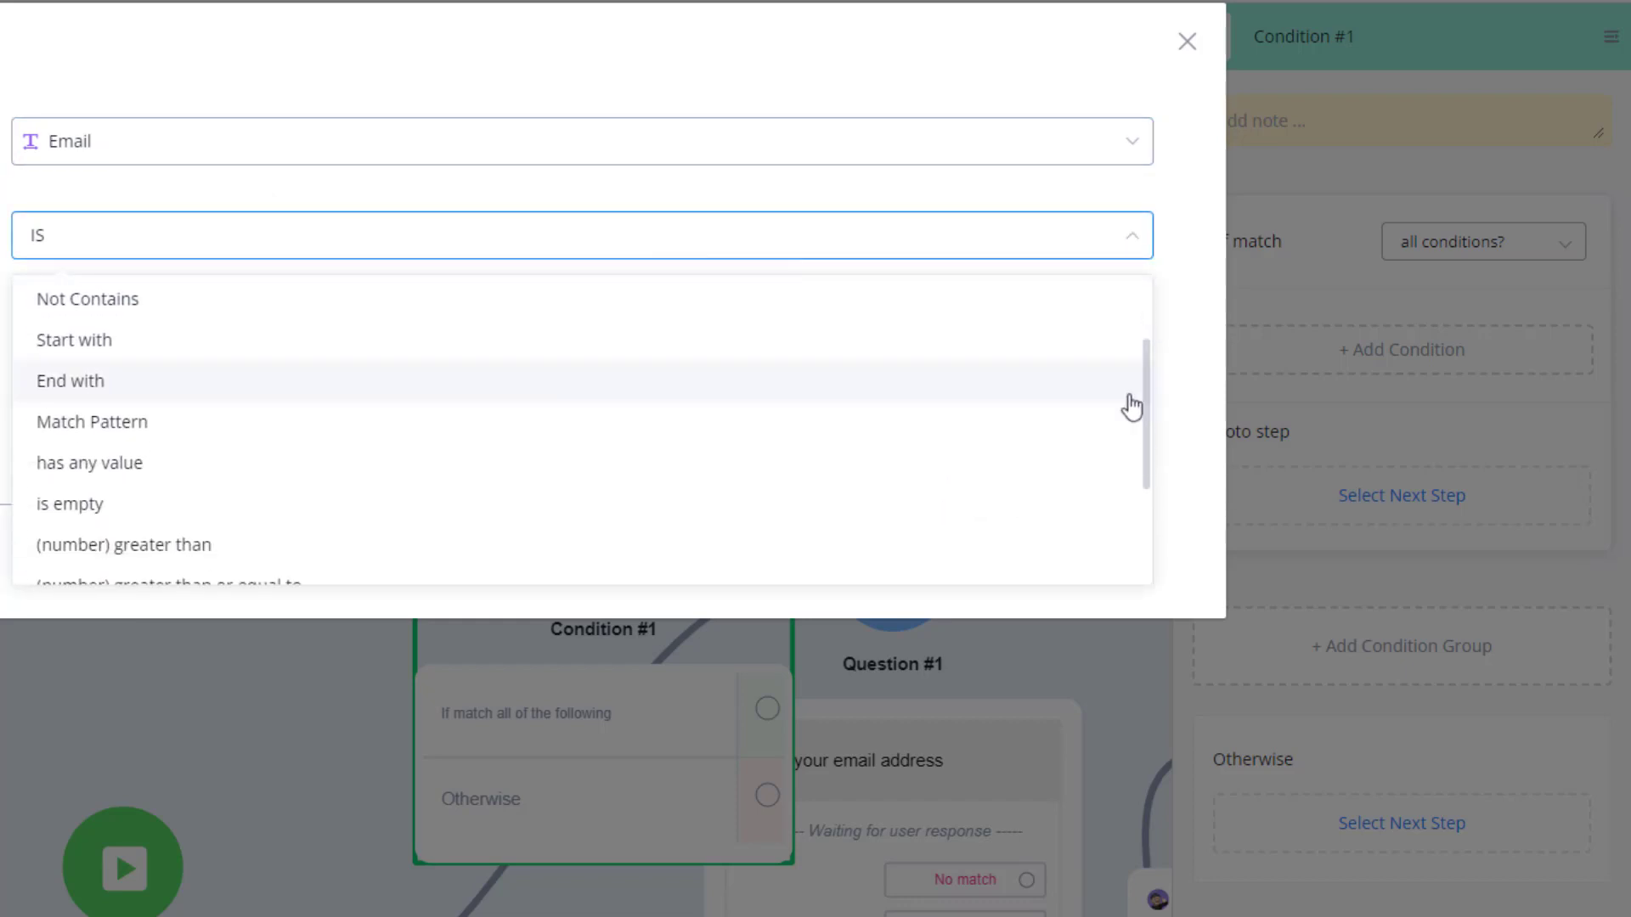
click(145, 465)
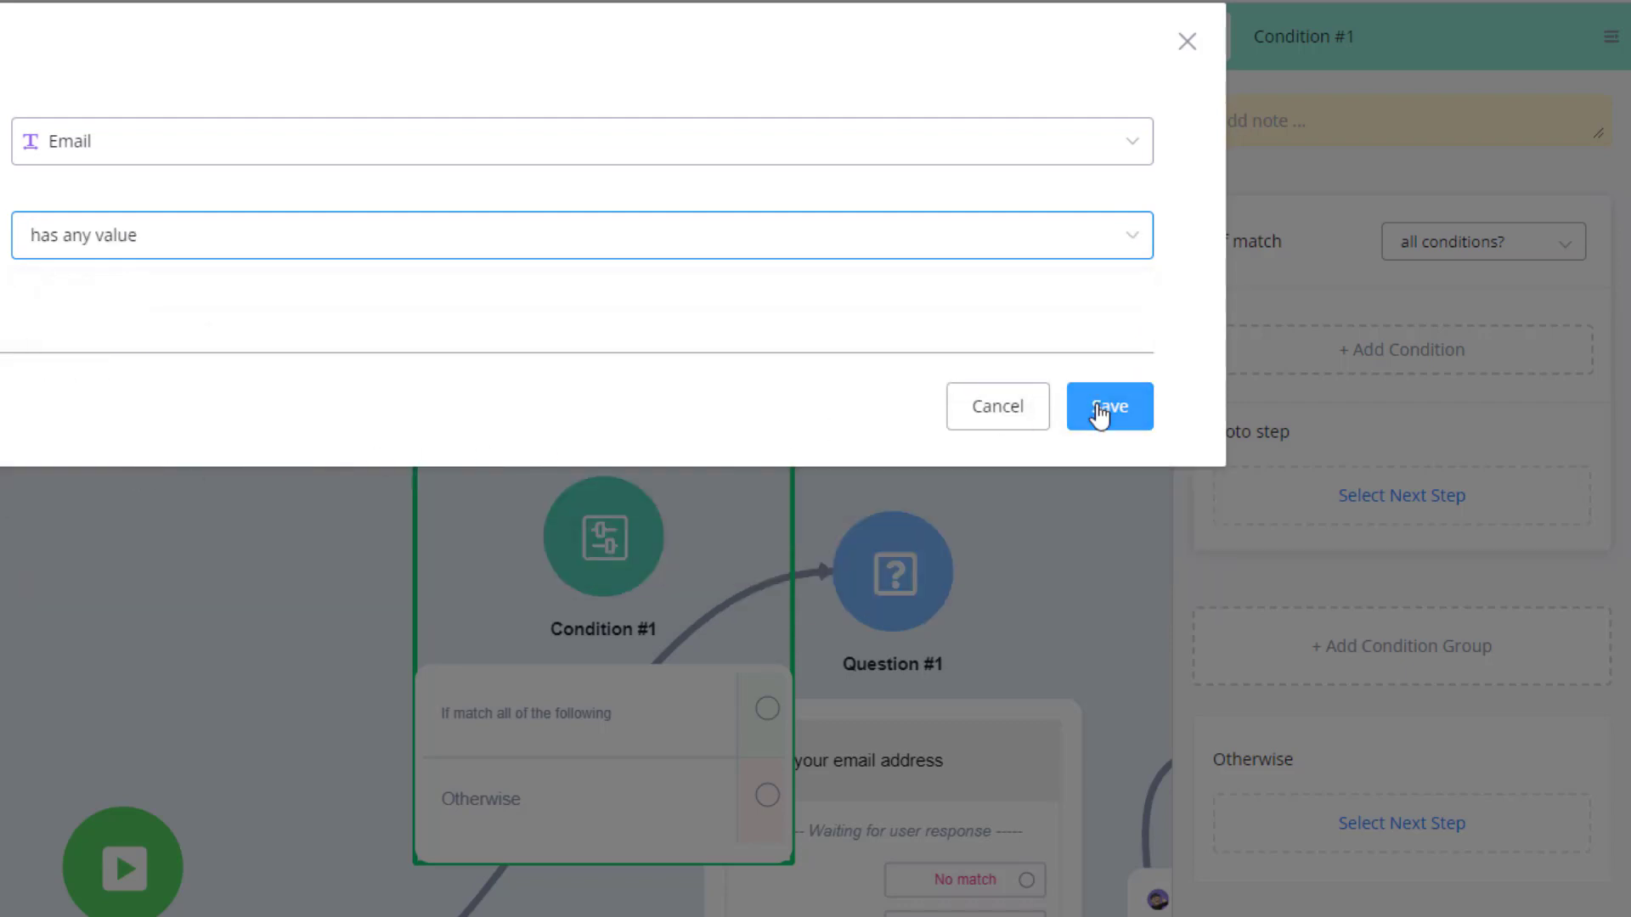
click(1100, 411)
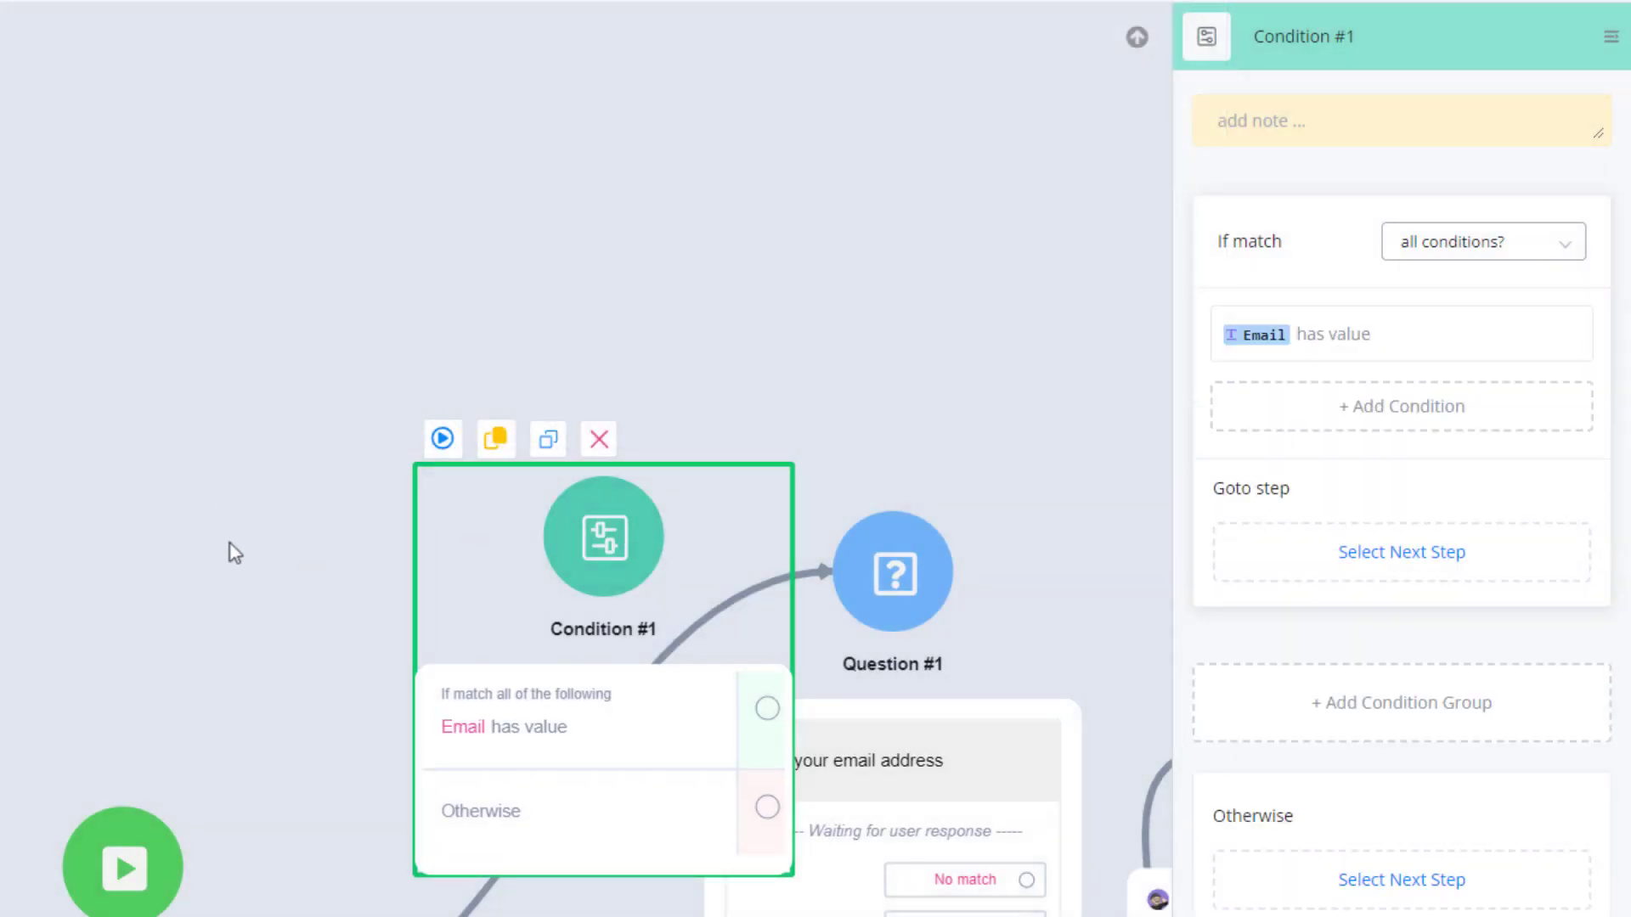
Place Condition #1 between Start and Question #1, routing Start to the condition and its Otherwise output to Question #1.
drag(229, 553, 167, 335)
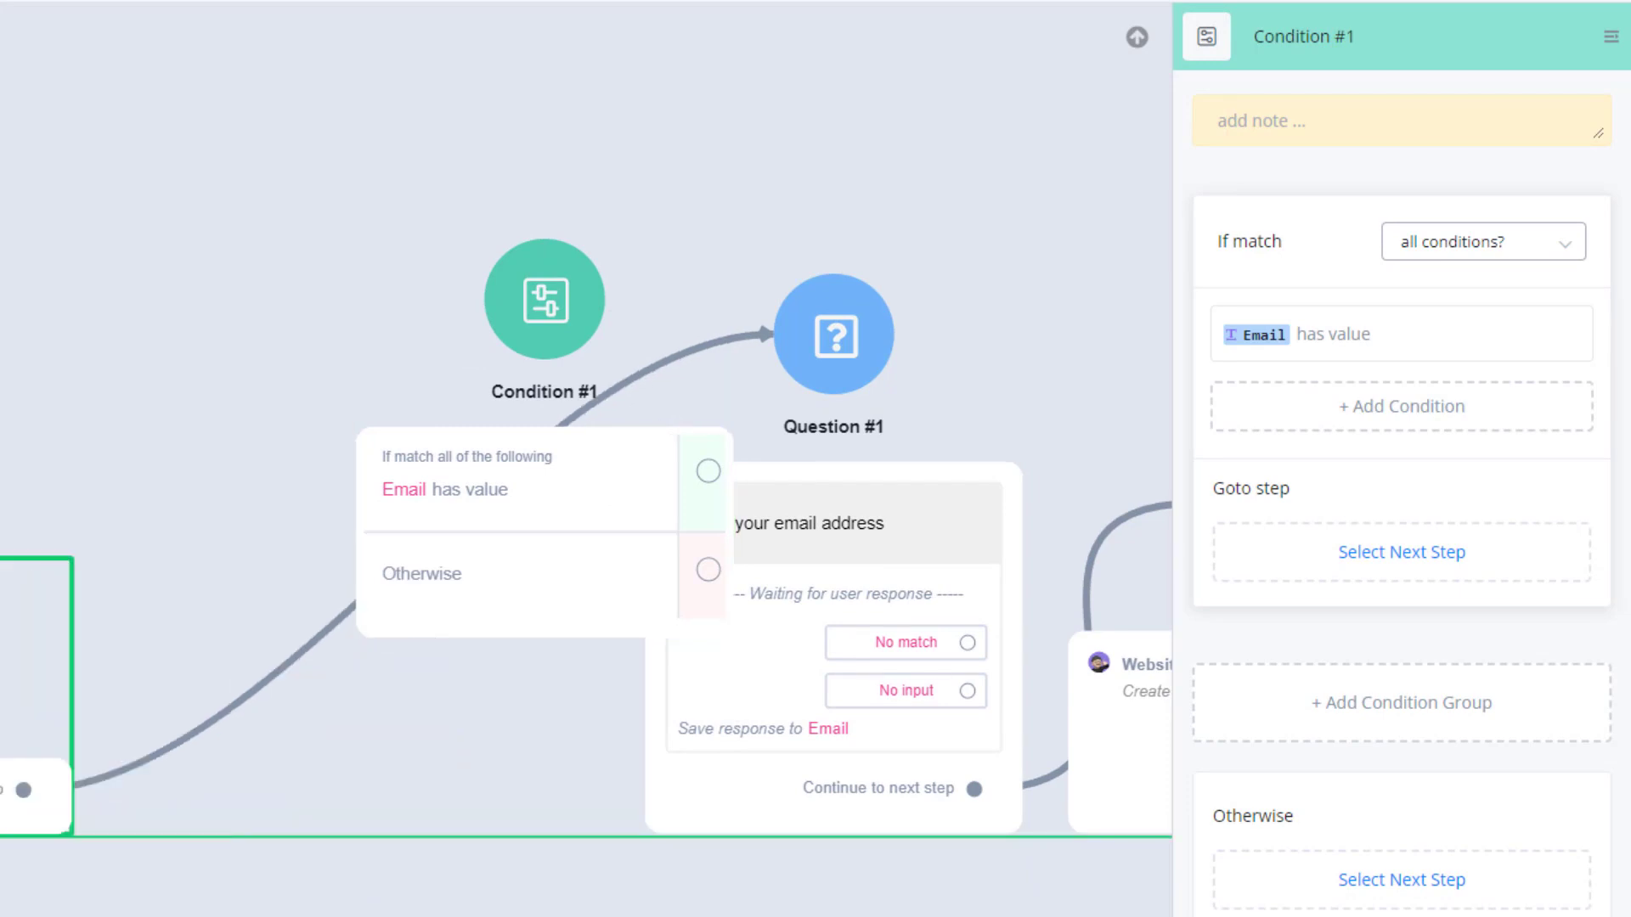
drag(400, 674, 267, 802)
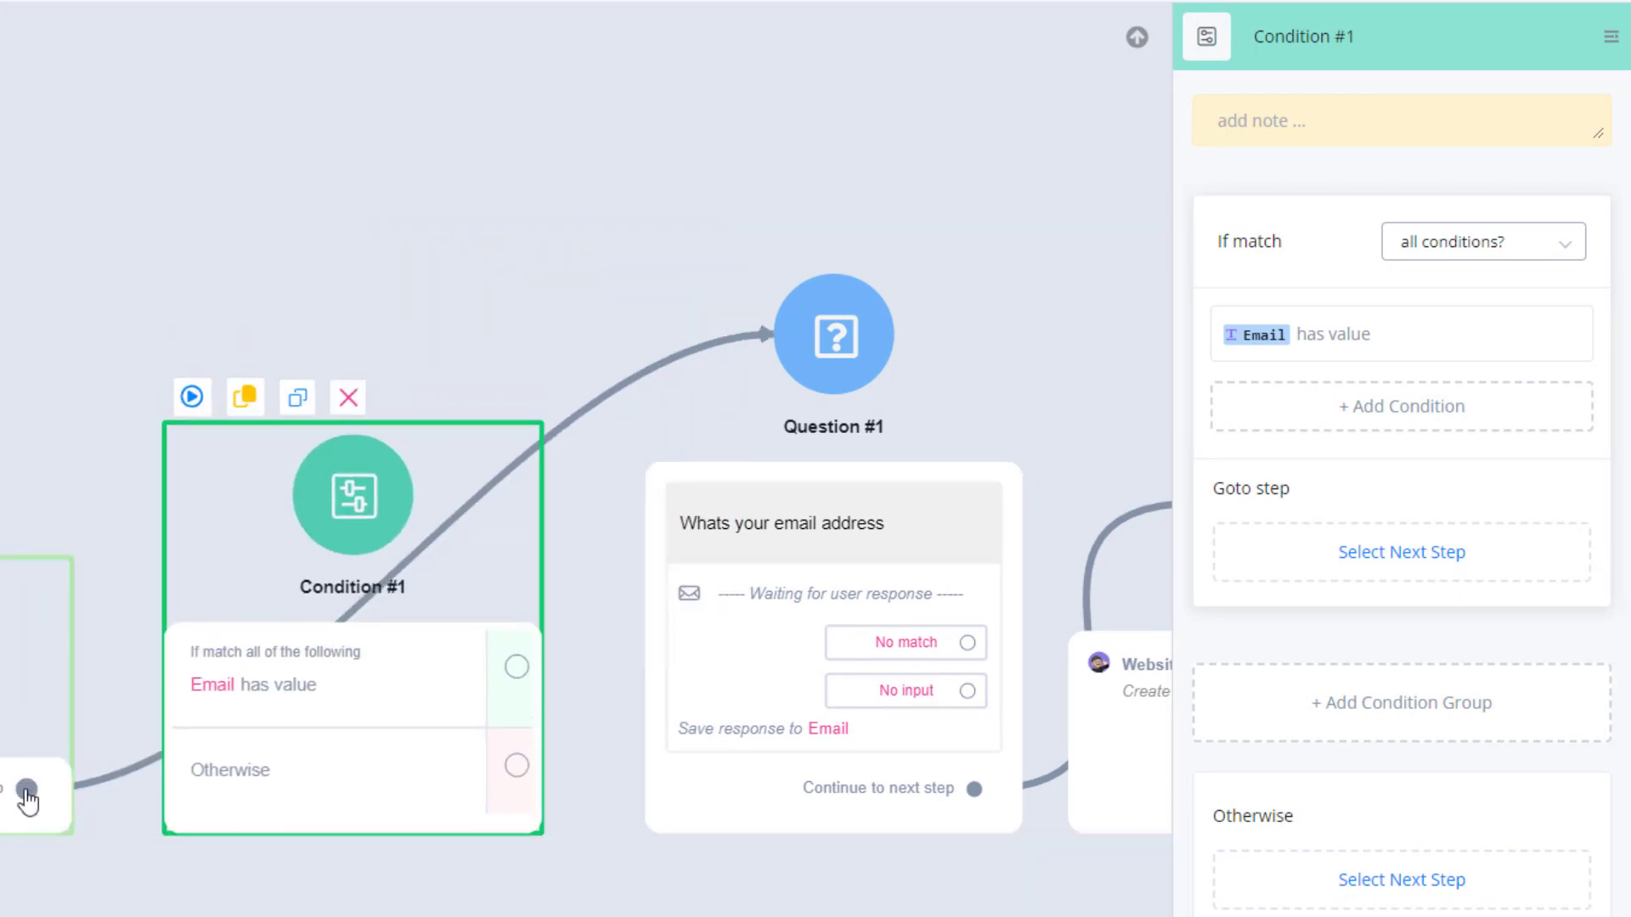
drag(24, 790, 328, 519)
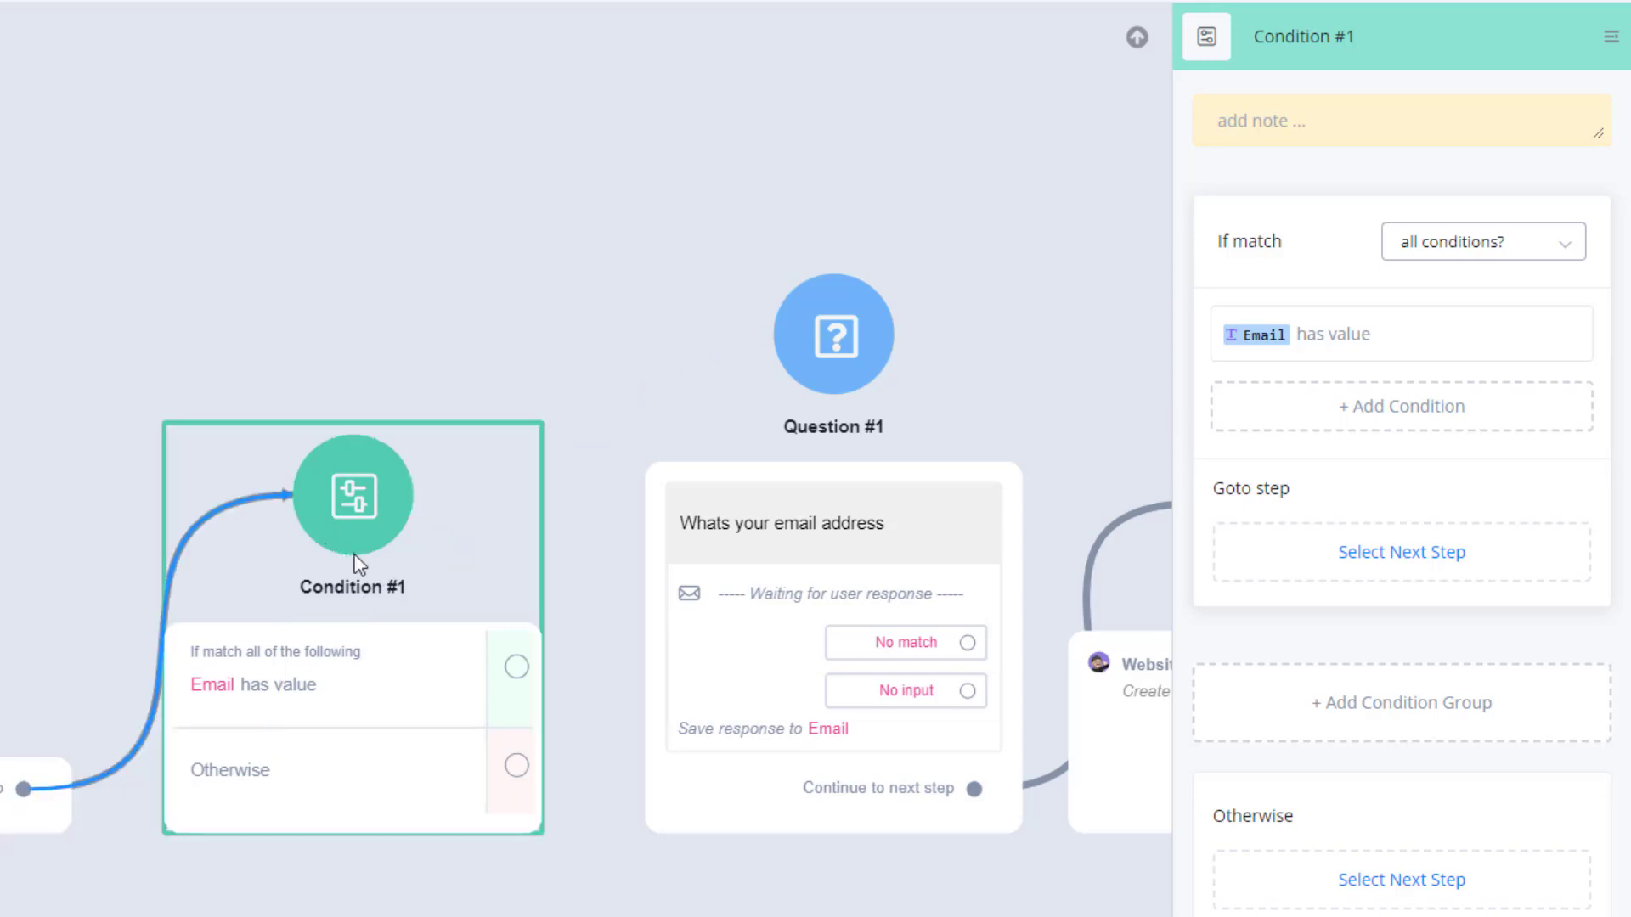
drag(516, 767, 830, 388)
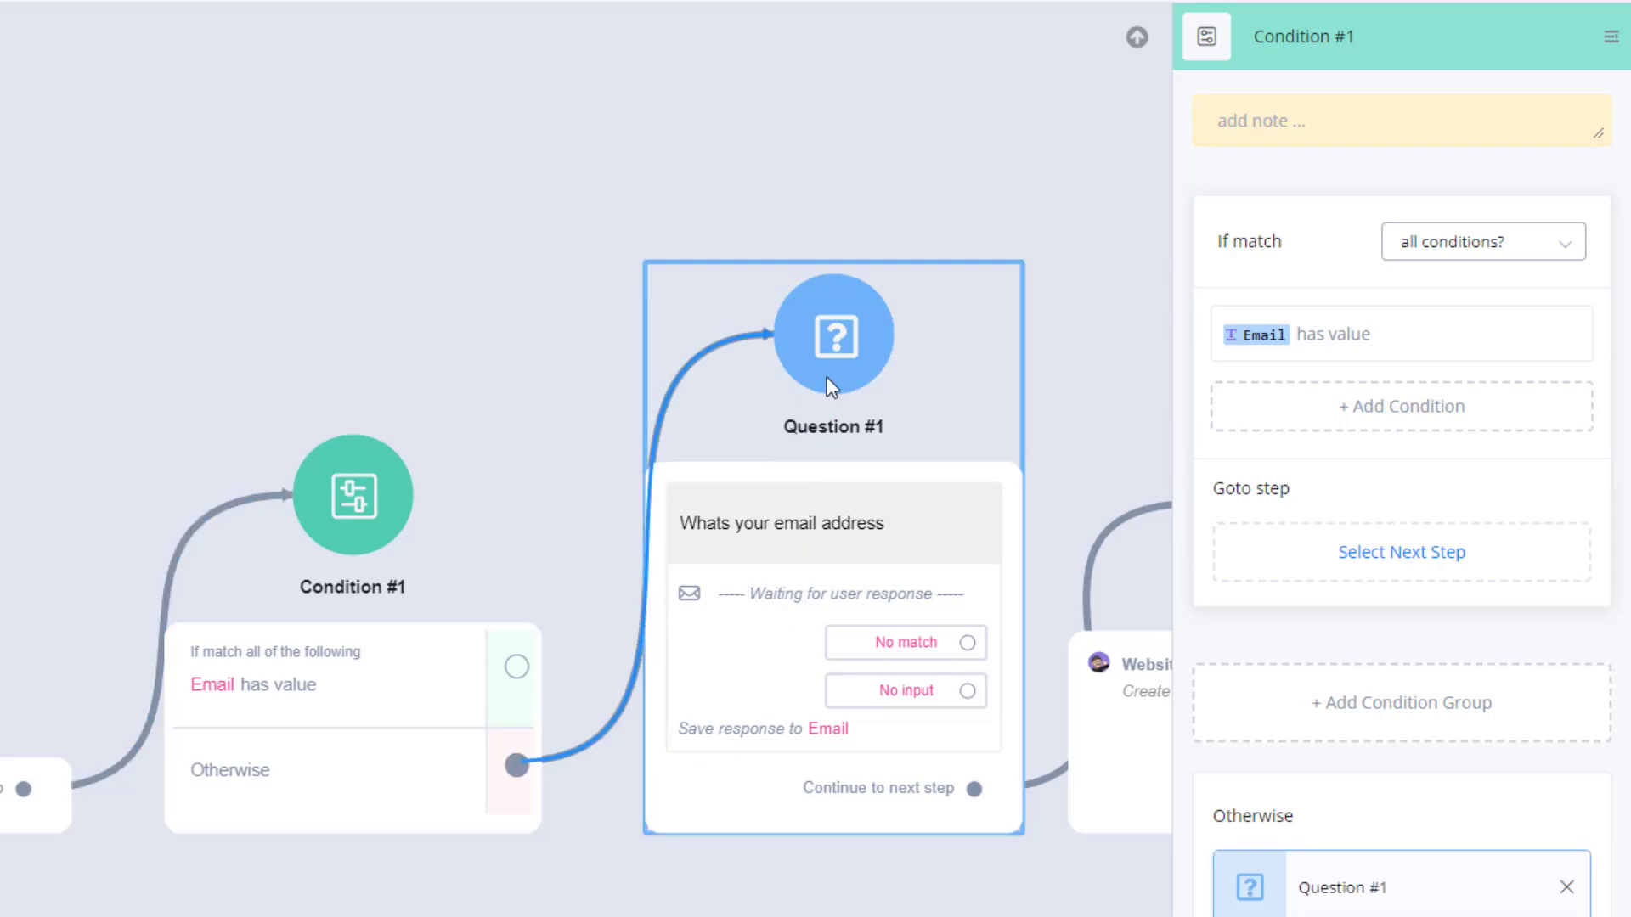
Add a Send Message step from Condition #1's "Email has value" output.
scroll(552, 629, down, 4)
drag(516, 643, 692, 662)
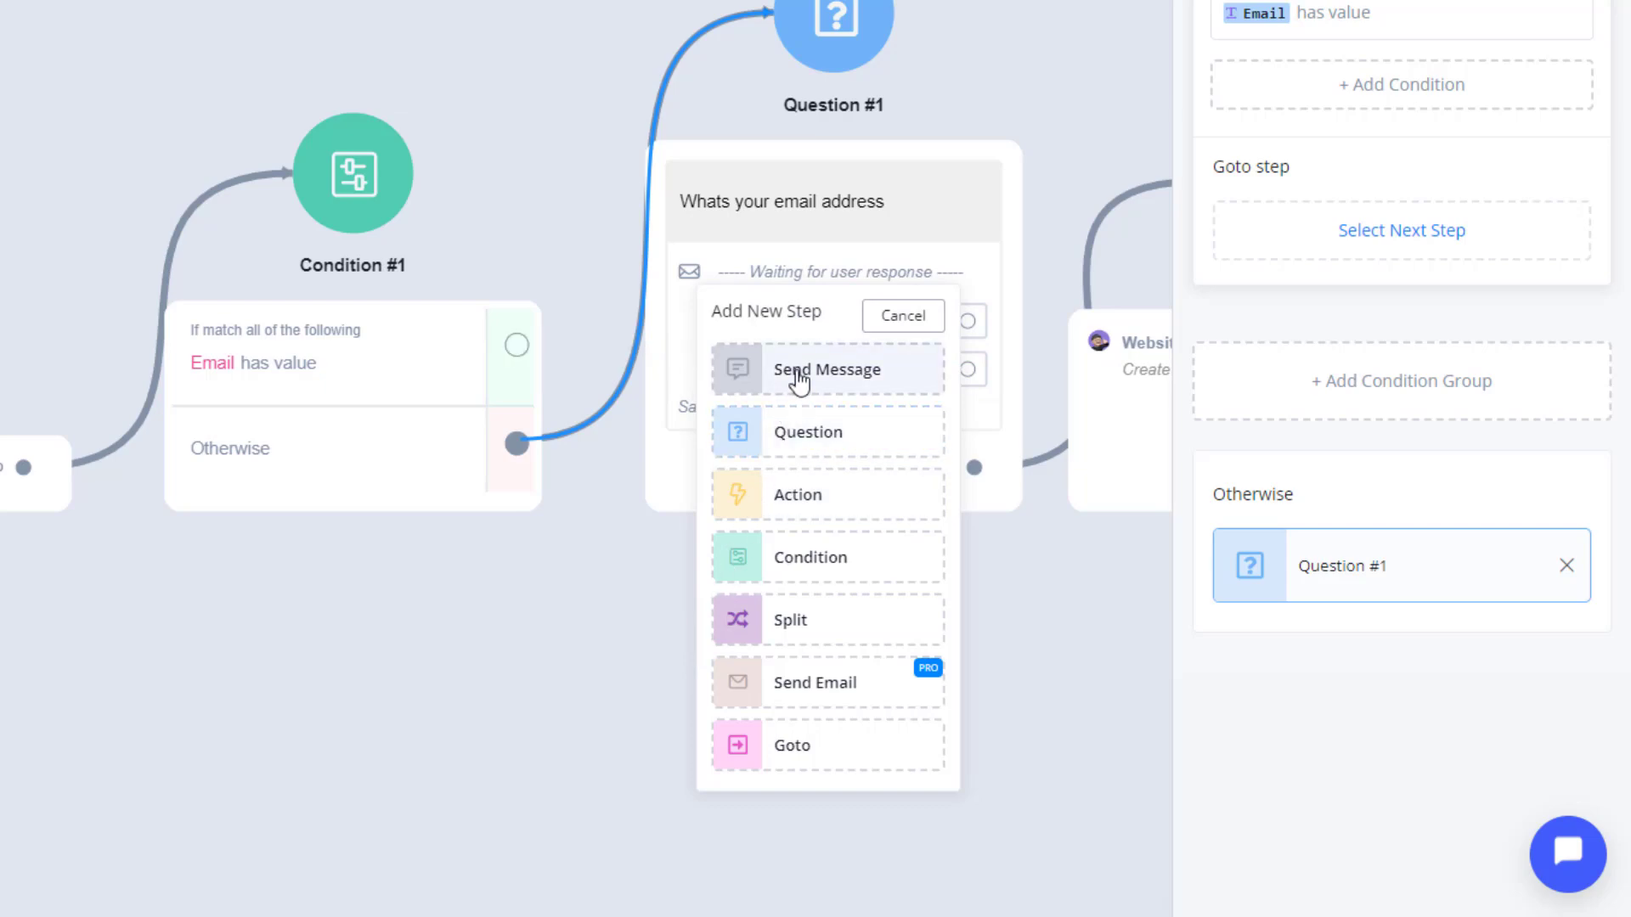
click(798, 370)
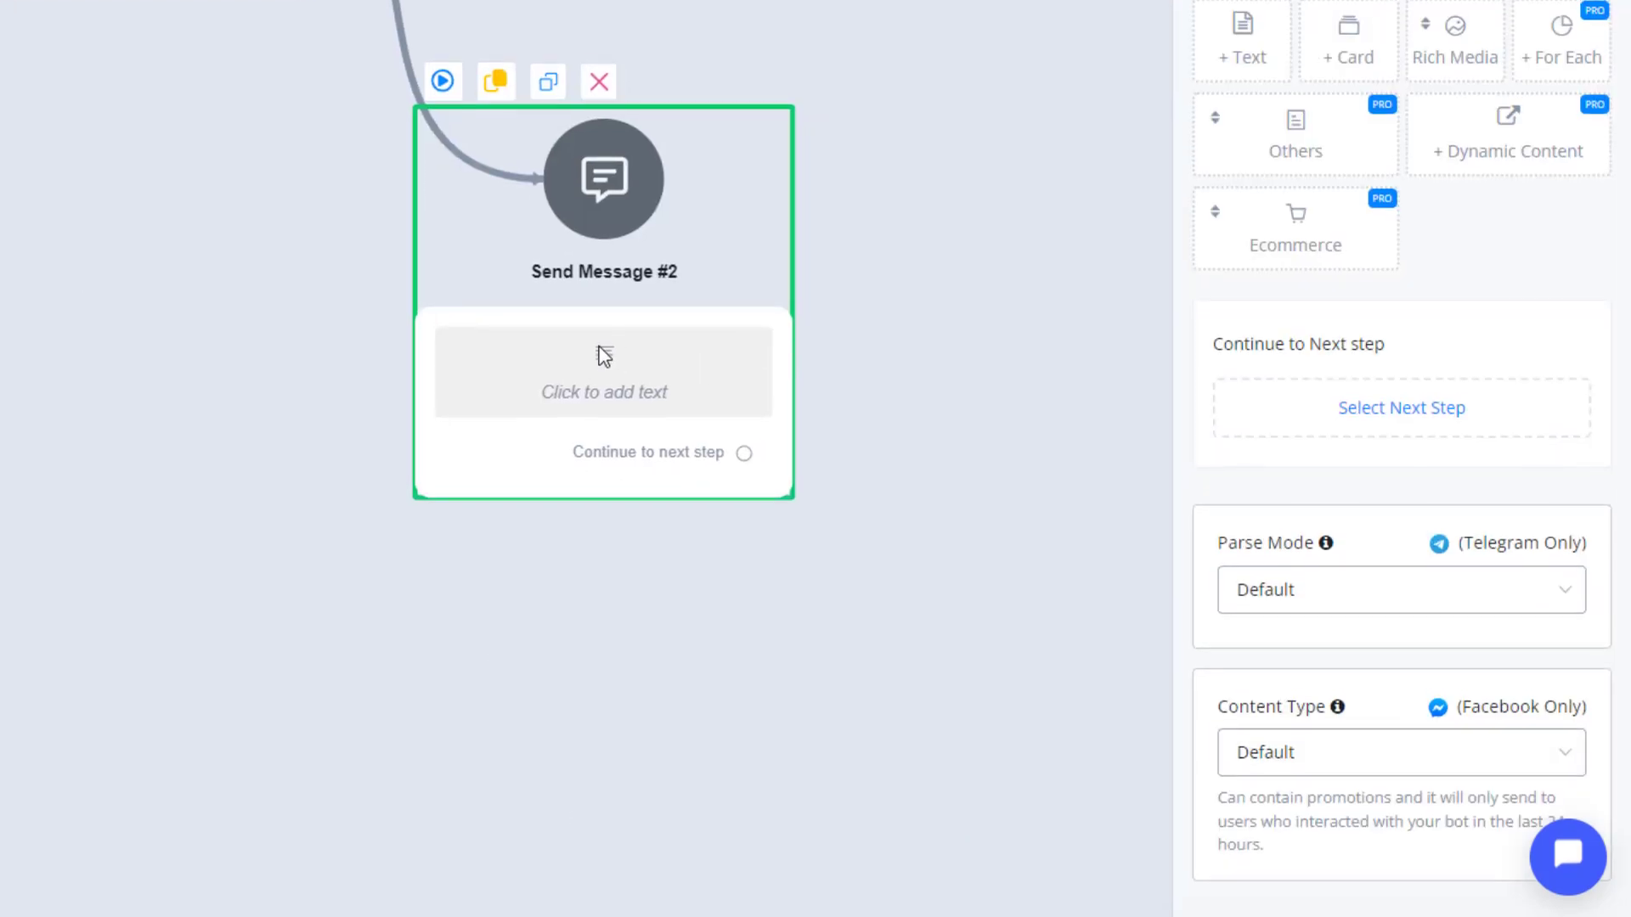
Add a text item reading "we already have your email" to Send Message #2.
scroll(605, 355, up, 4)
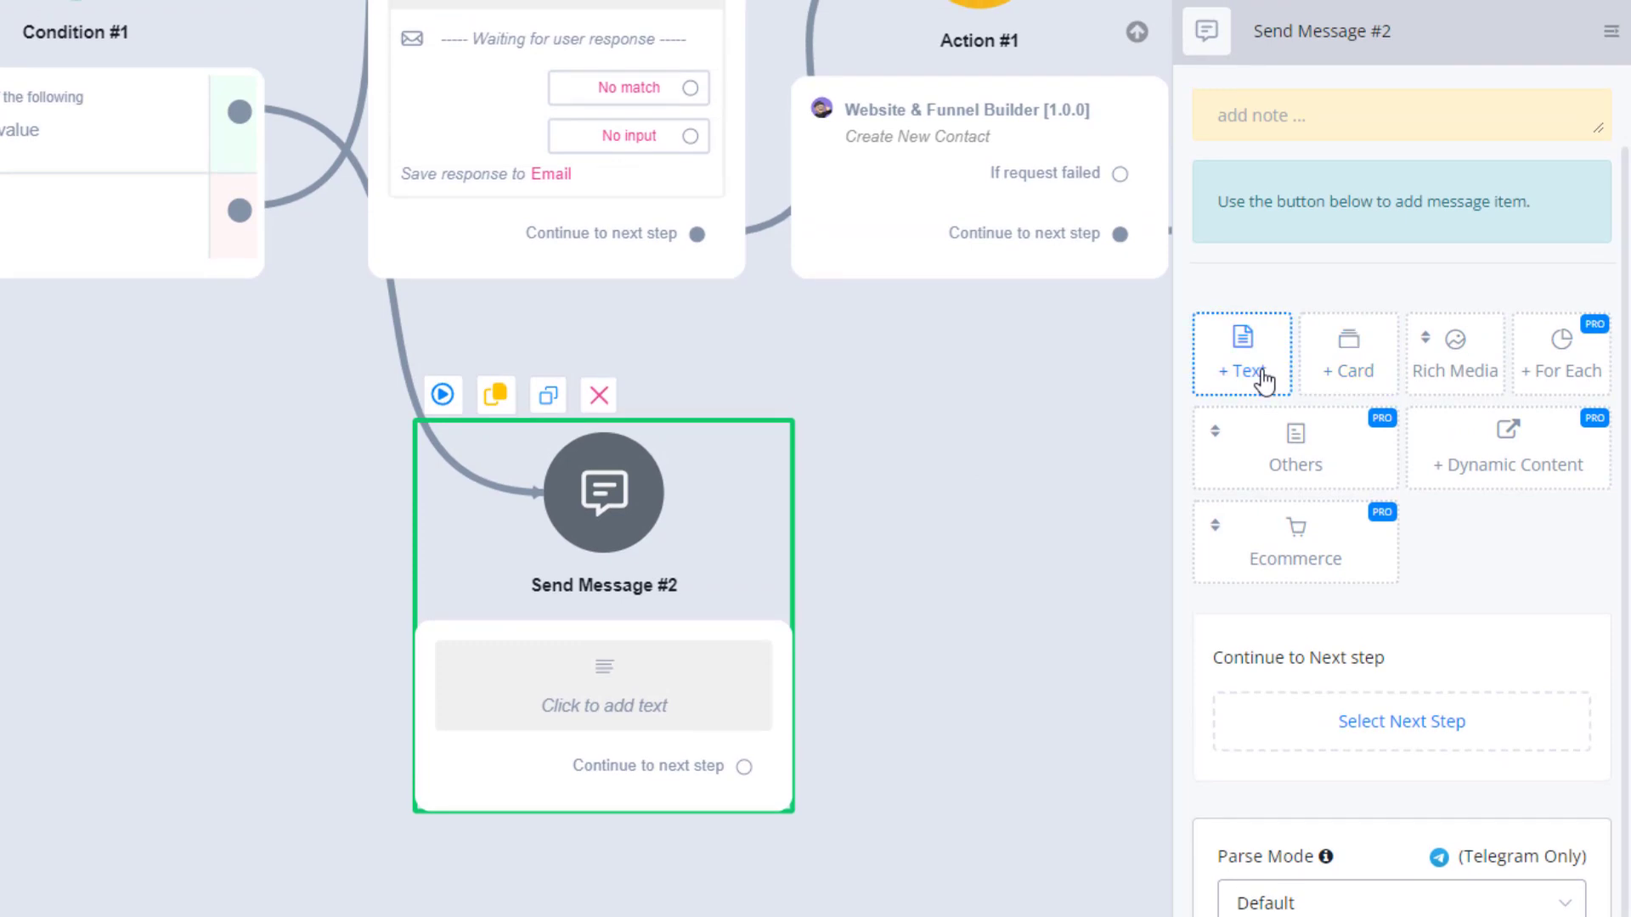
click(1264, 378)
scroll(1265, 371, down, 2)
click(1300, 120)
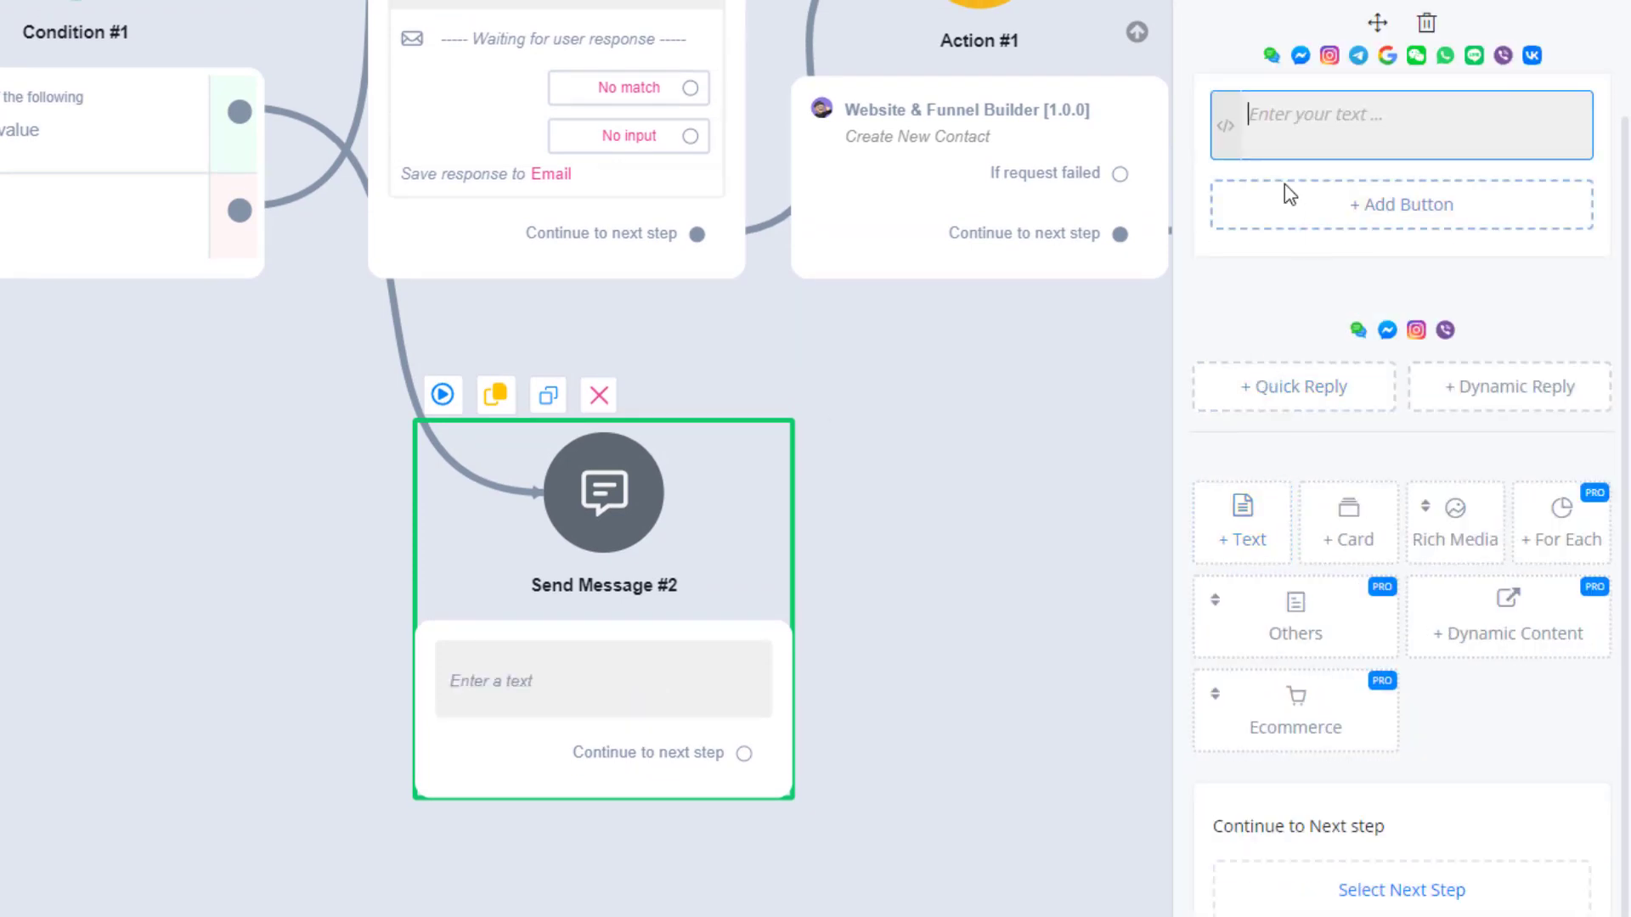
text(Y)
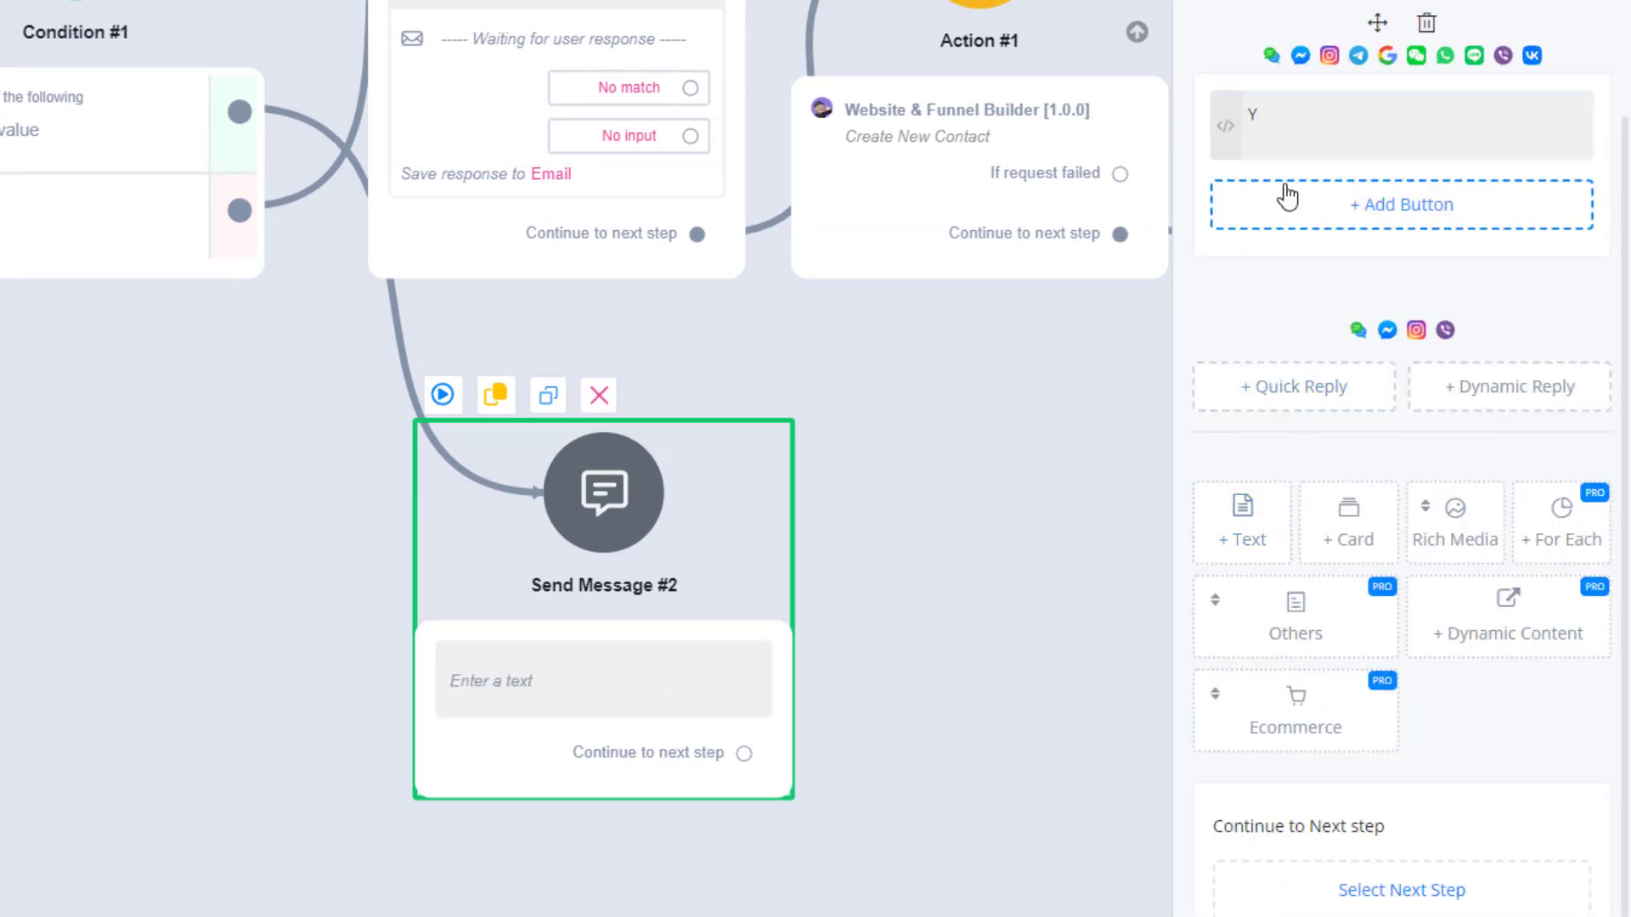
key(BackSpace)
text(we already have yo)
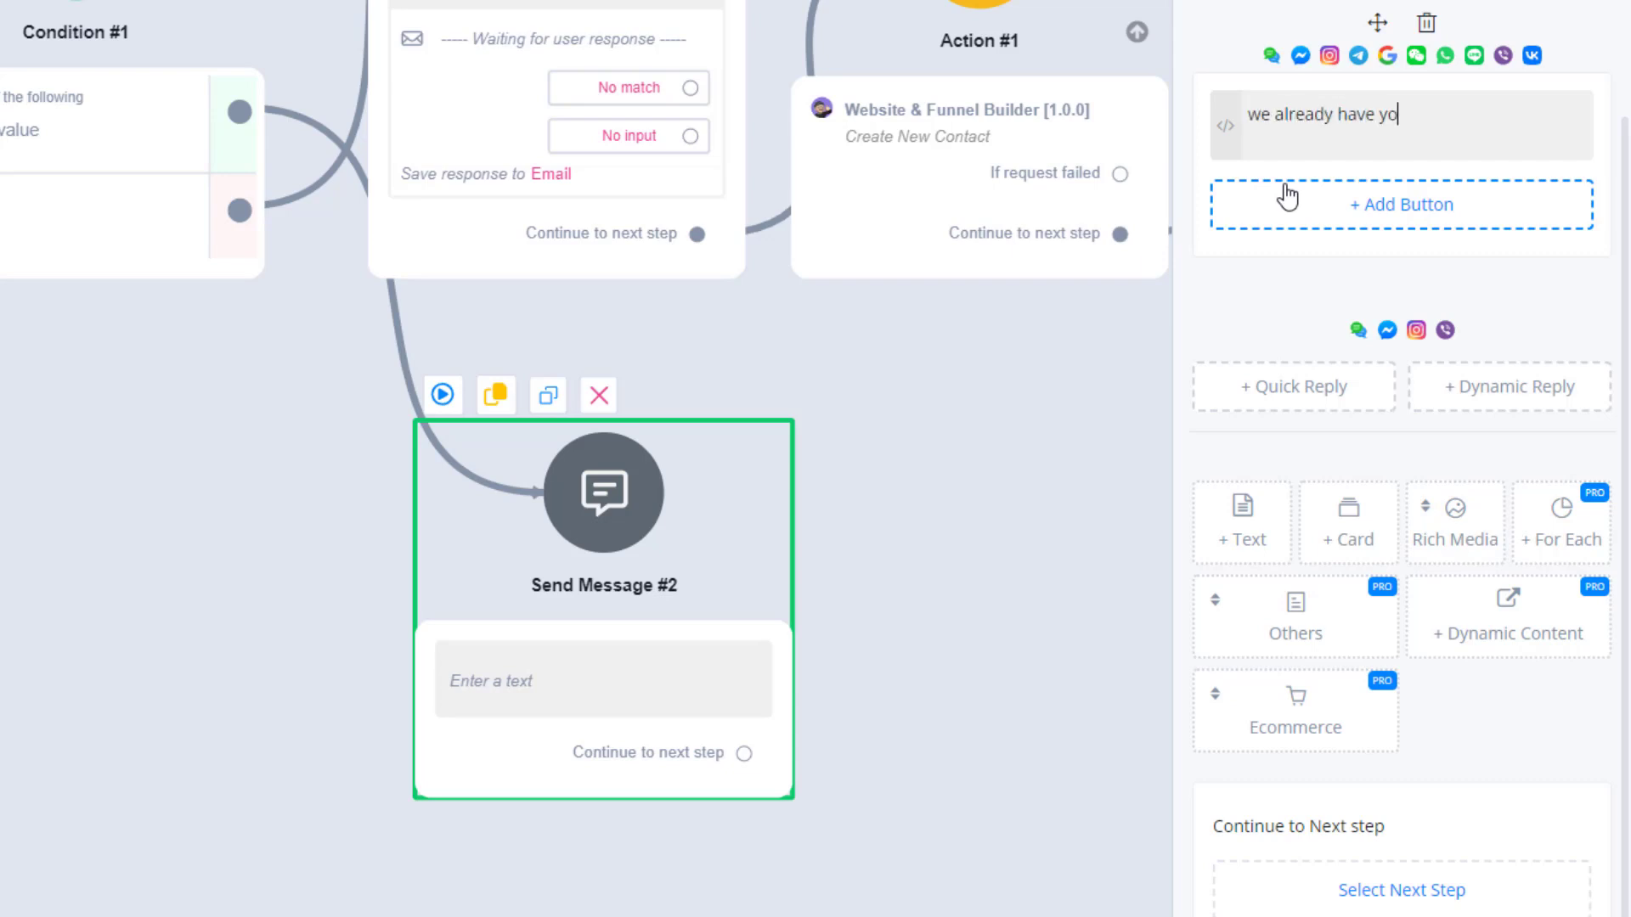
text(ur email)
click(916, 444)
drag(966, 477, 935, 693)
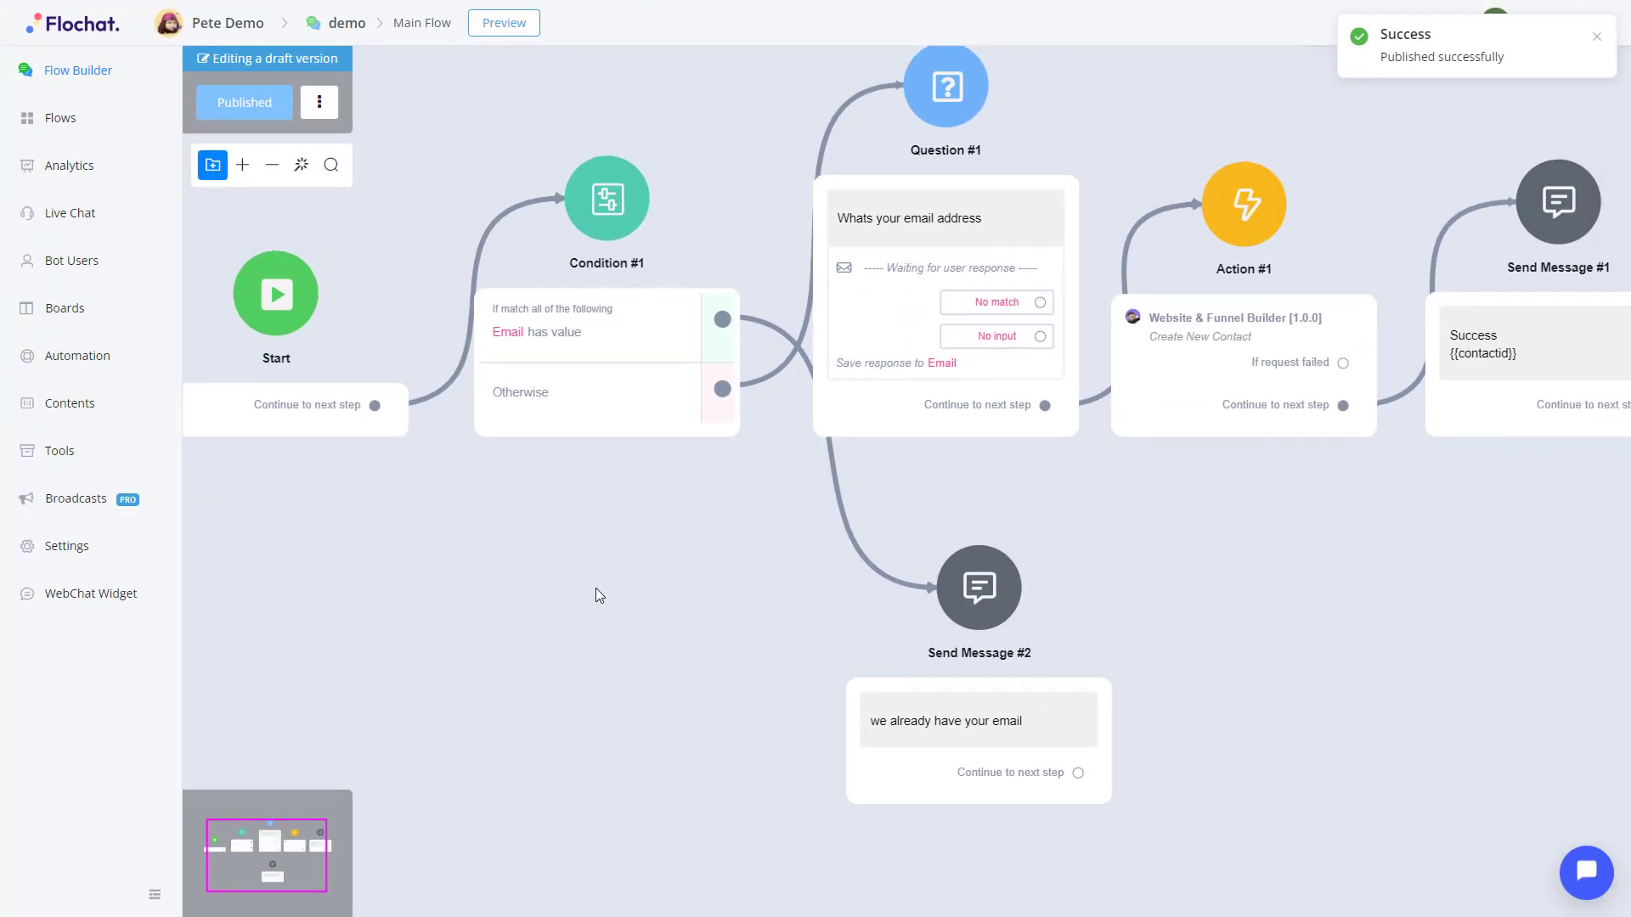
Preview the flow in a Web popup and answer the bot's question with the test user's email address.
click(504, 25)
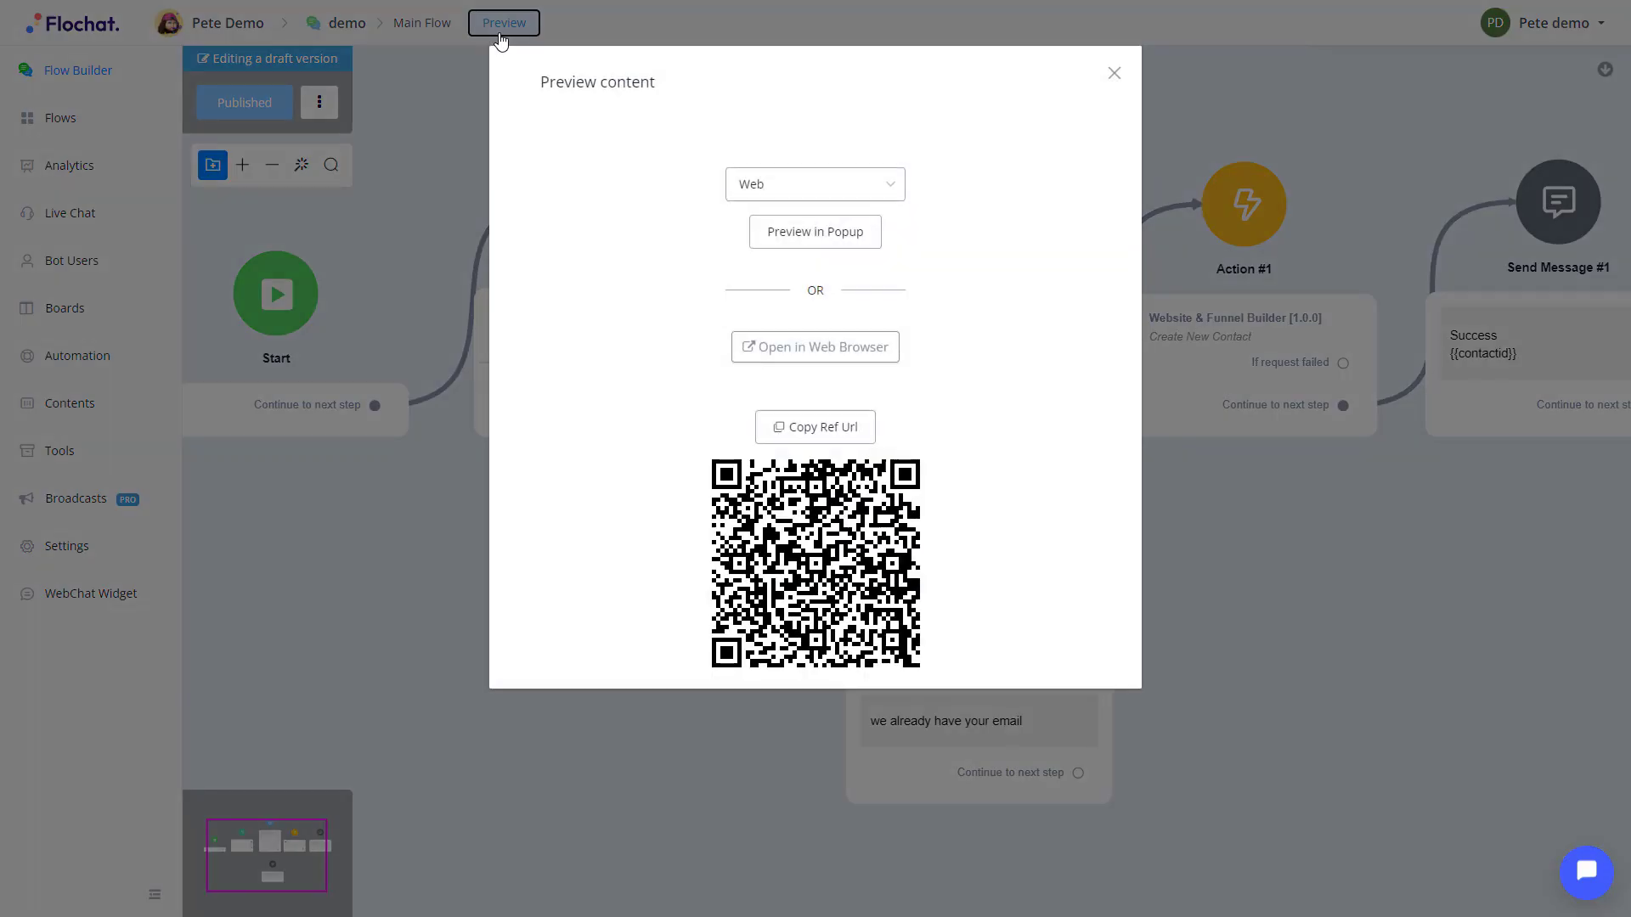
click(830, 249)
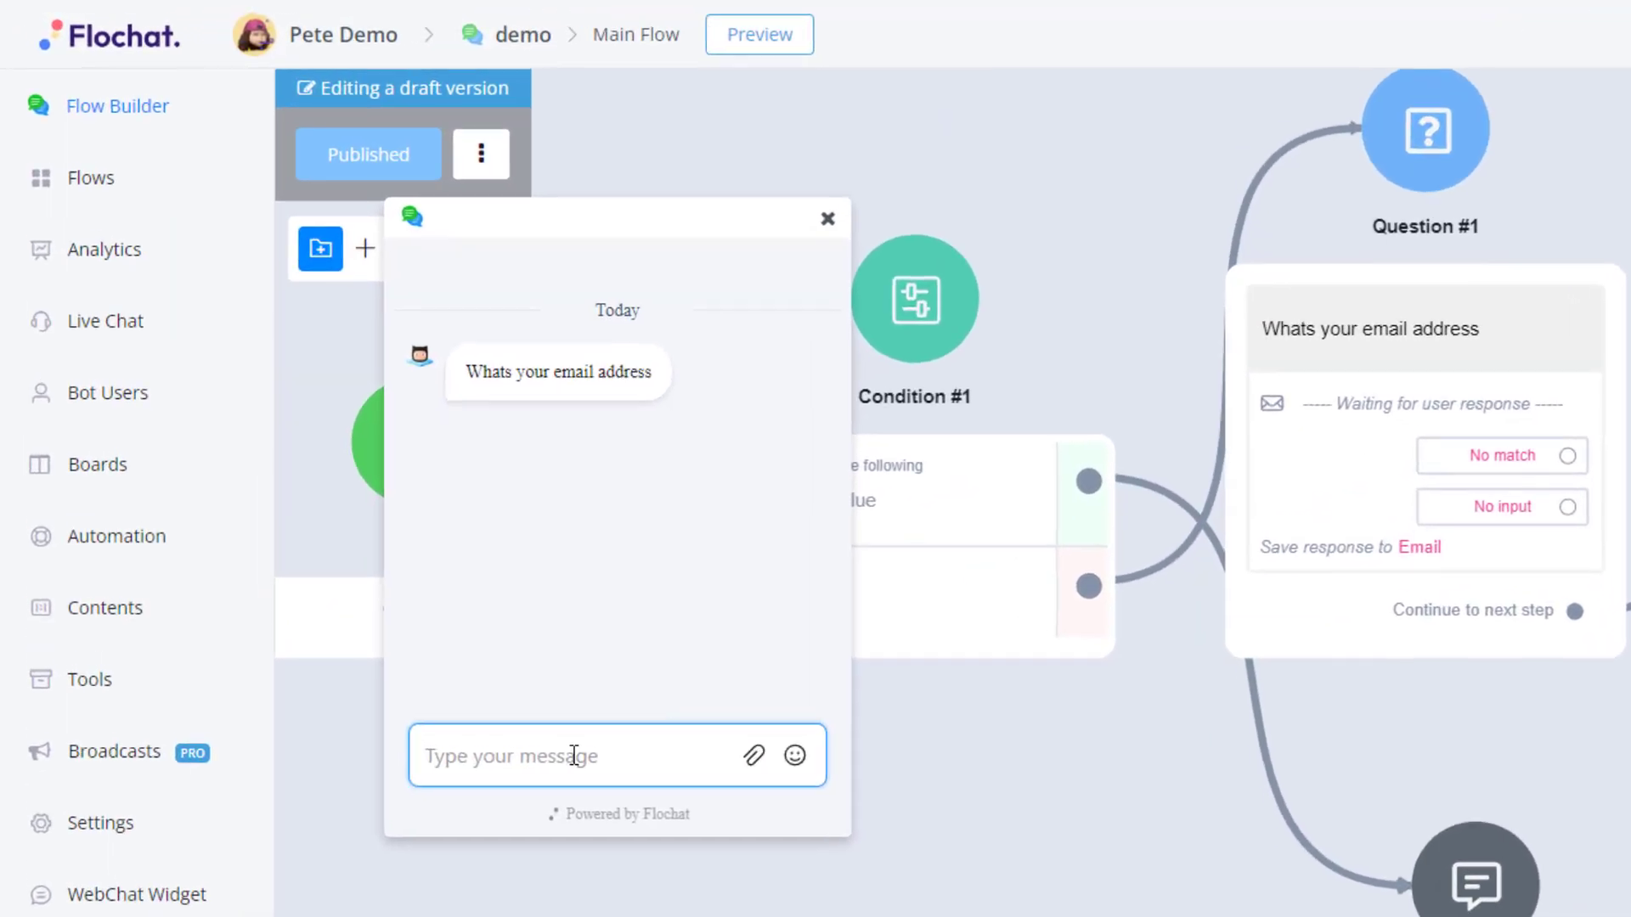
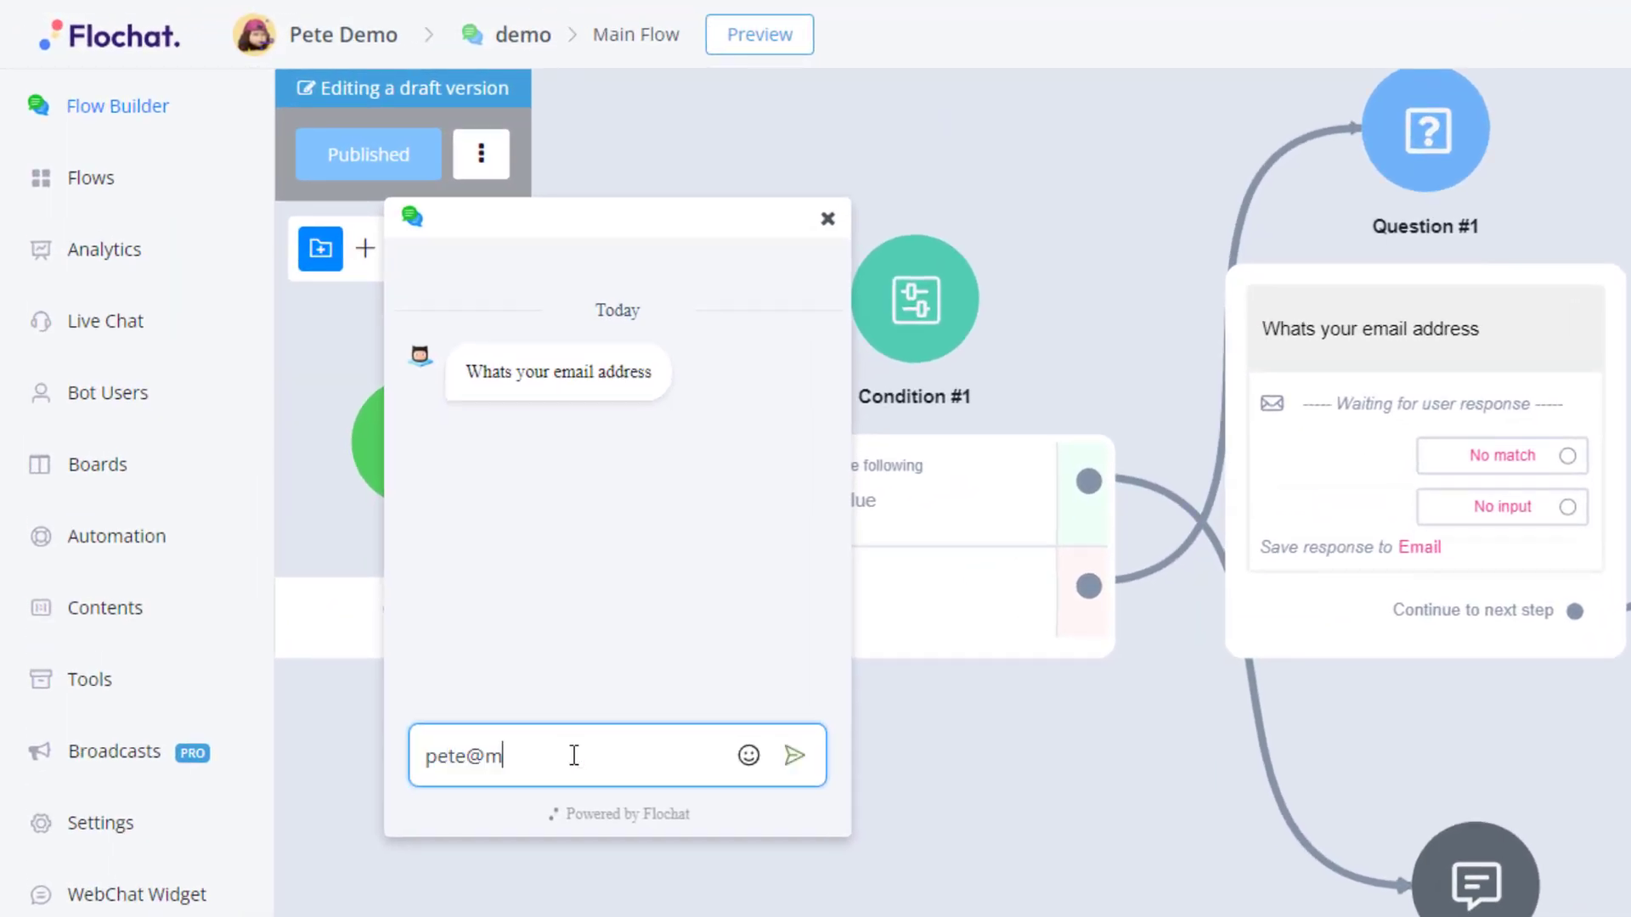
key(Return)
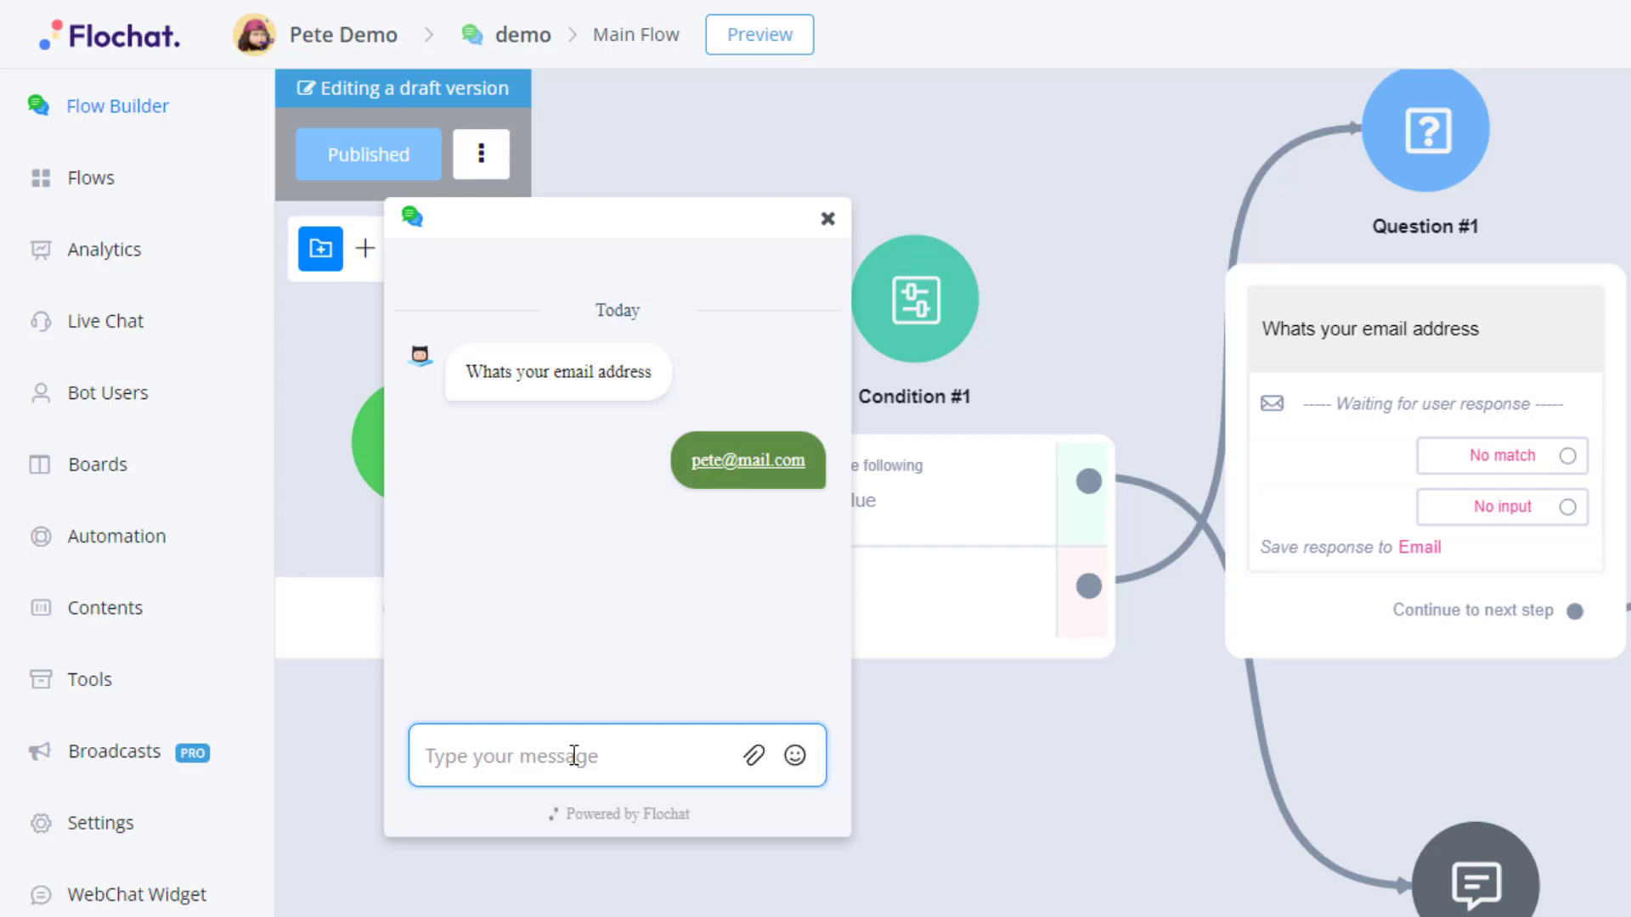
Switch to the Website & Funnel Builder's contact list and open the record of the contact submitted through the chat.
key(F11)
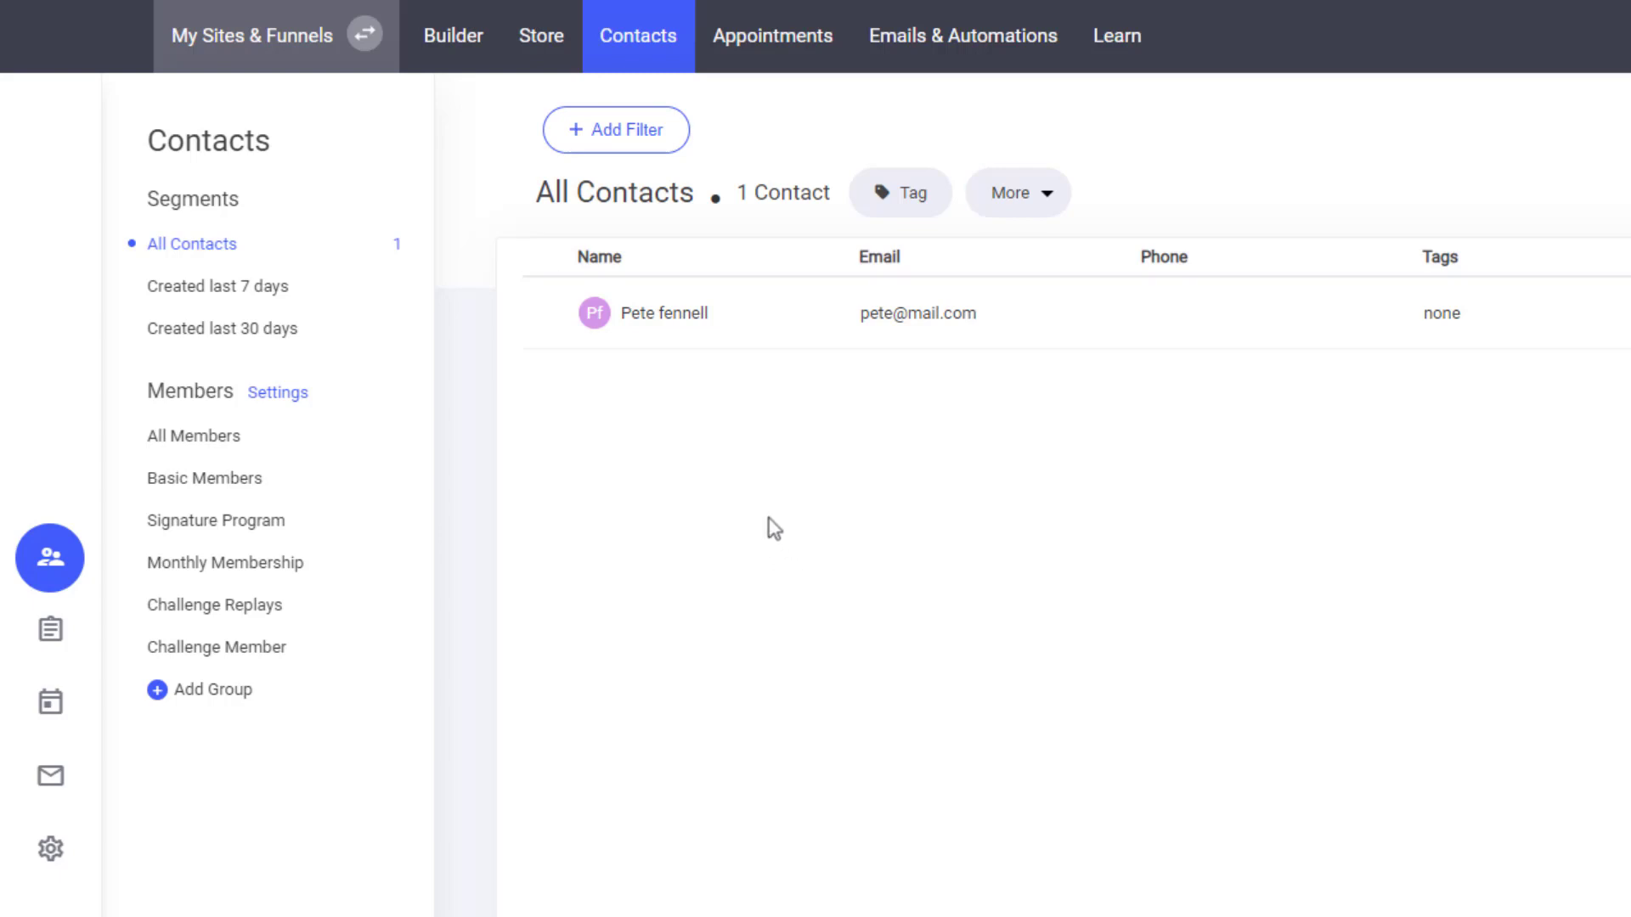
click(675, 327)
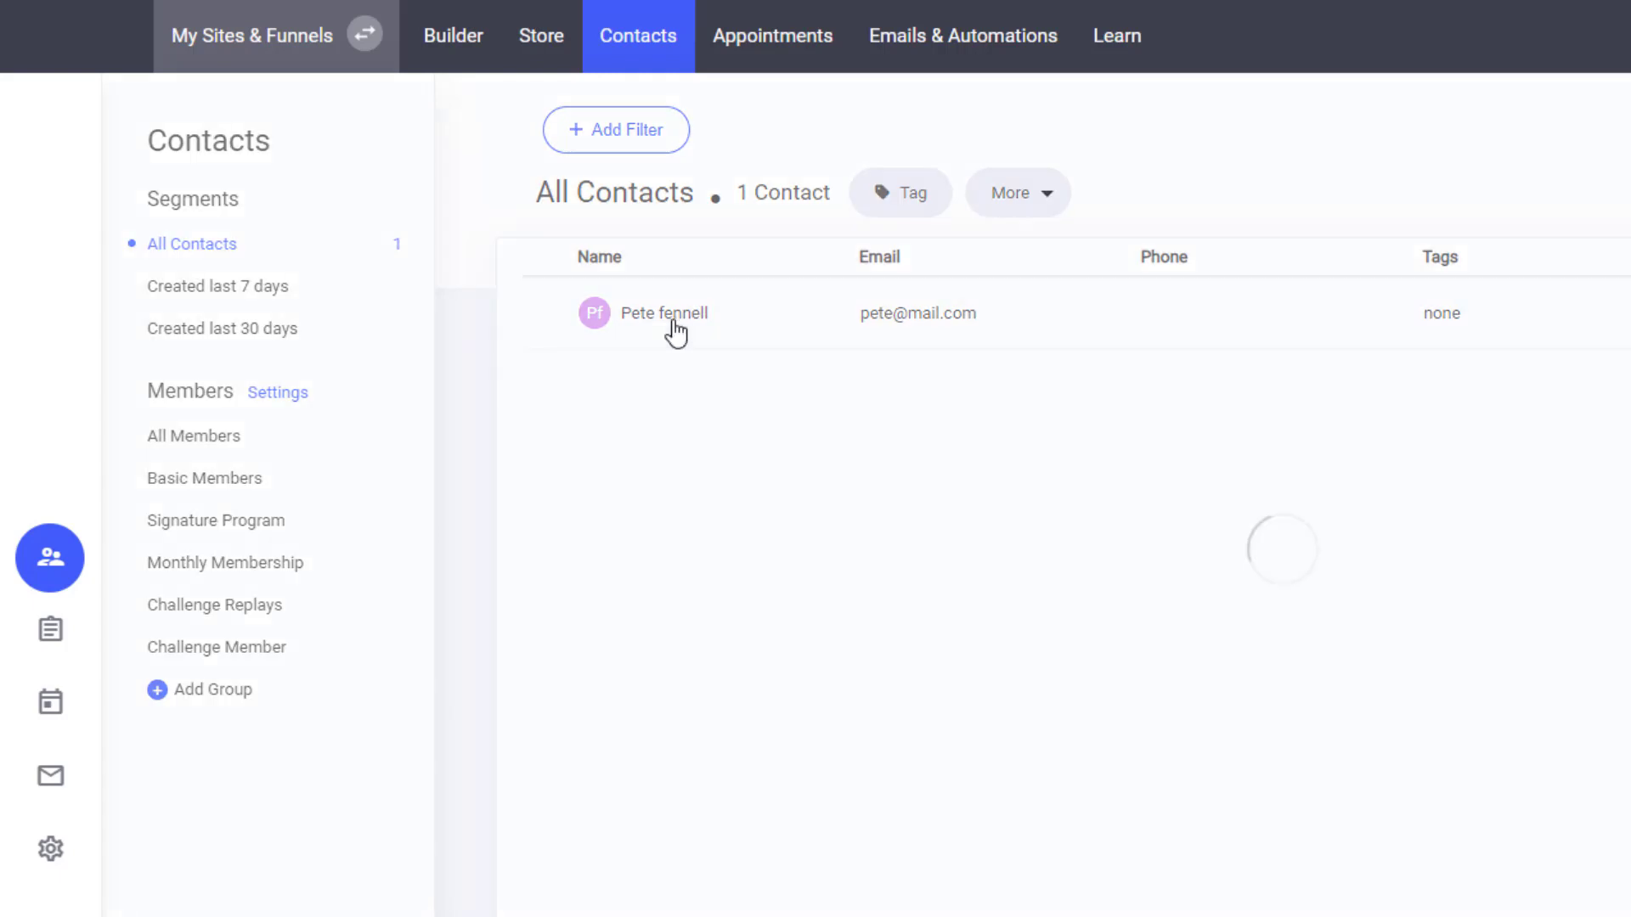